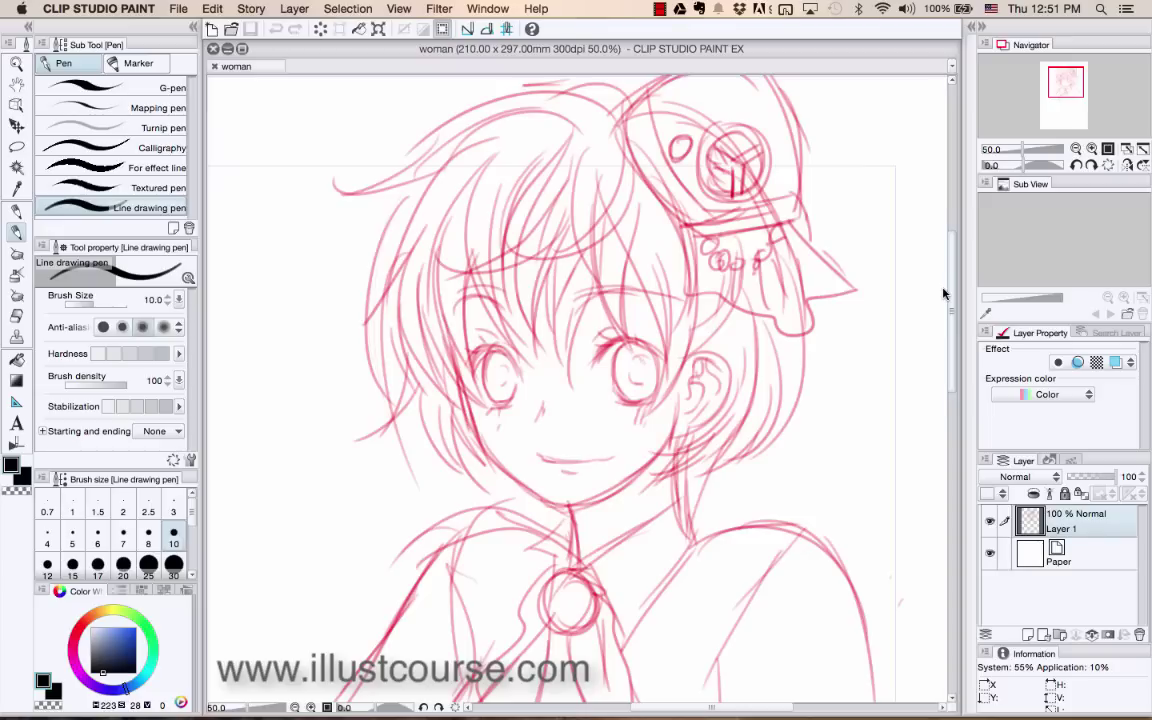
- Set the drawing color to pure red and switch to the Pencil tool
scroll(943, 293, "down", 1)
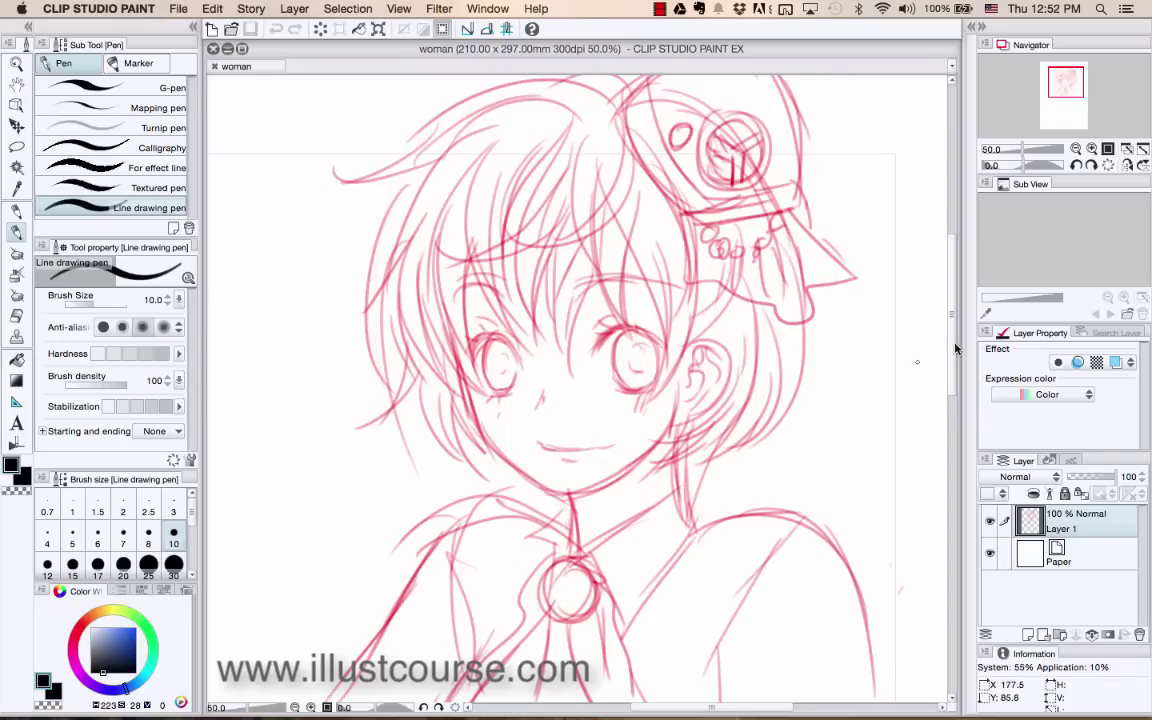
scroll(955, 348, "down", 3)
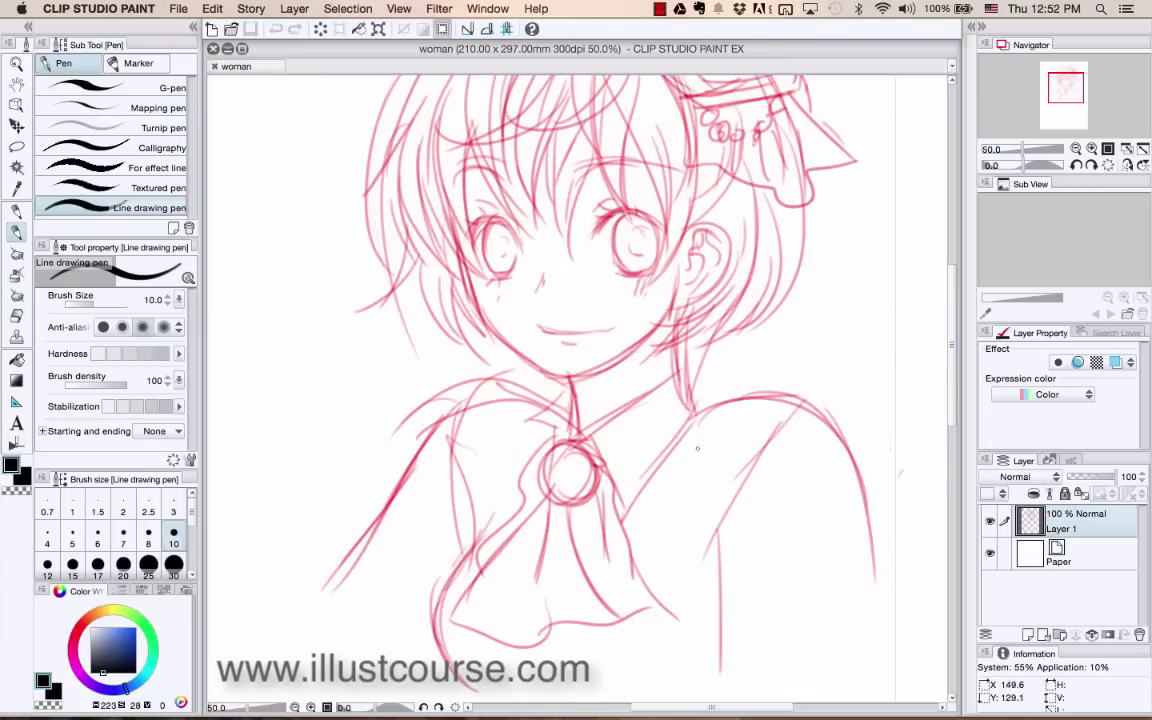
left_click(78, 626)
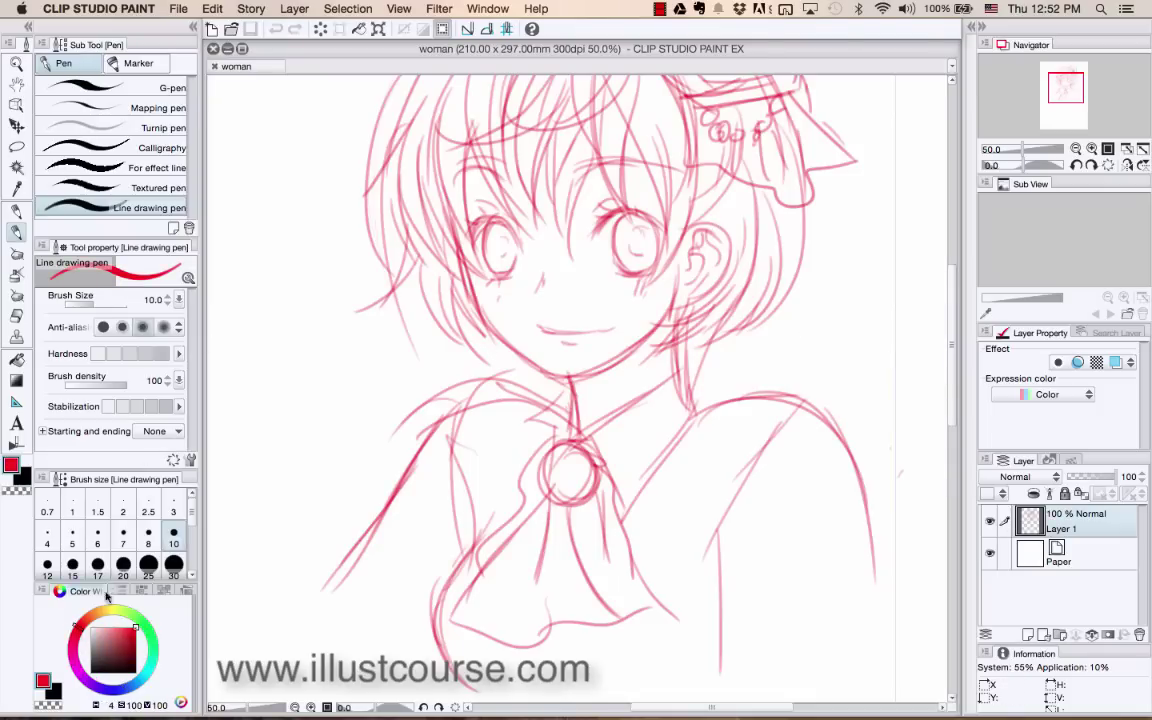
left_click(16, 208)
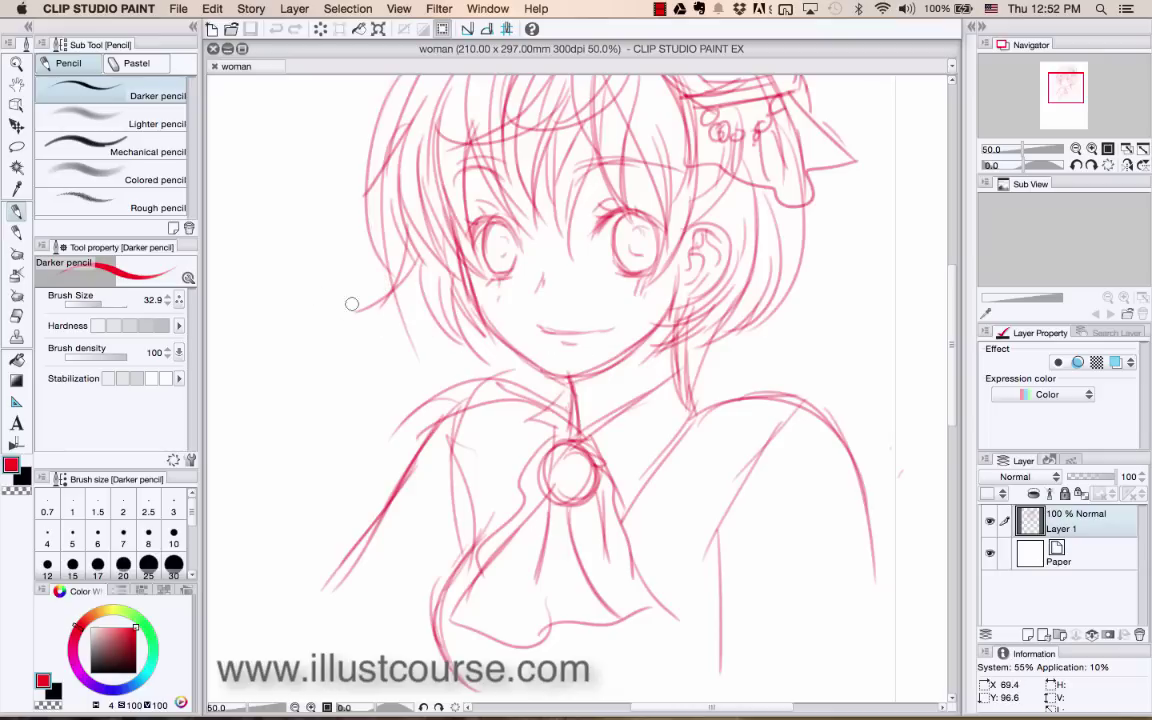
left_click(168, 172)
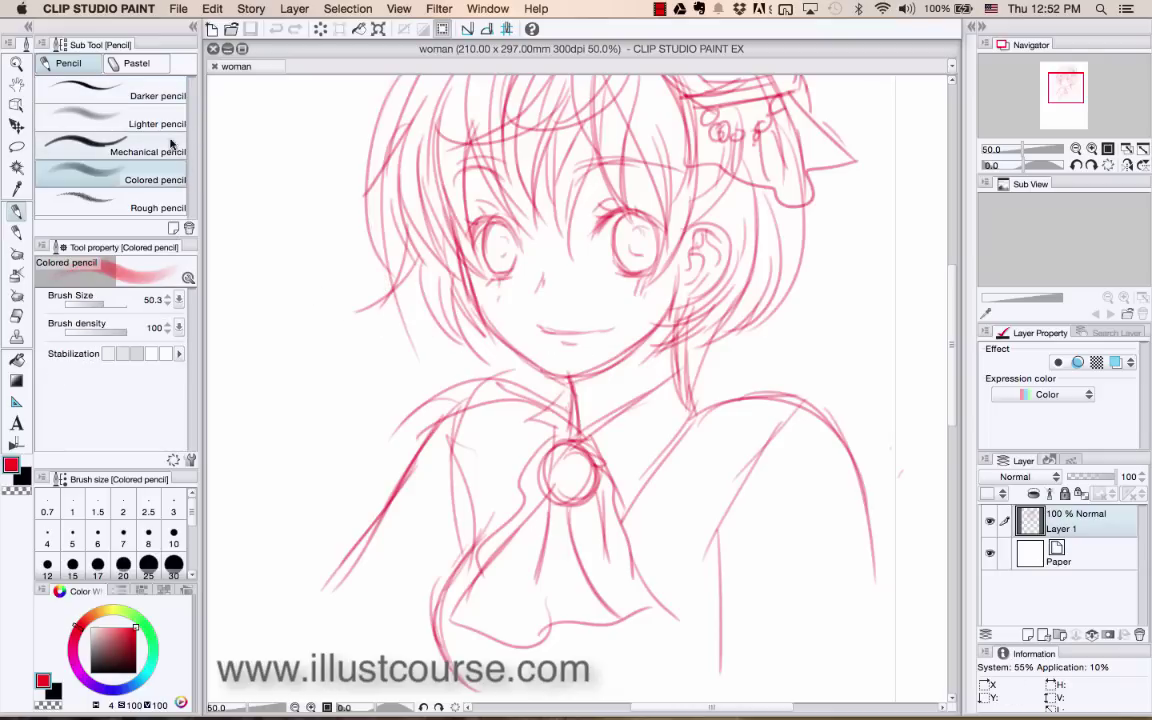
left_click(133, 145)
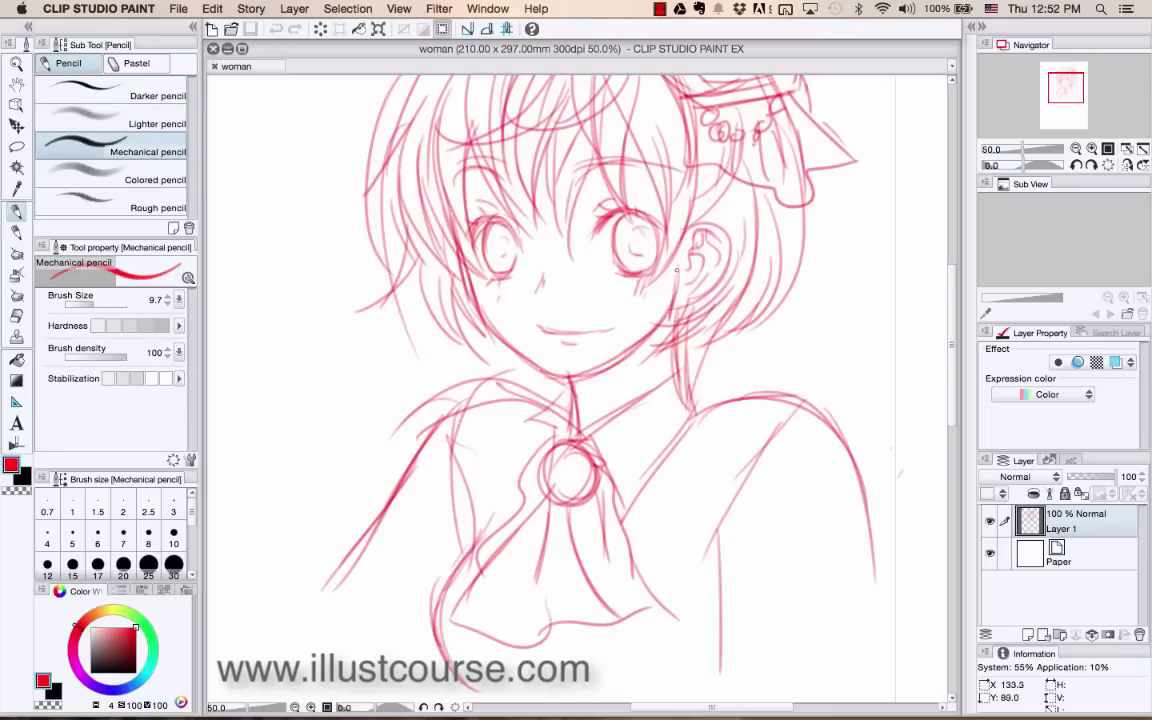
left_click_drag(662, 252, 639, 327)
key("super+z")
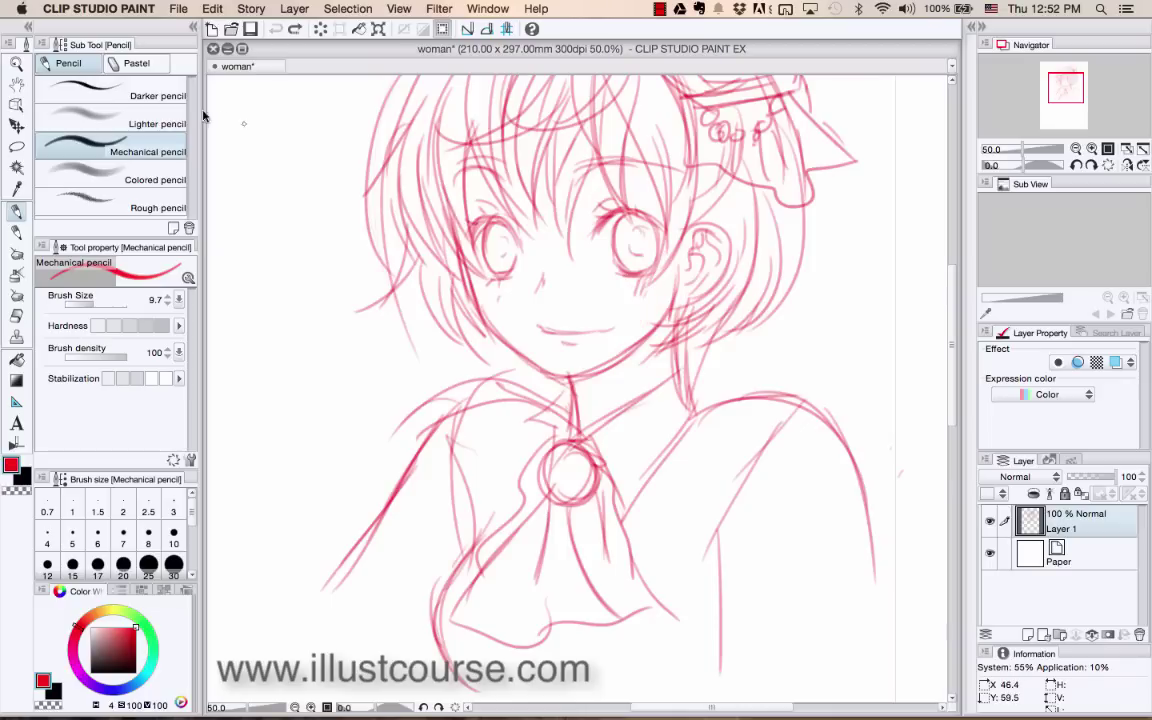
- Choose the Darker pencil with a brush size of 23.5 and a brush density of 56
left_click(130, 92)
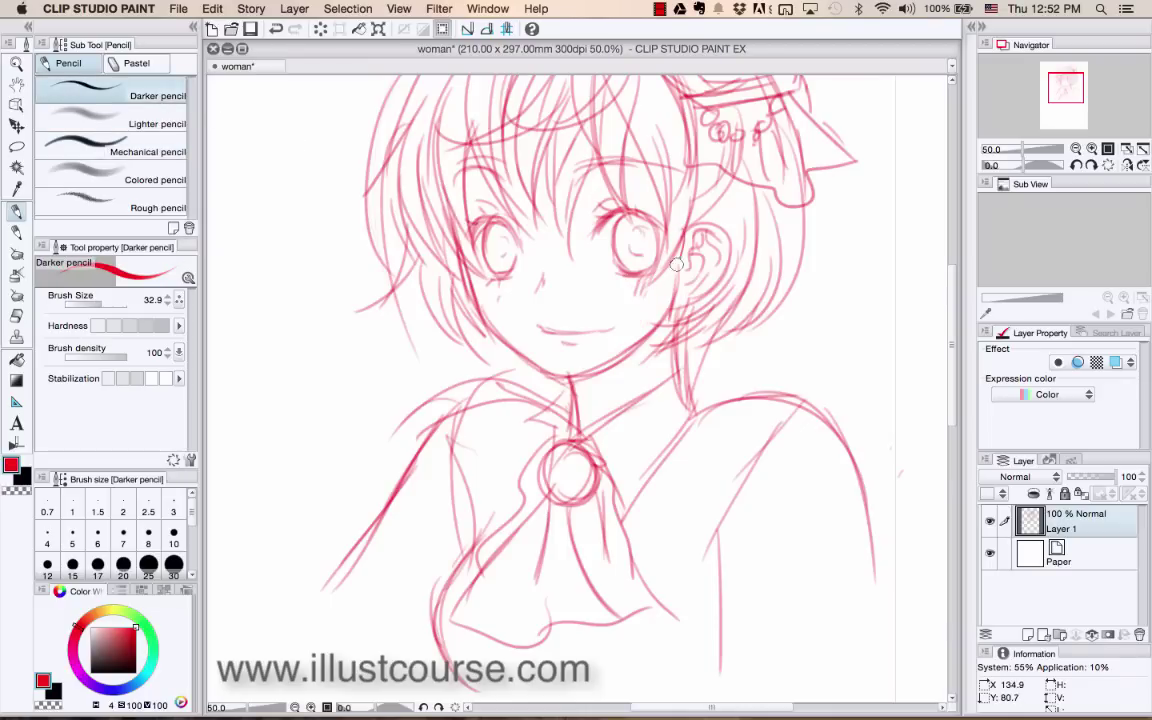
left_click(174, 537)
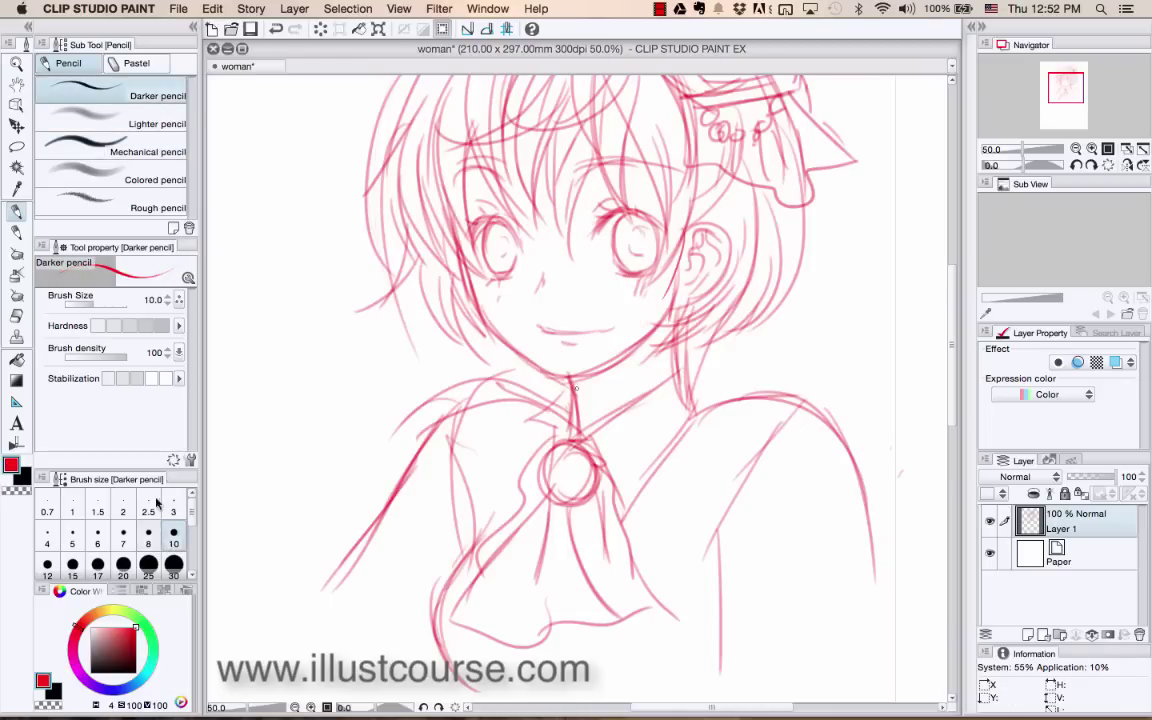
left_click(92, 356)
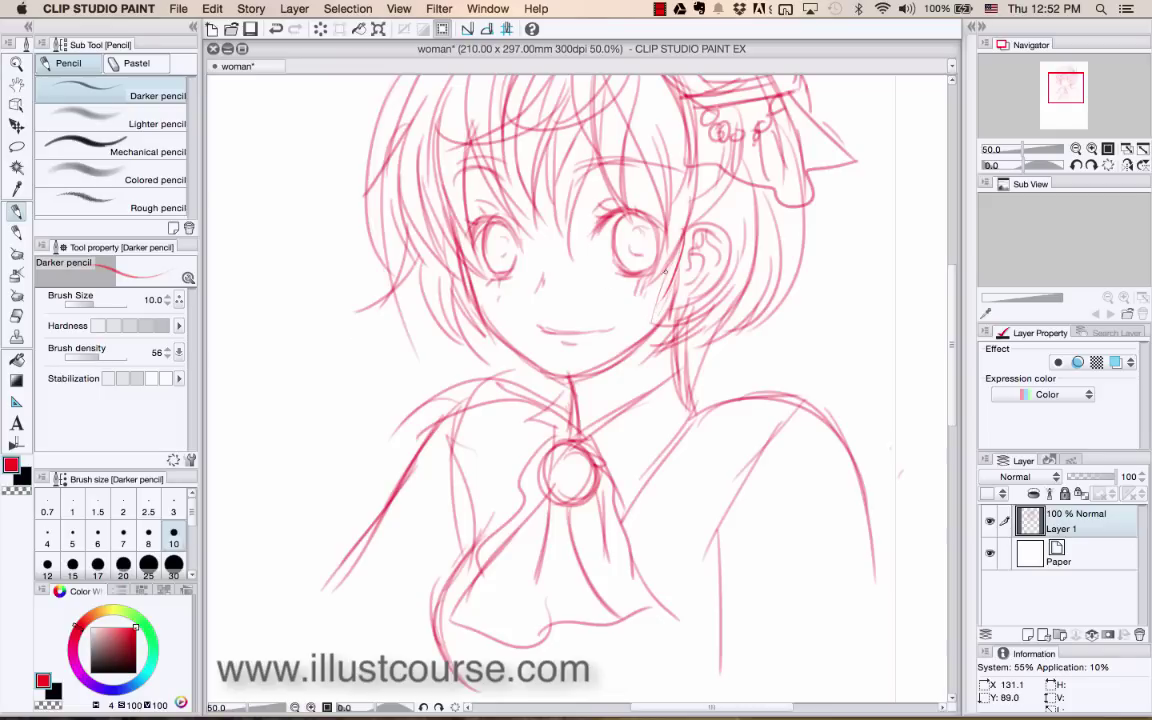
left_click(98, 304)
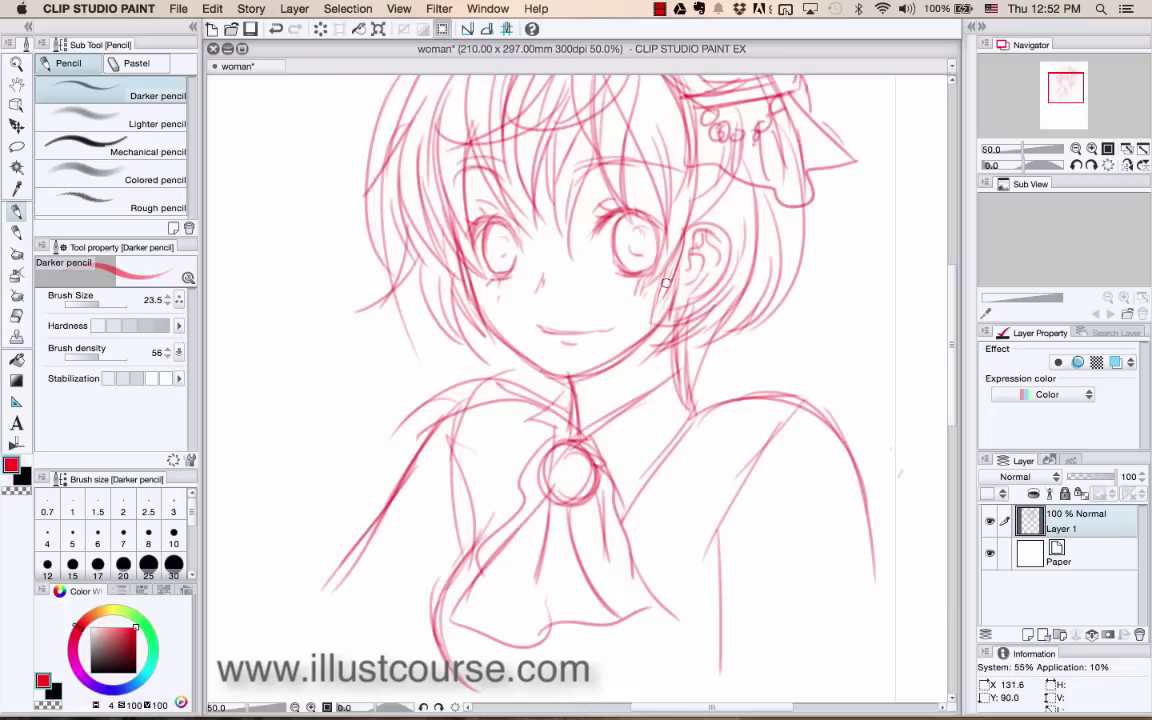
- Sketch long wavy hair strands hanging from both sides of the face down past the collar on Layer 1
mouse_move(672, 272)
left_mouse_down()
mouse_move(643, 342)
mouse_move(676, 428)
left_mouse_up()
mouse_move(662, 385)
left_mouse_down()
mouse_move(674, 439)
mouse_move(653, 506)
left_mouse_up()
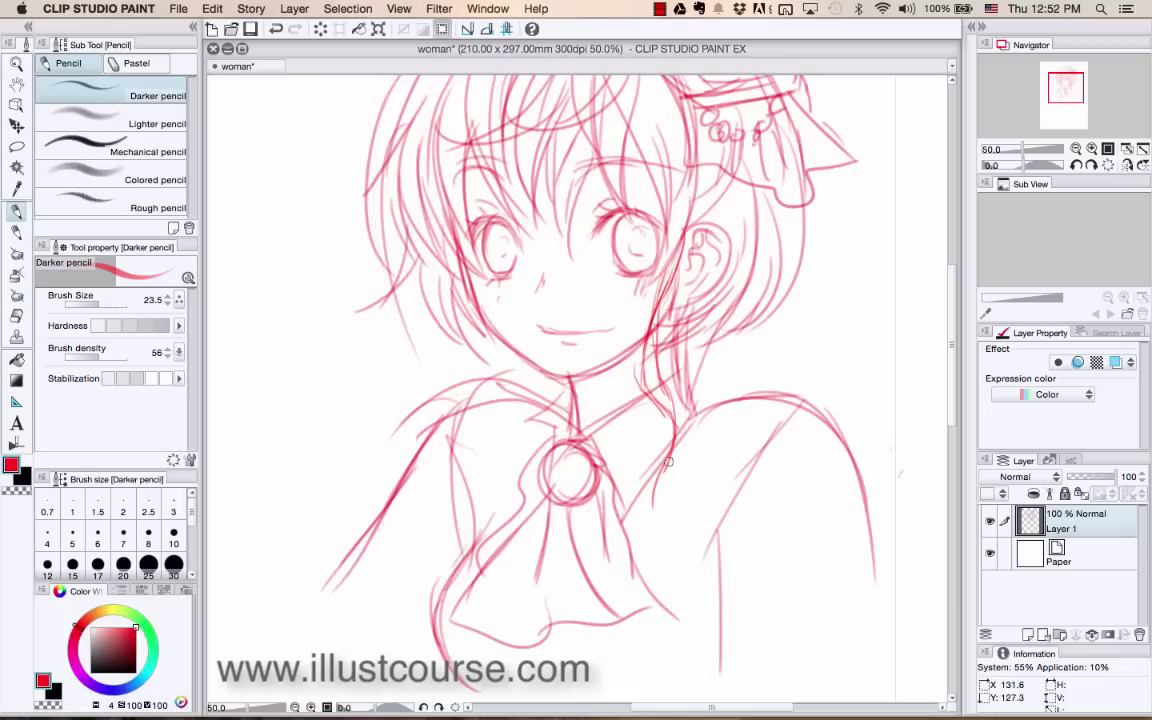
mouse_move(668, 462)
left_mouse_down()
mouse_move(663, 495)
mouse_move(675, 455)
mouse_move(666, 519)
mouse_move(653, 507)
mouse_move(663, 484)
mouse_move(656, 532)
left_mouse_up()
left_click_drag(480, 308, 450, 437)
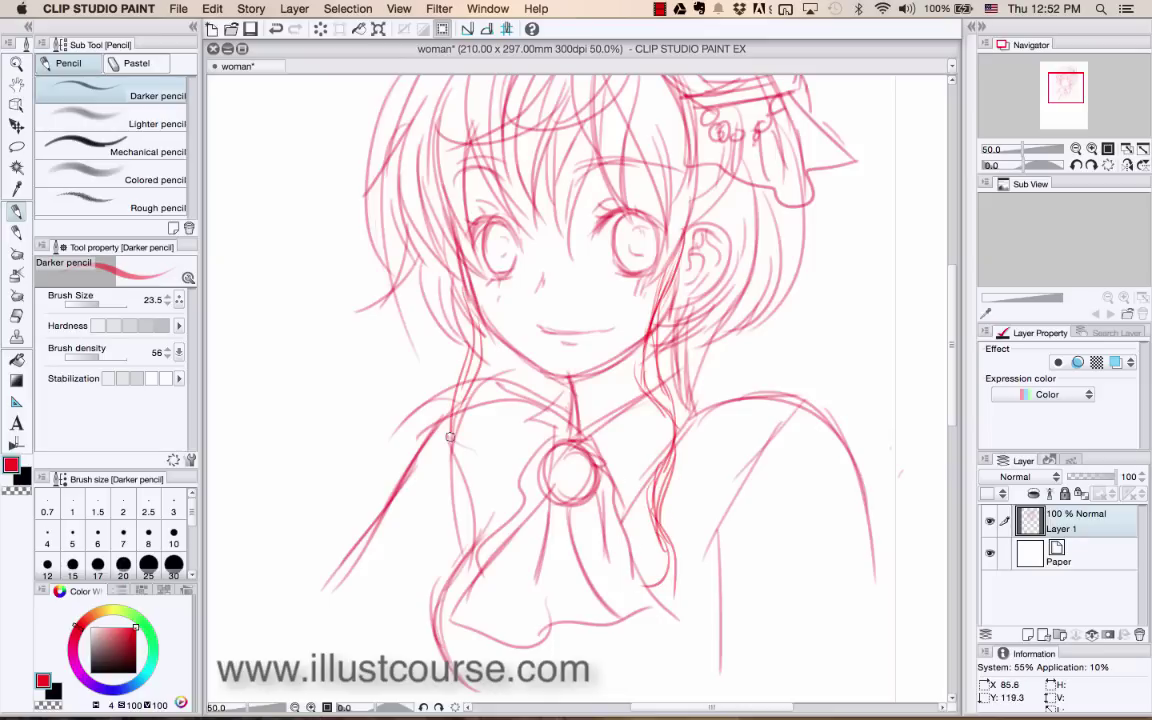
mouse_move(467, 386)
left_mouse_down()
mouse_move(453, 446)
mouse_move(472, 484)
mouse_move(470, 525)
left_mouse_up()
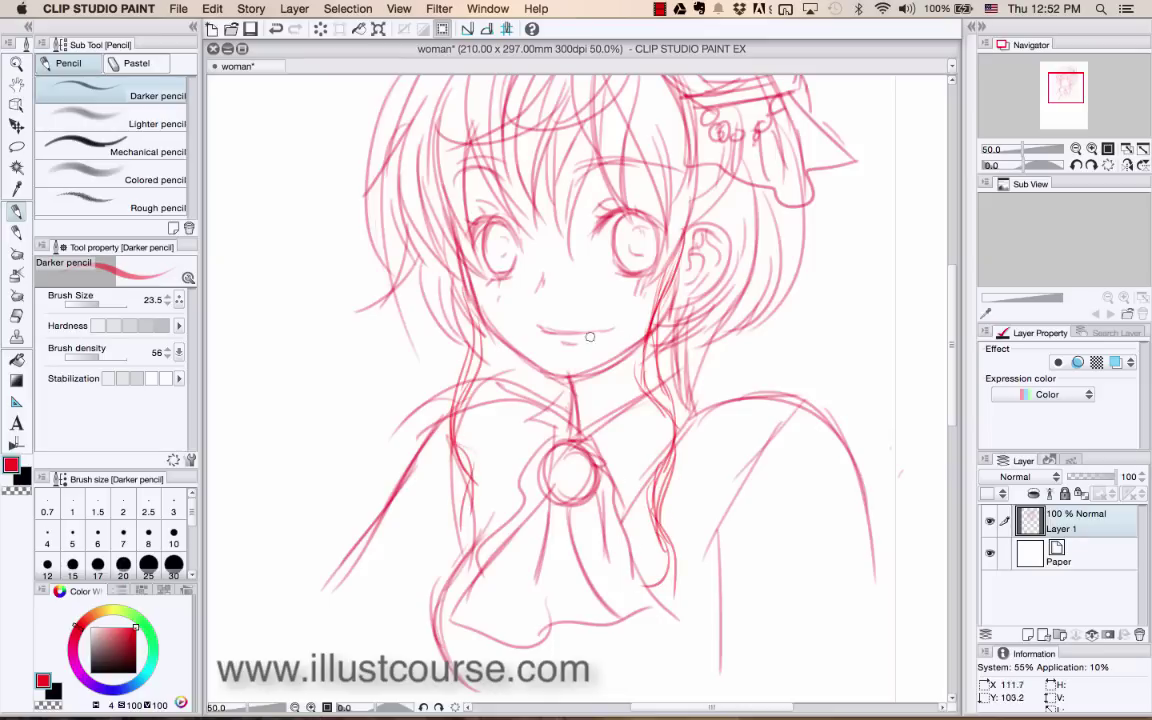
- Lower the opacity of the sketch on Layer 1 to 46% and add a new vector layer above it
left_click_drag(951, 347, 950, 324)
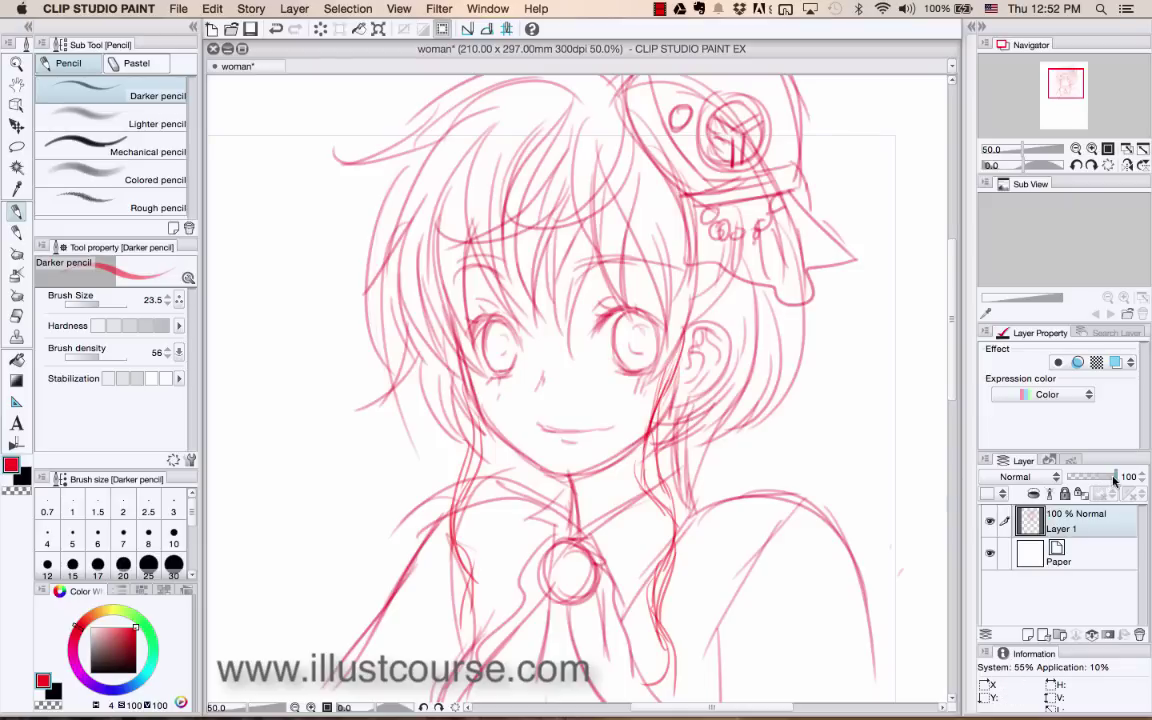
mouse_move(1108, 477)
left_mouse_down()
mouse_move(1080, 477)
mouse_move(1094, 477)
left_mouse_up()
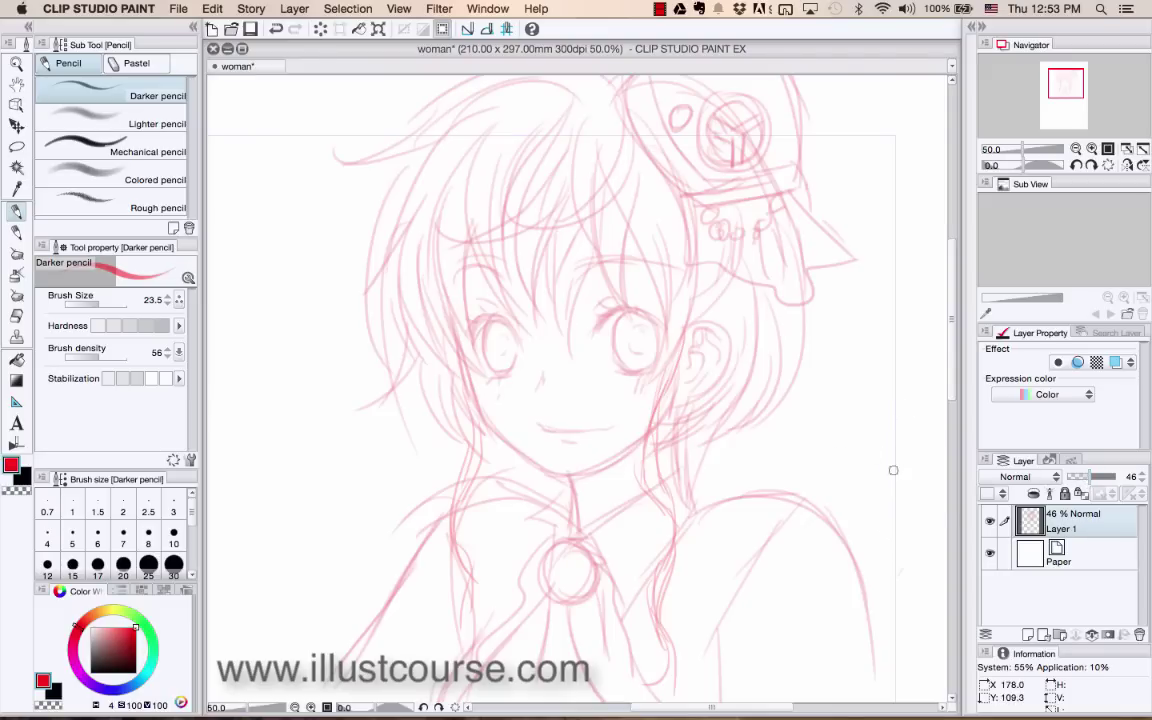
left_click(1028, 637)
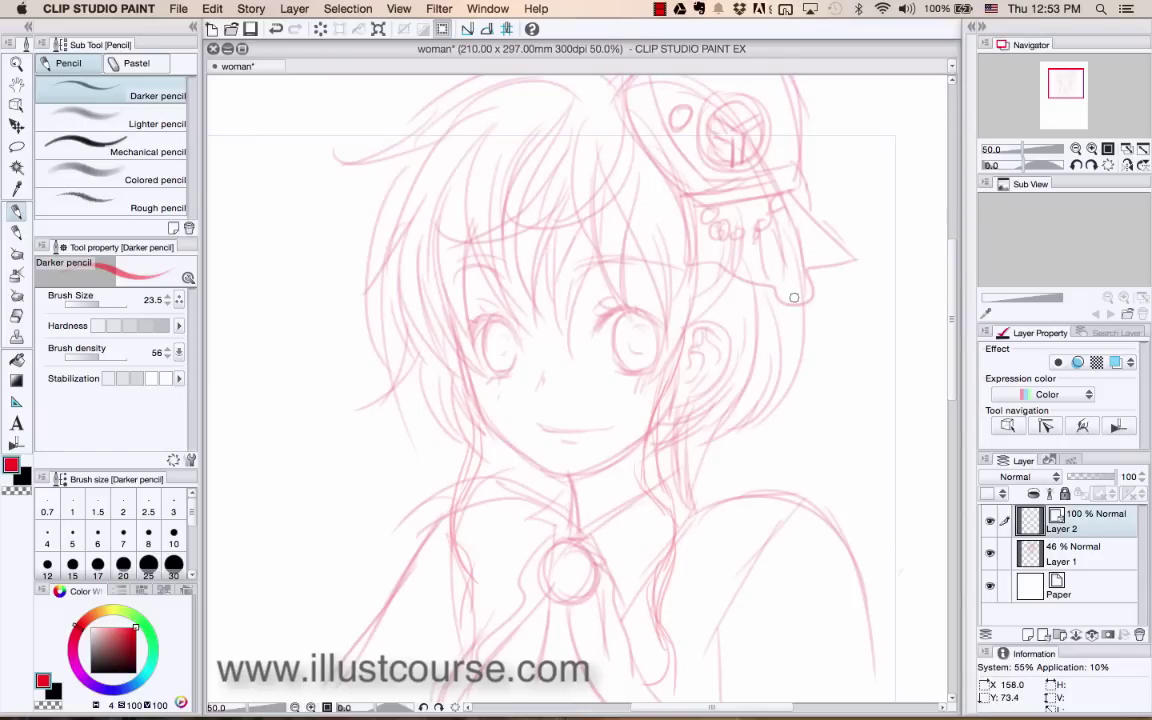
- Set up the G-pen for inking in black with a brush size of 10
left_click(1091, 166)
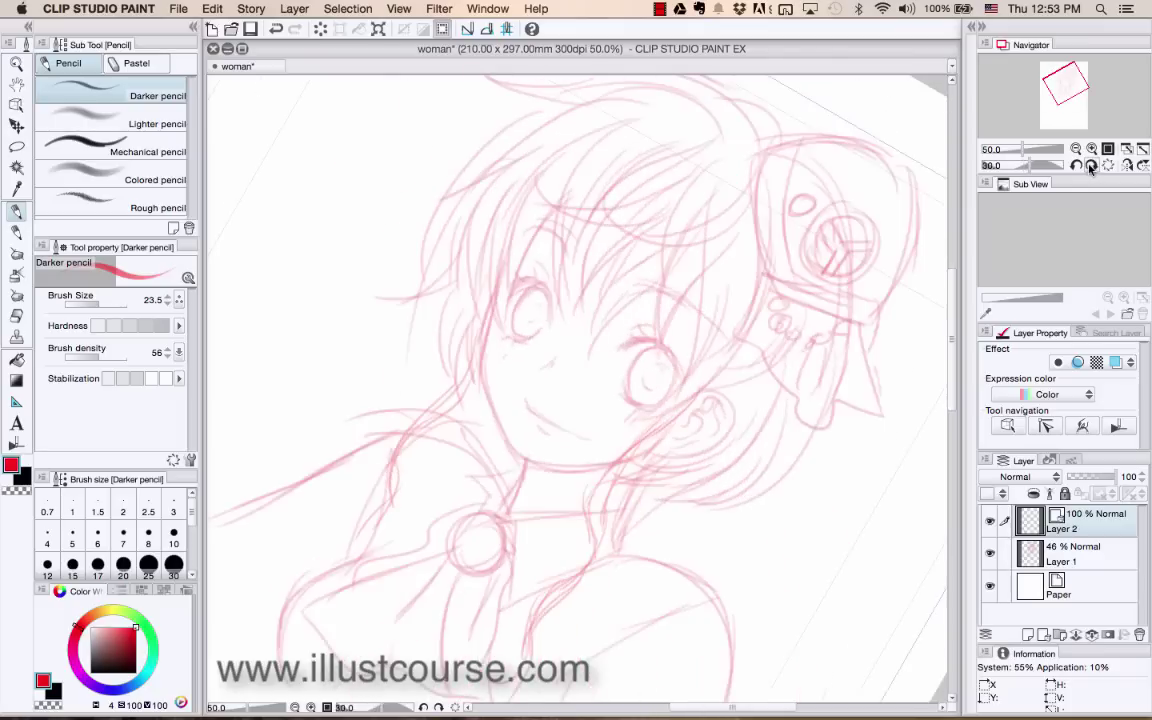
left_click(1091, 166)
left_click(1091, 166)
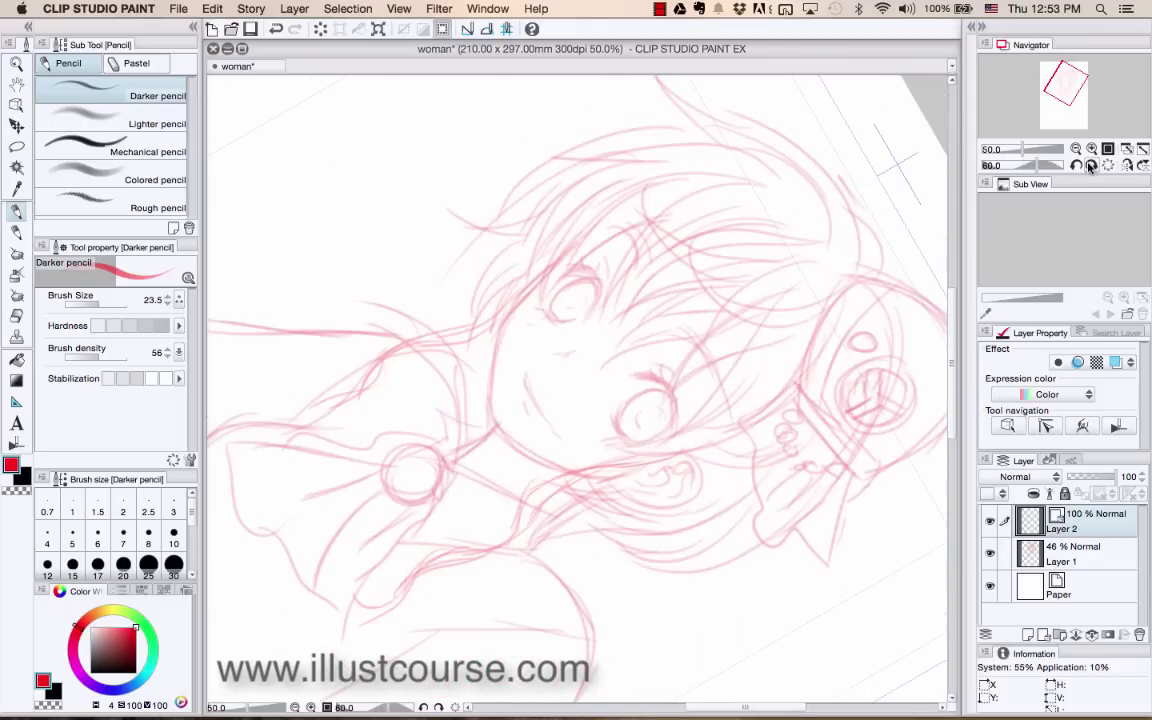
left_click(16, 230)
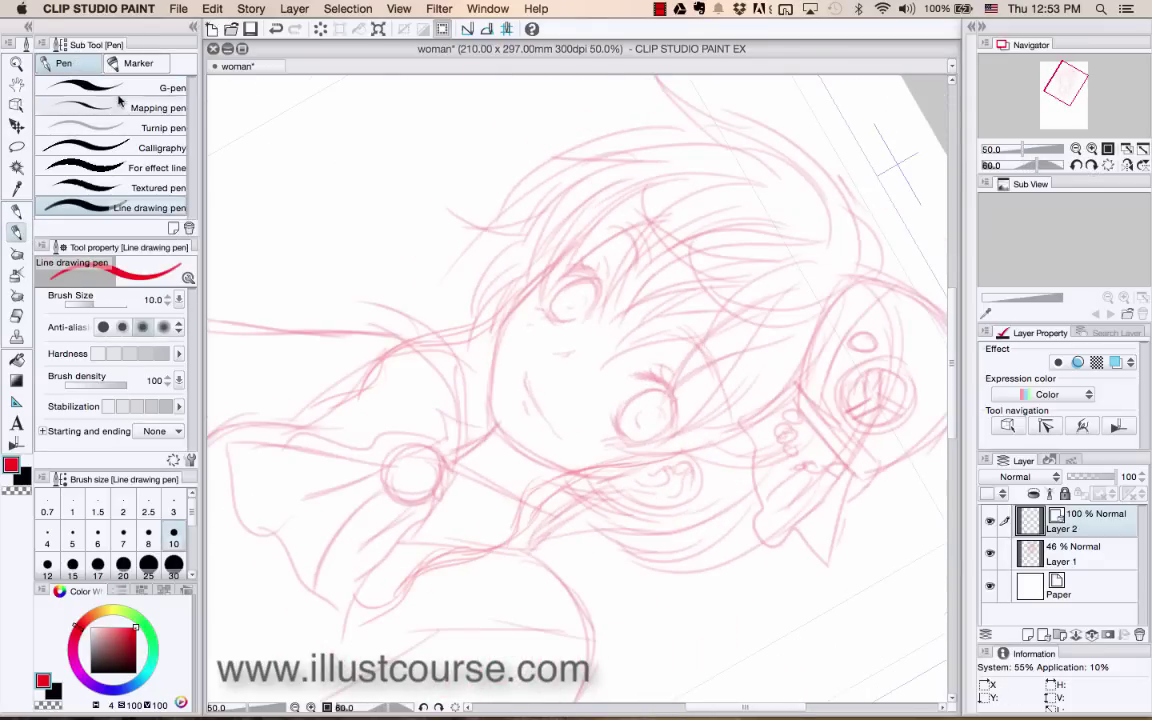
left_click(150, 88)
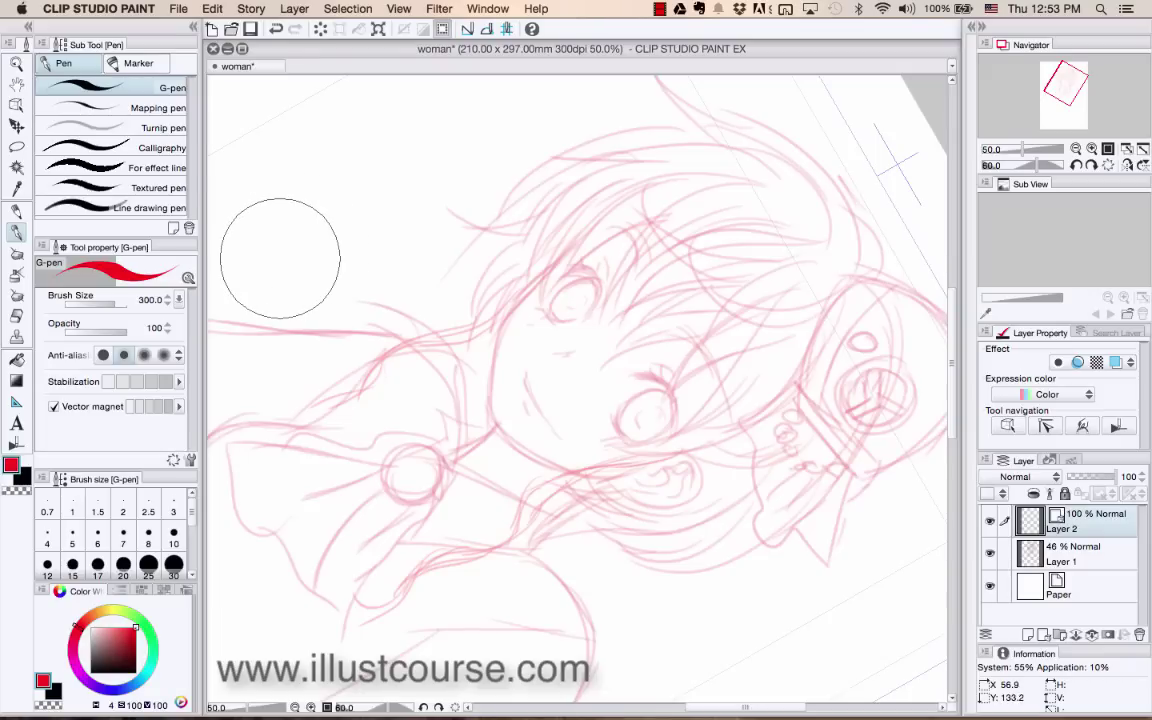
key("x")
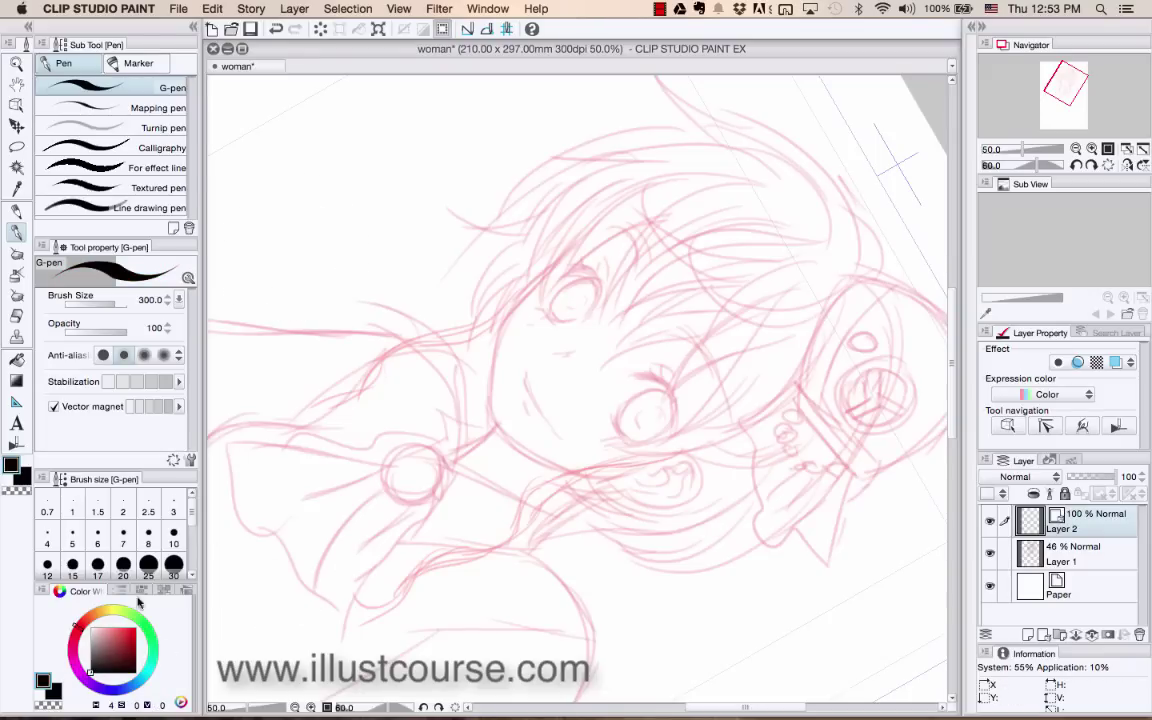
left_click(173, 535)
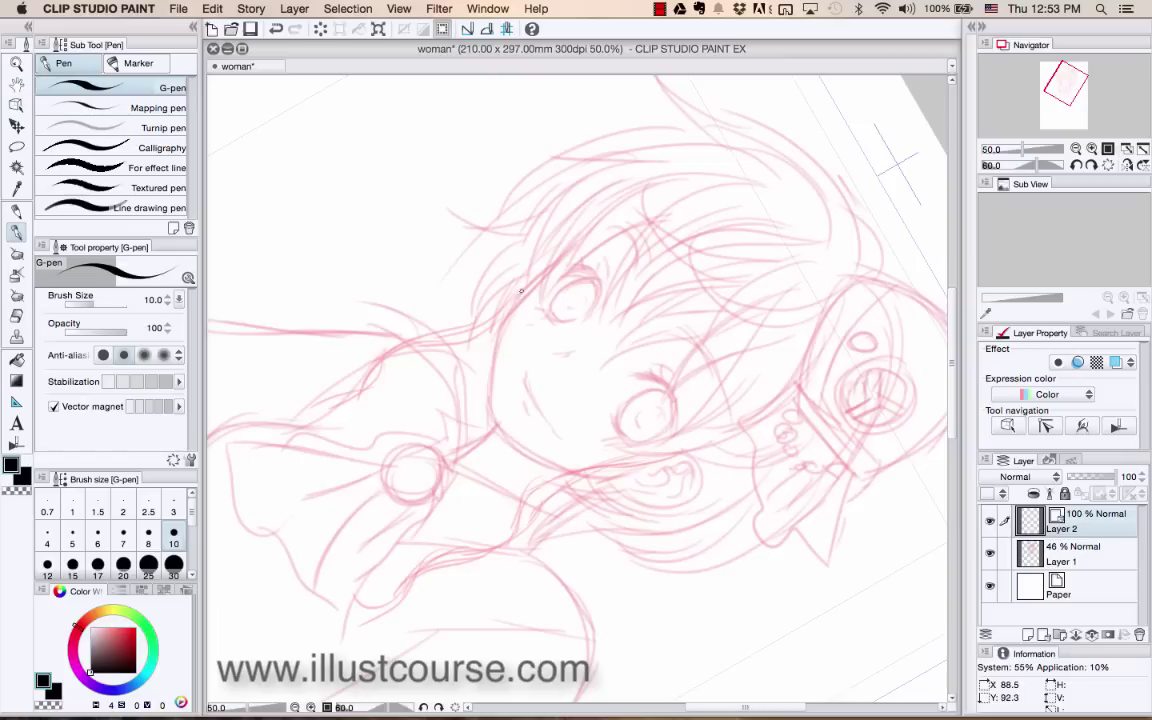
left_click_drag(545, 271, 514, 310)
key("super+z")
left_click_drag(420, 340, 652, 362)
key("super+z")
left_click_drag(543, 278, 507, 323)
key("super+z")
left_click_drag(543, 278, 505, 323)
key("super+z")
key("super+z")
left_click_drag(541, 277, 505, 322)
key("super+z")
key("super+z")
- Ink the left side of the face outline on Layer 2, from the cheek beside the eye down to the chin
left_click_drag(540, 281, 502, 340)
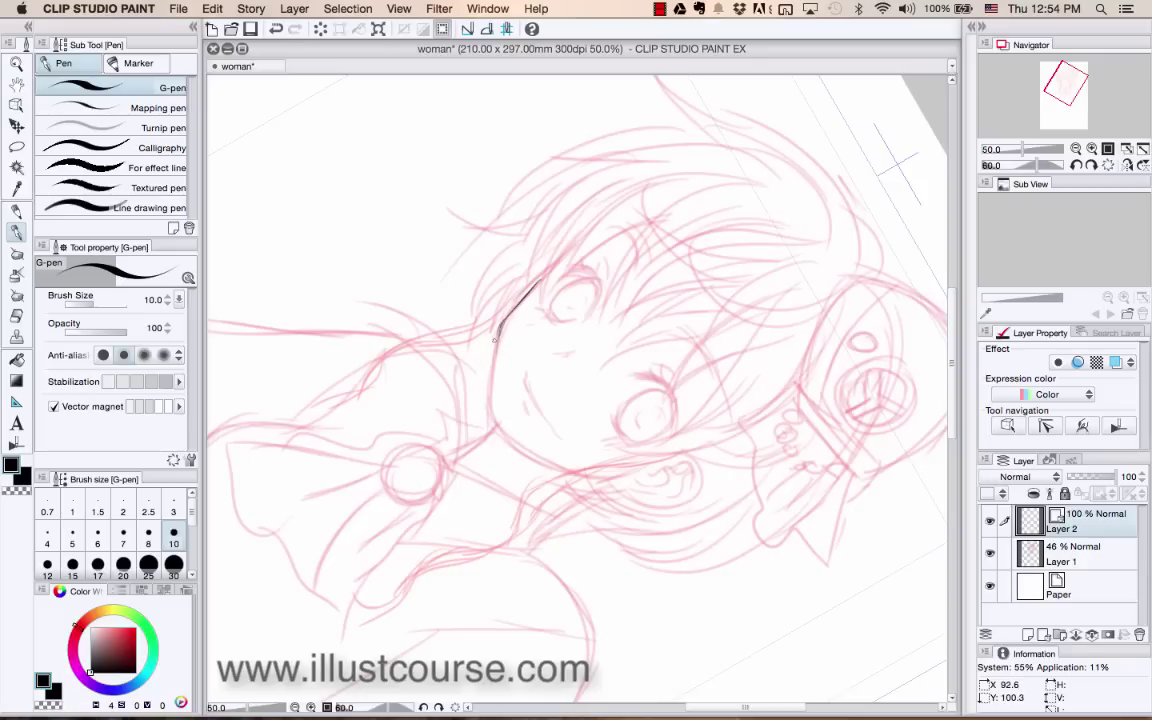
key("super+z")
left_click_drag(503, 328, 490, 400)
key("super+z")
key("super+z")
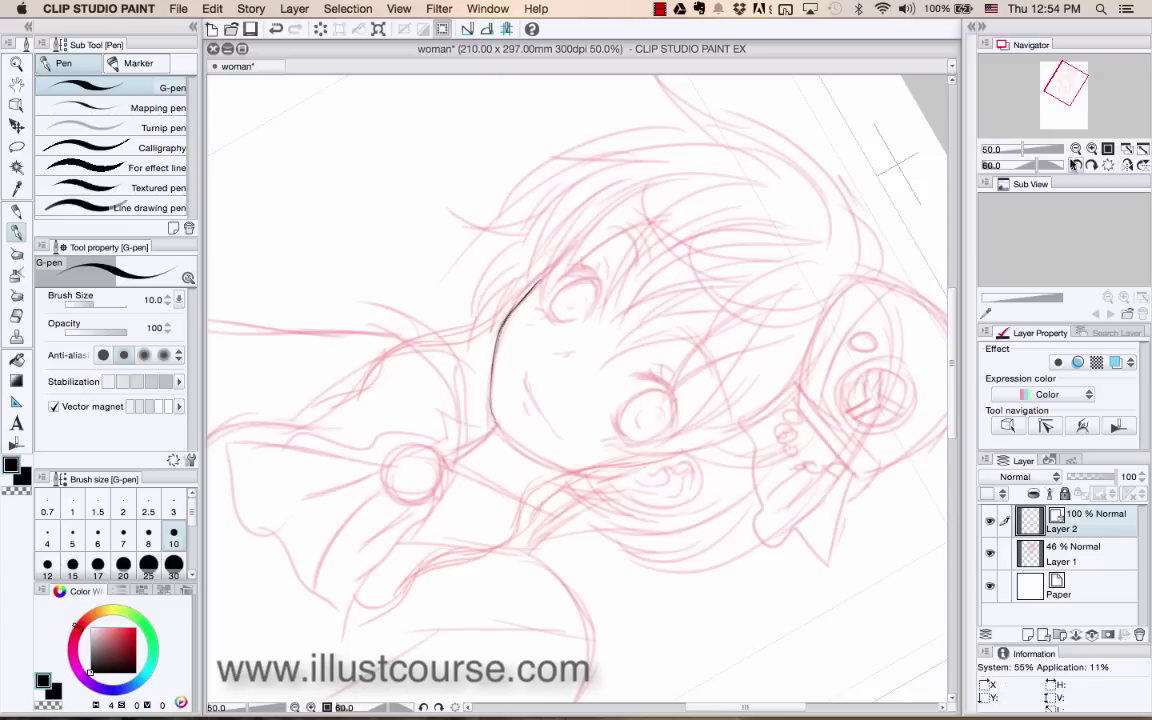
- Ink the right side of the jaw on Layer 2, from the lower cheek to the chin, completing the face outline
left_click(1076, 165)
left_click(1076, 165)
left_click(1076, 165)
left_click(1076, 165)
left_click(1076, 165)
left_click(1076, 165)
left_click_drag(1076, 165, 1076, 165)
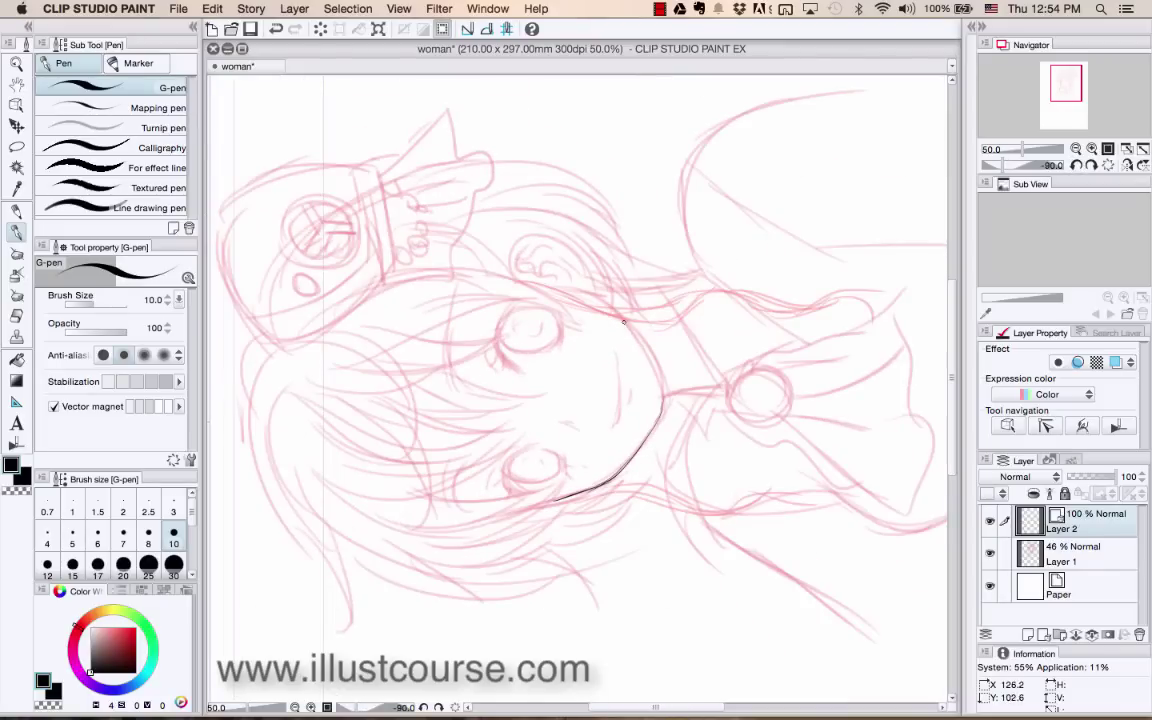
left_click_drag(626, 322, 654, 368)
key("super+z")
left_click(1090, 166)
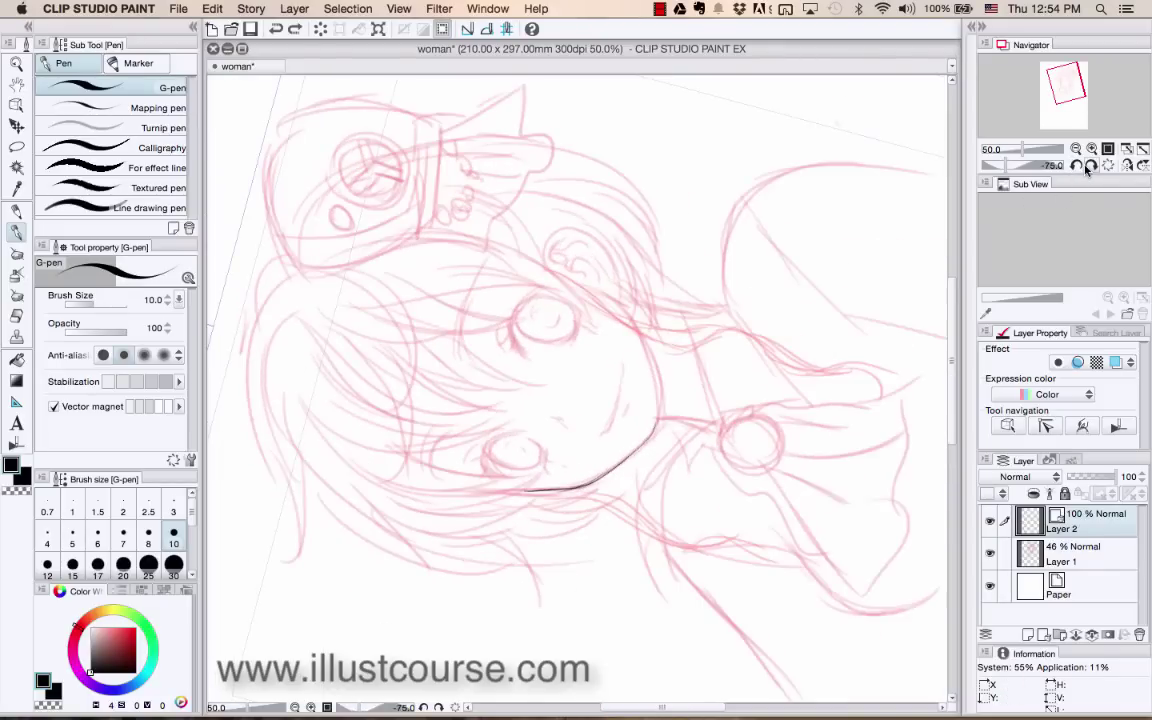
left_click(1090, 167)
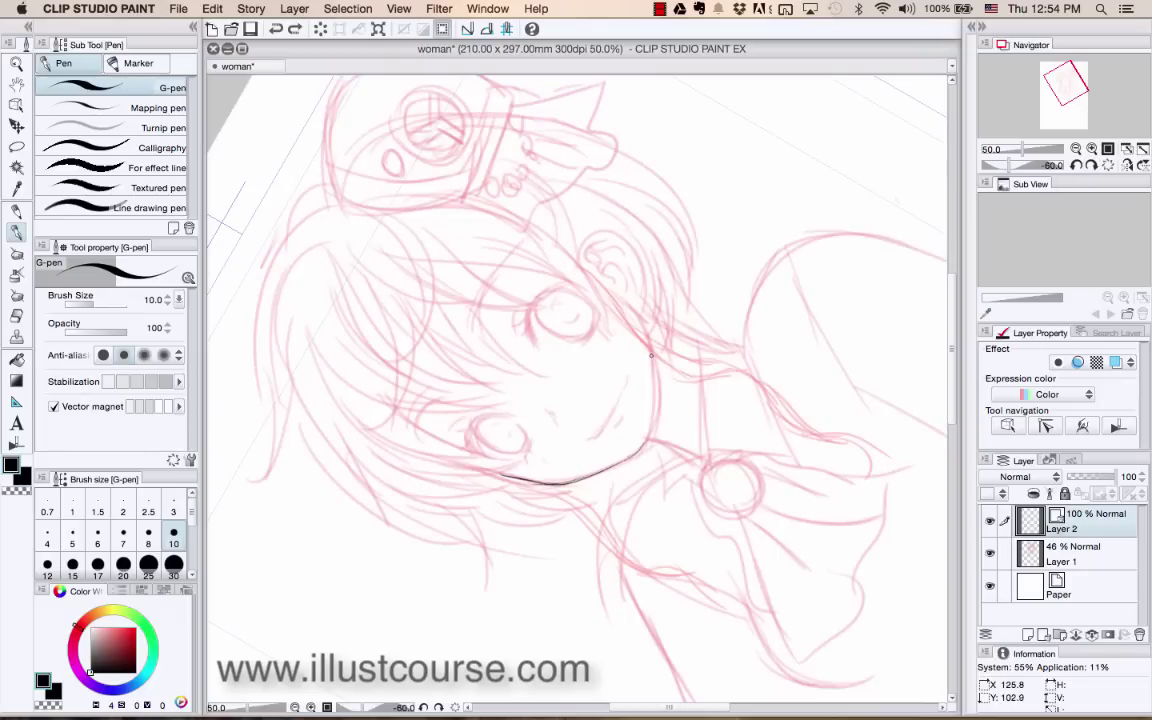
left_click_drag(651, 355, 654, 410)
key("super+z")
left_click_drag(651, 355, 647, 441)
- Ink two curved lines sweeping across the forehead from beside the hat, plus a long fringe strand curving down toward the nose
left_click(1090, 166)
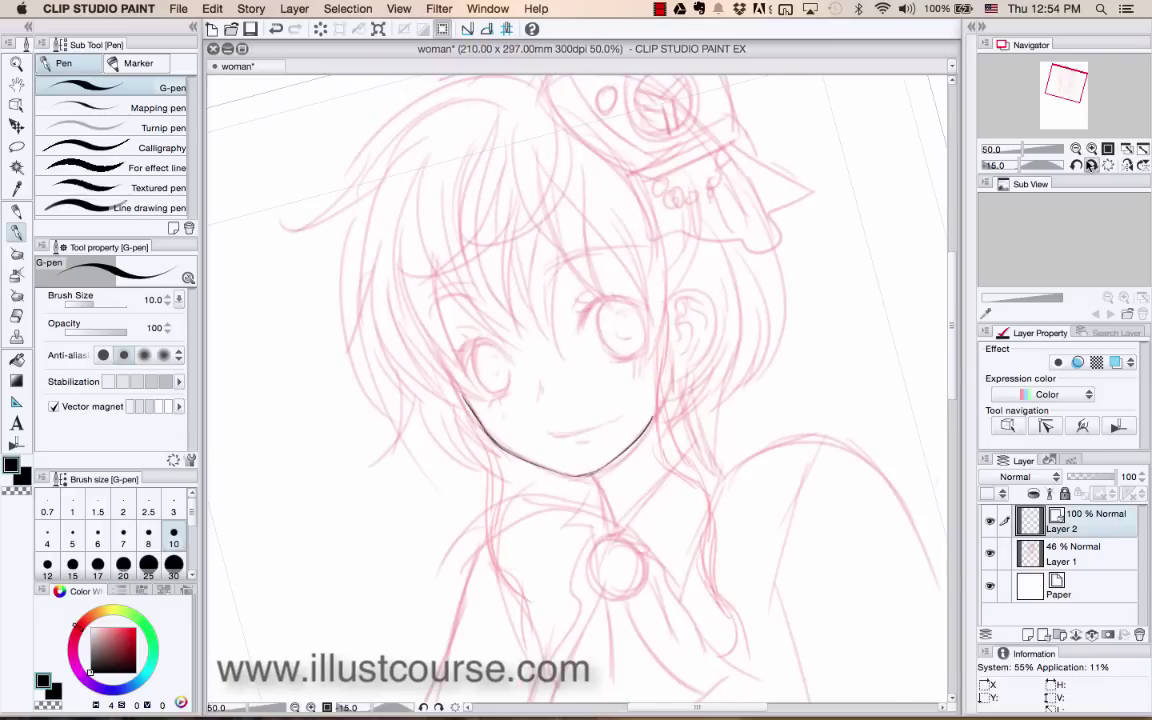
left_click(1090, 166)
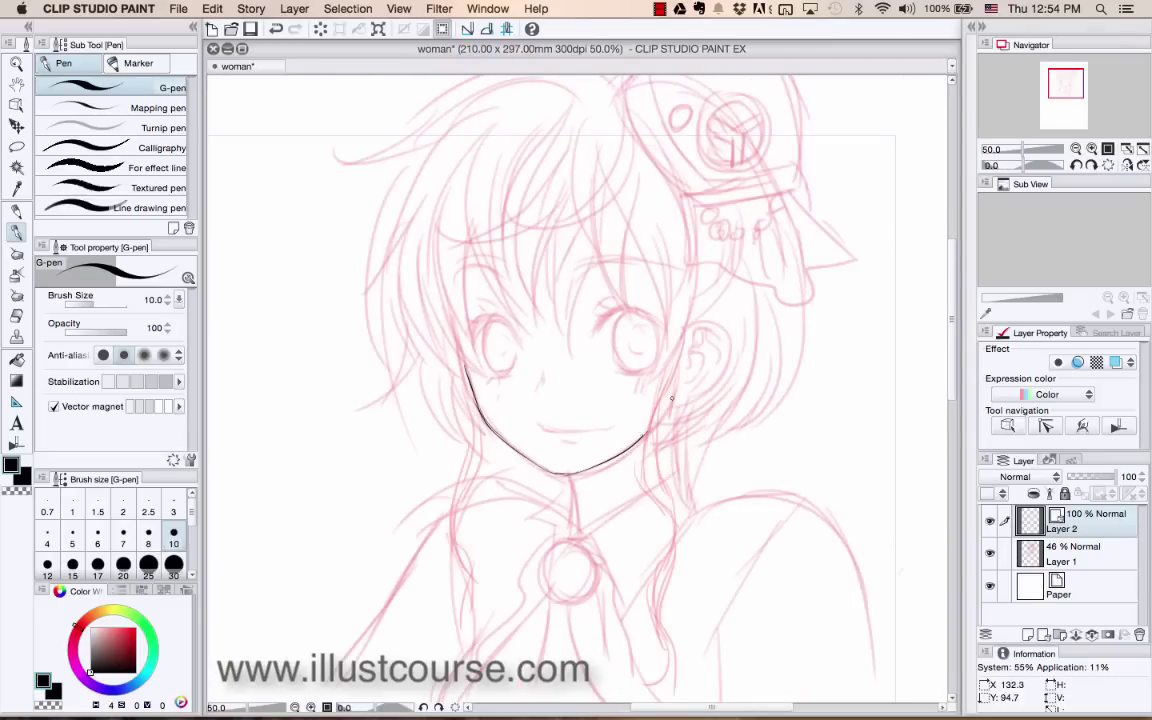
scroll(946, 250, "up", 3)
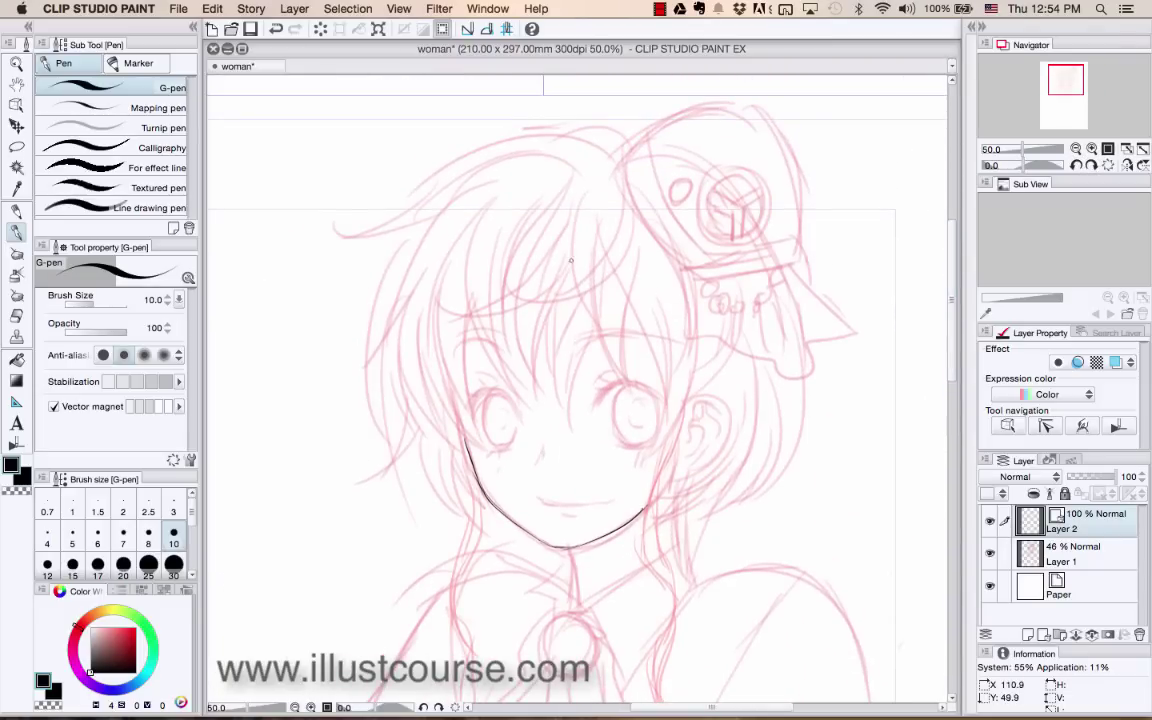
left_click_drag(621, 207, 540, 296)
mouse_move(621, 208)
left_mouse_down()
mouse_move(600, 285)
mouse_move(514, 310)
left_mouse_up()
left_click_drag(546, 205, 537, 404)
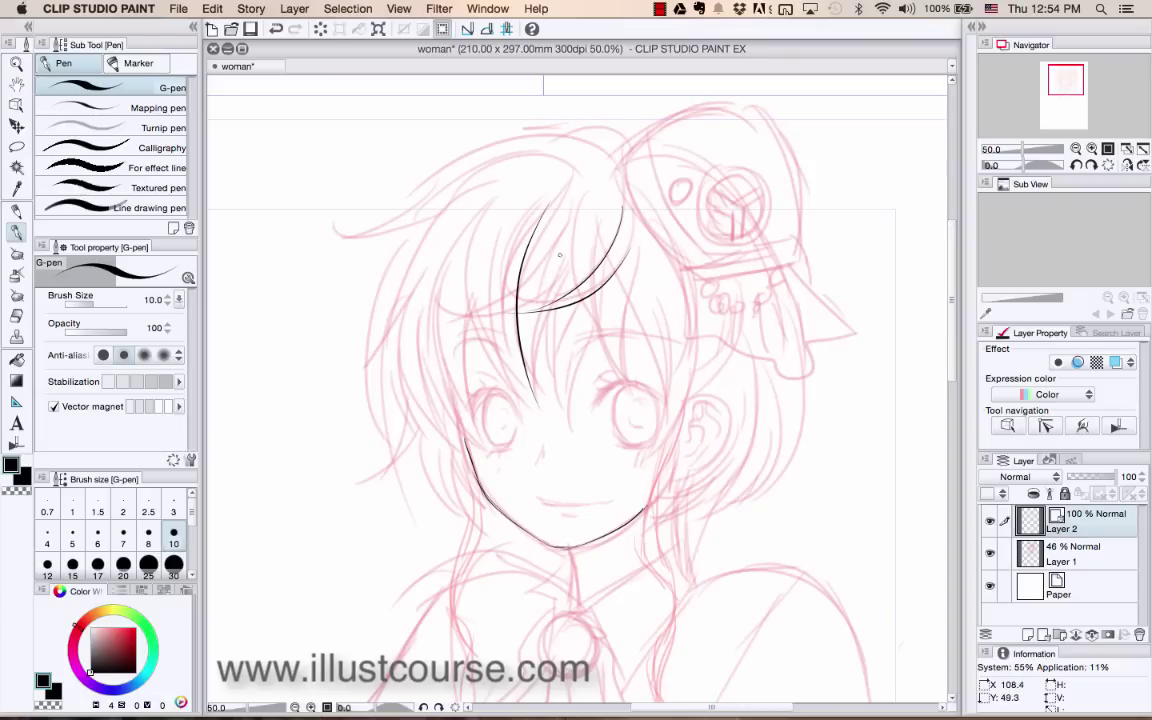
- Ink the inner edge of the long central fringe strand, tapering to meet its outer line between the eyes
left_click_drag(560, 255, 549, 442)
key("super+z")
left_click_drag(564, 245, 550, 438)
key("super+z")
left_click_drag(563, 248, 537, 400)
key("super+z")
left_click_drag(563, 248, 537, 400)
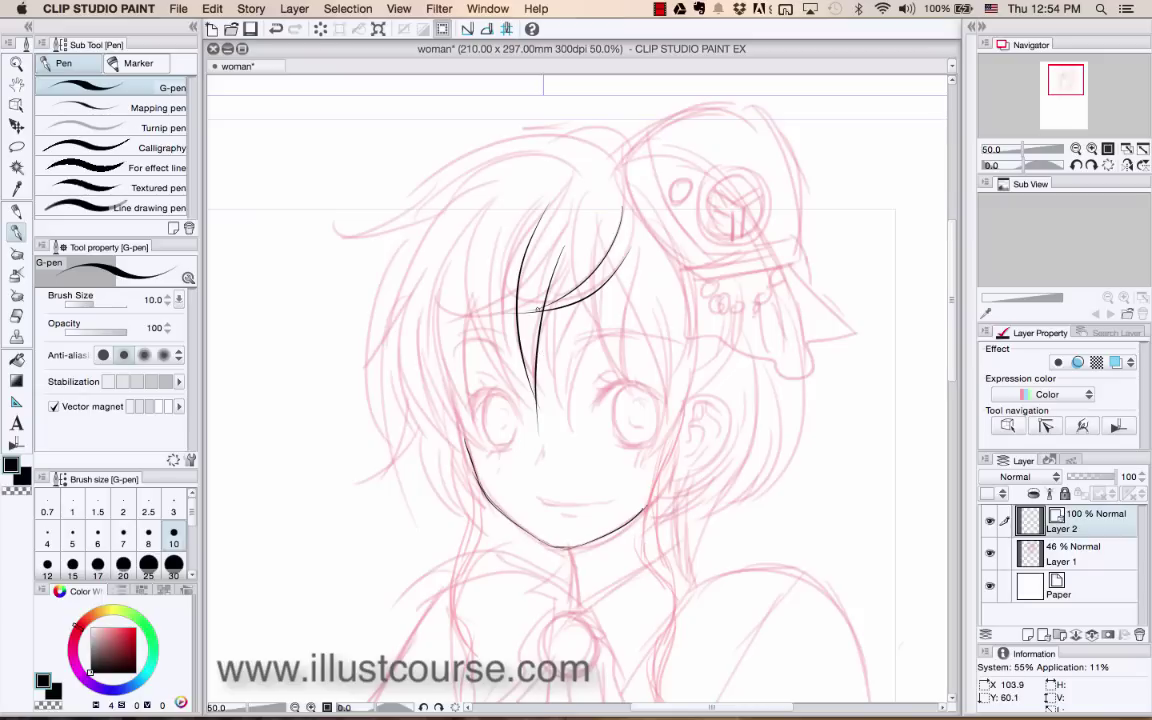
- Ink the narrow tapering fringe strands between the eyes on Layer 2, just beside the long central strand
left_click_drag(540, 322, 557, 390)
key("super+z")
left_click_drag(540, 322, 557, 388)
left_click_drag(550, 317, 569, 413)
left_click_drag(576, 305, 569, 425)
key("super+z")
left_click_drag(577, 303, 562, 408)
left_click_drag(599, 281, 586, 420)
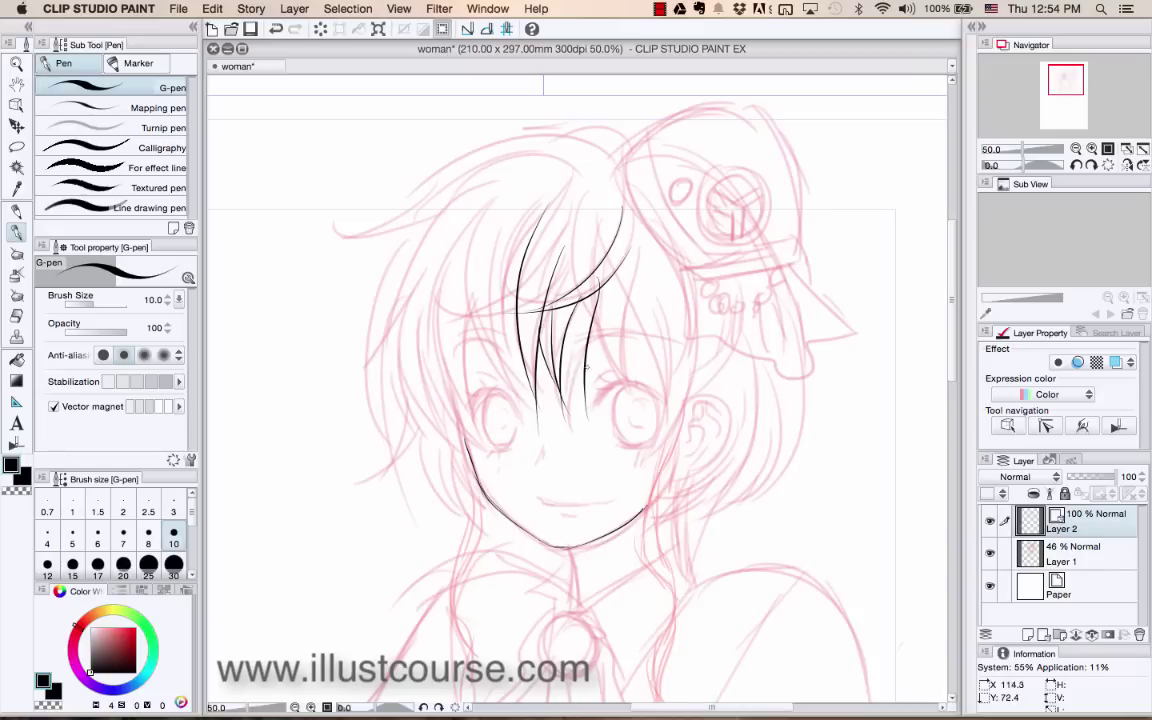
left_click_drag(587, 284, 573, 397)
key("super+z")
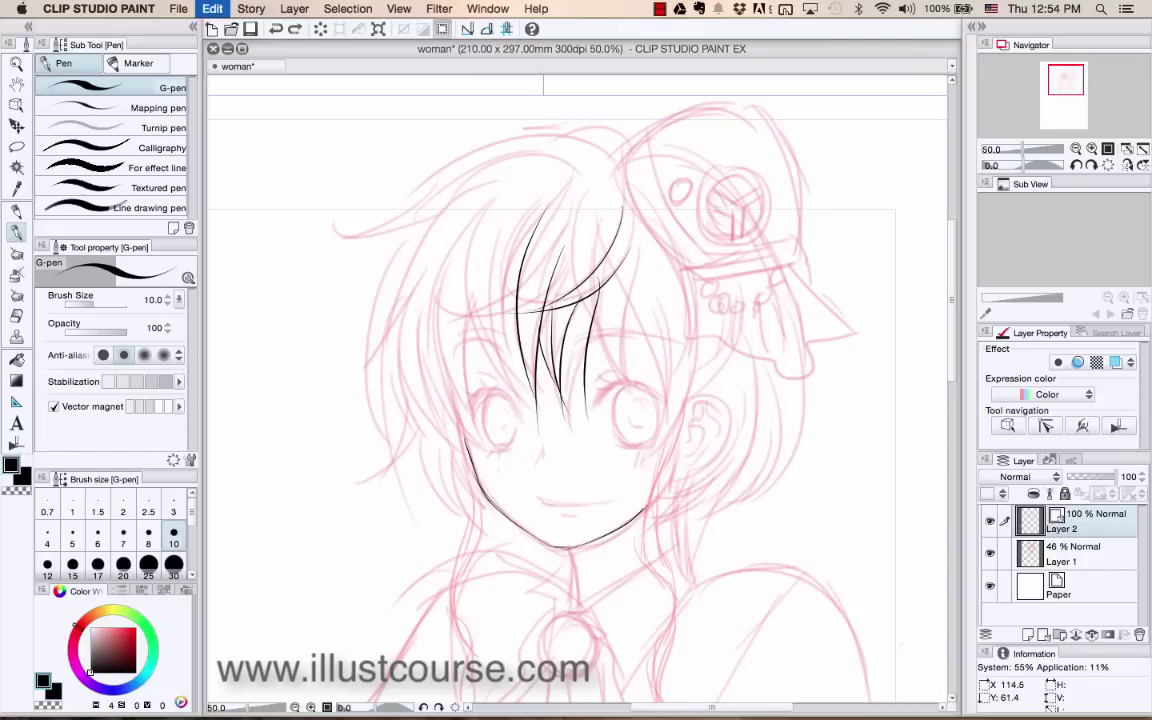
key("super+z")
left_click_drag(581, 304, 607, 352)
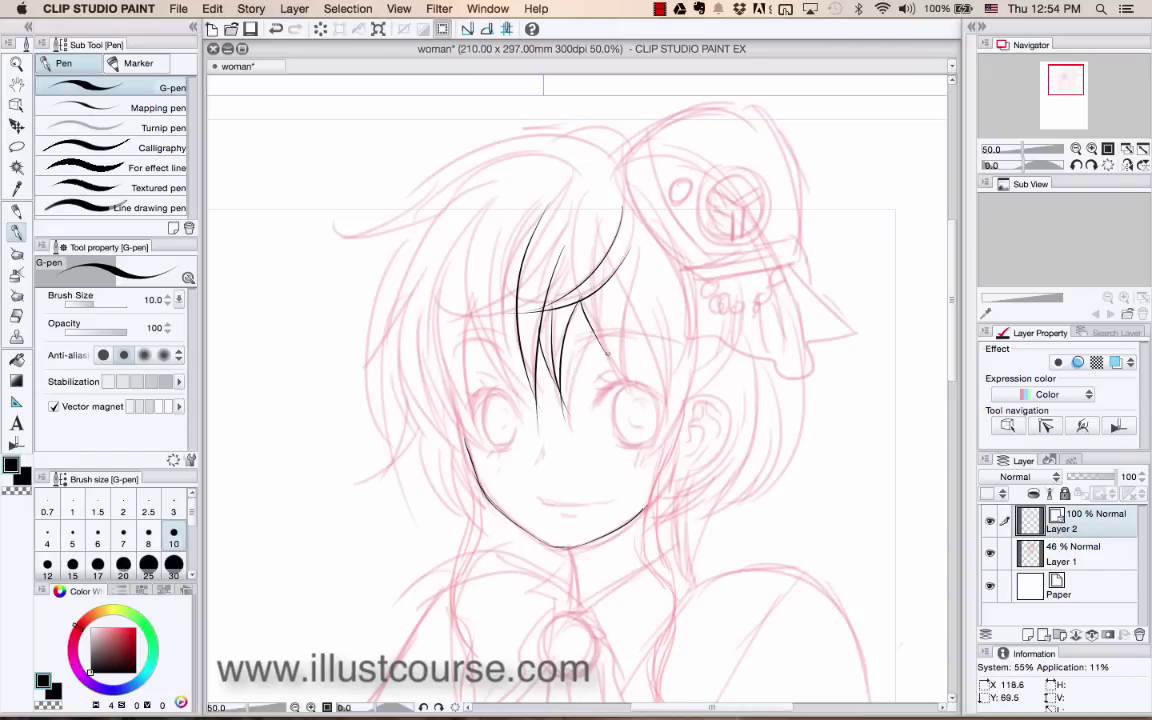
key("super+z")
- Ink a long fringe strand from below the crown, crossing the curved forehead lines and ending above the inner corner of the right eye
mouse_move(588, 200)
left_mouse_down()
mouse_move(581, 276)
mouse_move(612, 348)
left_mouse_up()
key("super+z")
left_click_drag(576, 204, 616, 390)
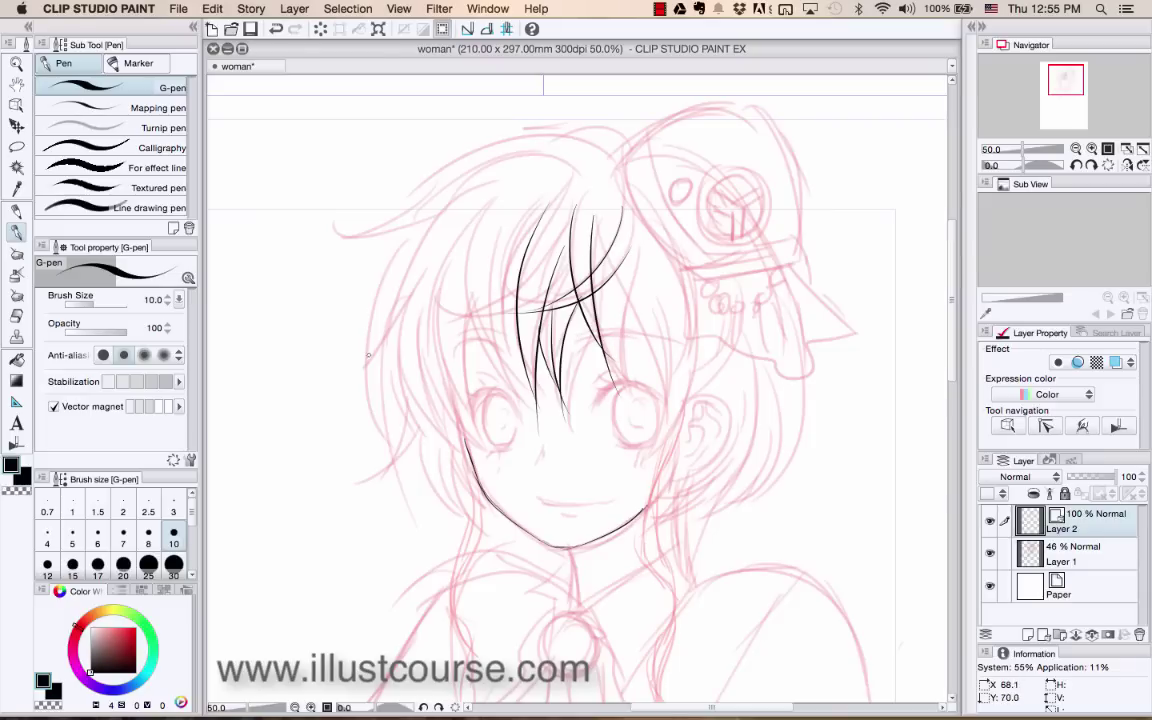
left_click(17, 312)
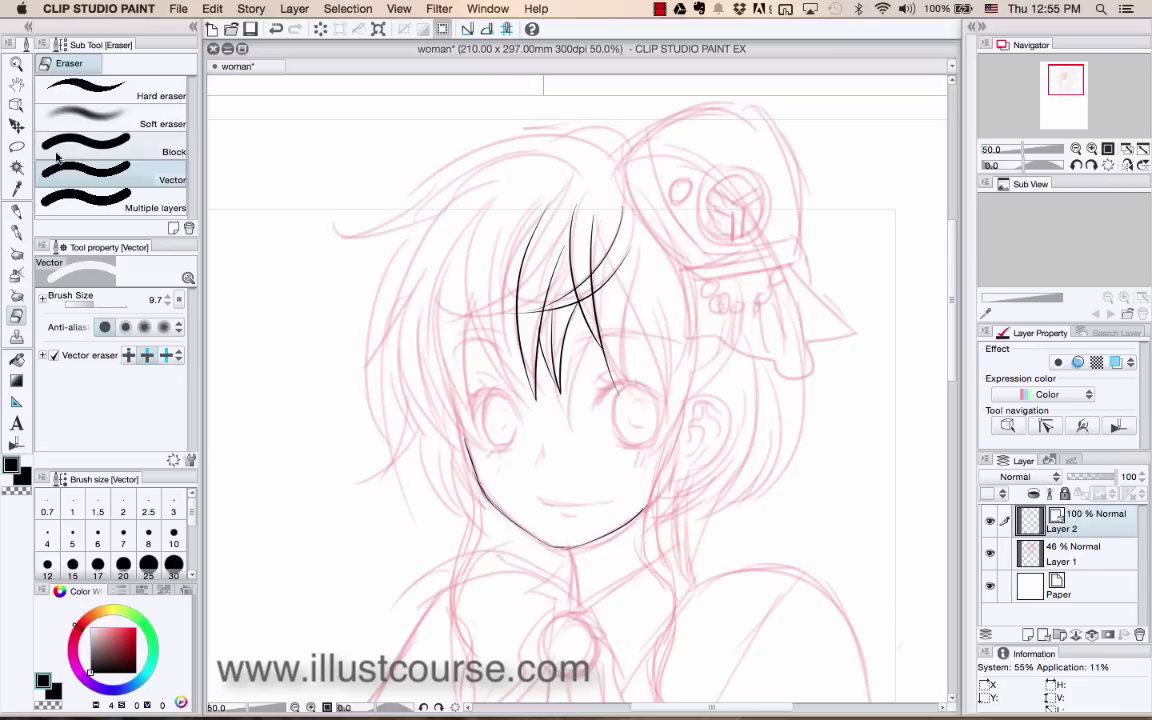
left_click(16, 209)
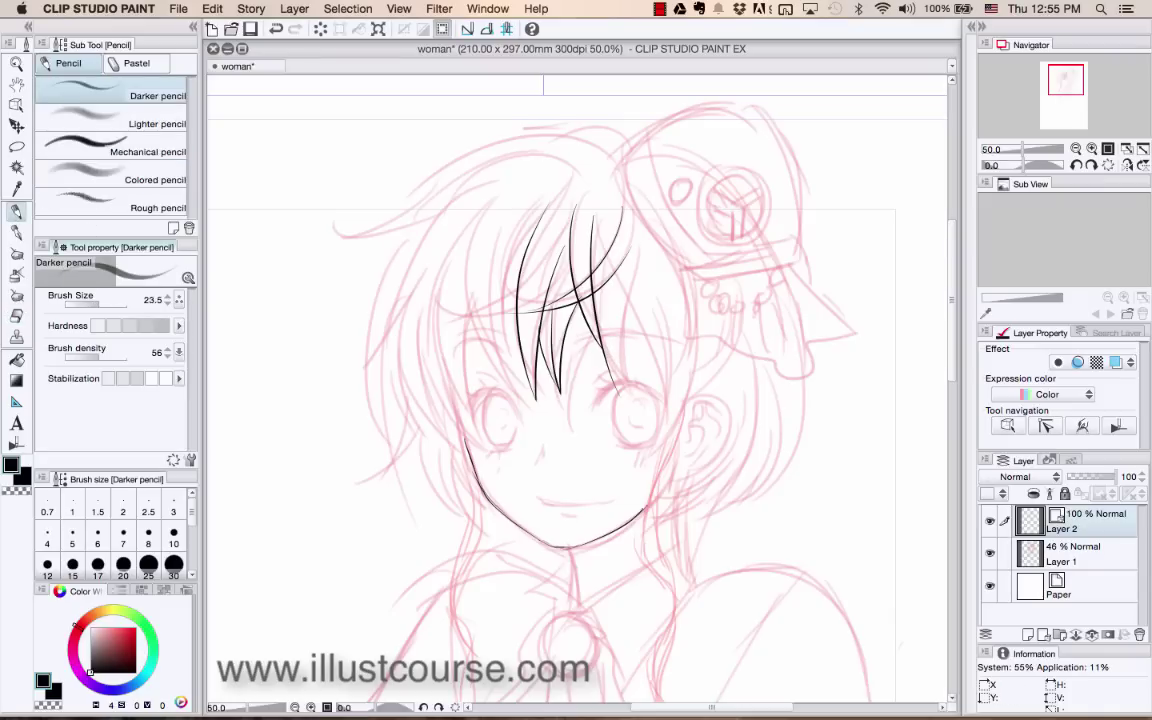
left_click(16, 231)
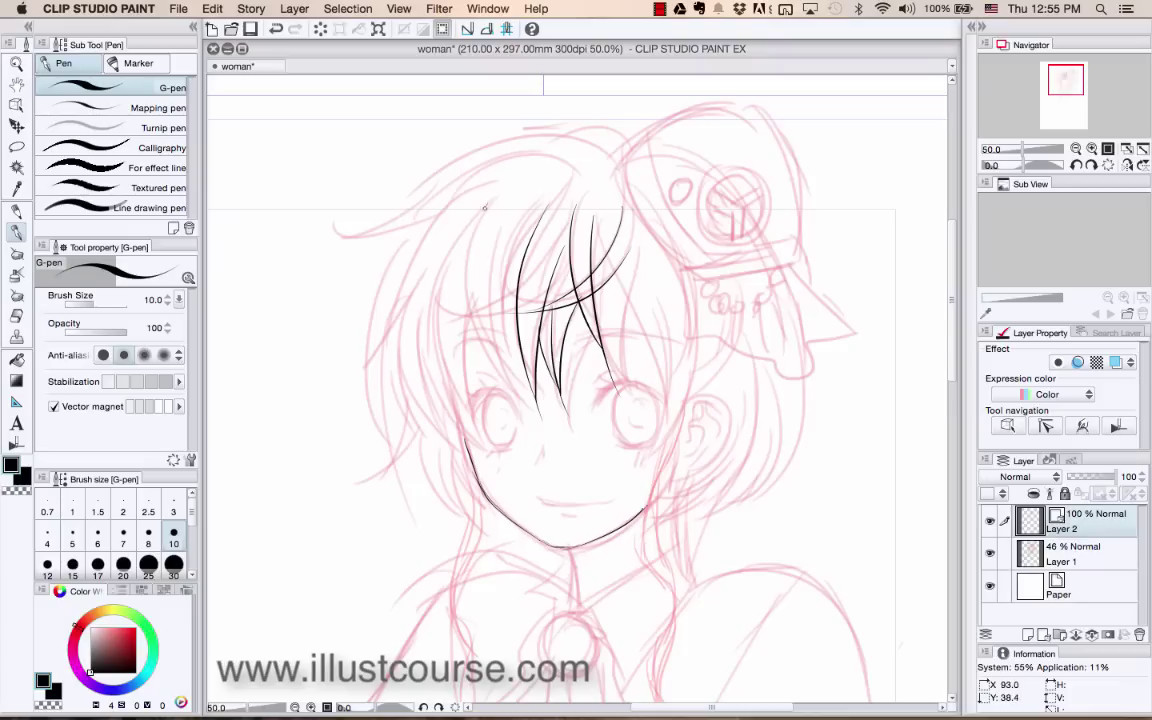
- Ink the fringe strands tapering to the left eye, and a long strand from beside the hat down to the right eye
left_click_drag(485, 207, 518, 402)
left_click_drag(496, 284, 513, 384)
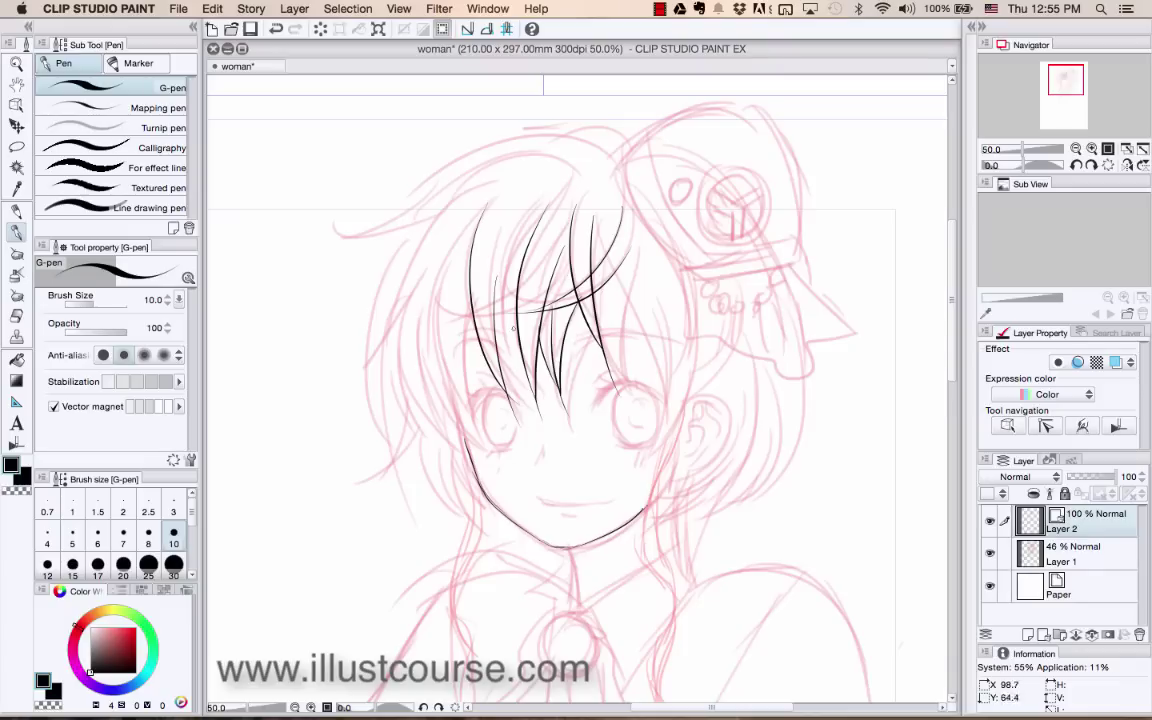
left_click_drag(513, 328, 519, 410)
key("super+z")
left_click_drag(512, 330, 516, 414)
left_click_drag(643, 223, 637, 388)
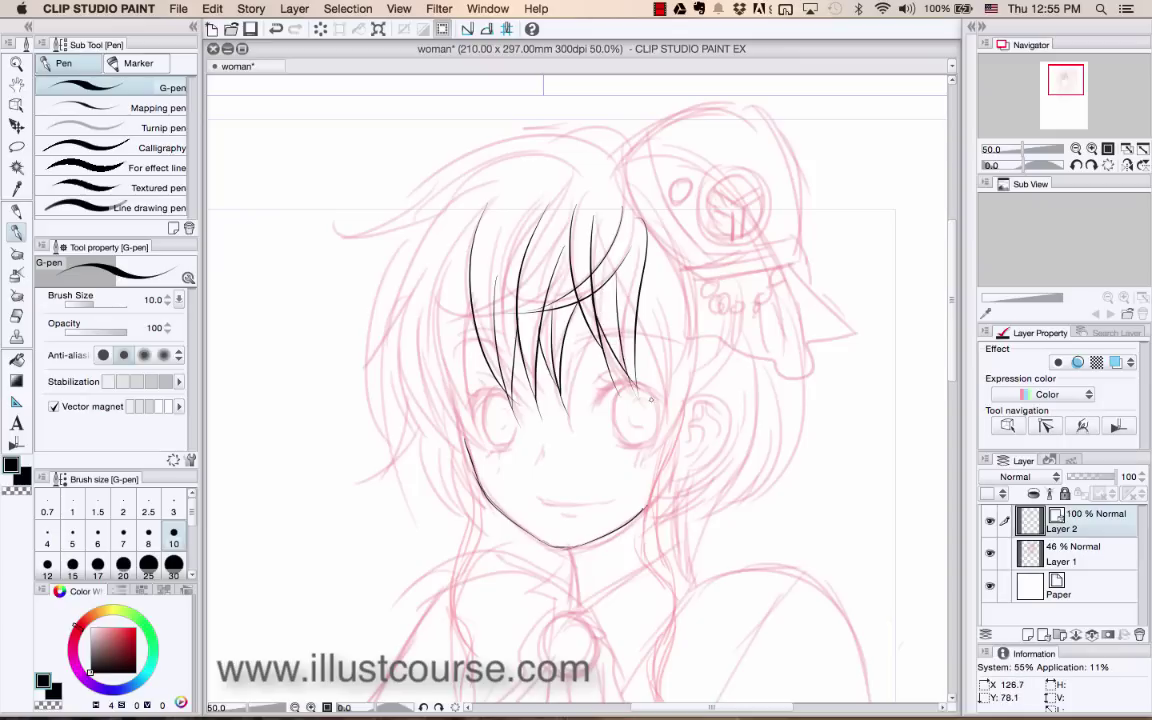
left_click_drag(589, 324, 599, 411)
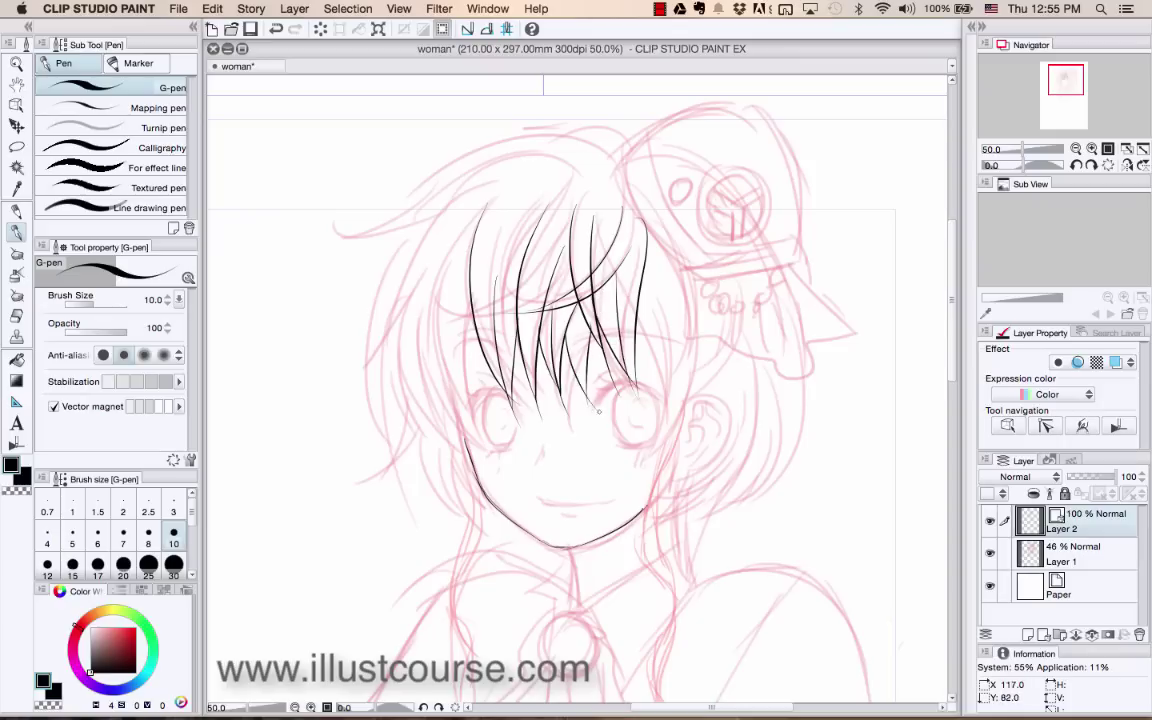
key("super+z")
left_click_drag(529, 288, 530, 368)
left_click_drag(574, 323, 604, 412)
key("super+z")
key("super+z")
- Ink the short fringe strand filling the gap between the central strands and the right eye, and clean up its tip with the Vector eraser
left_click_drag(568, 341, 587, 400)
left_click_drag(573, 314, 583, 405)
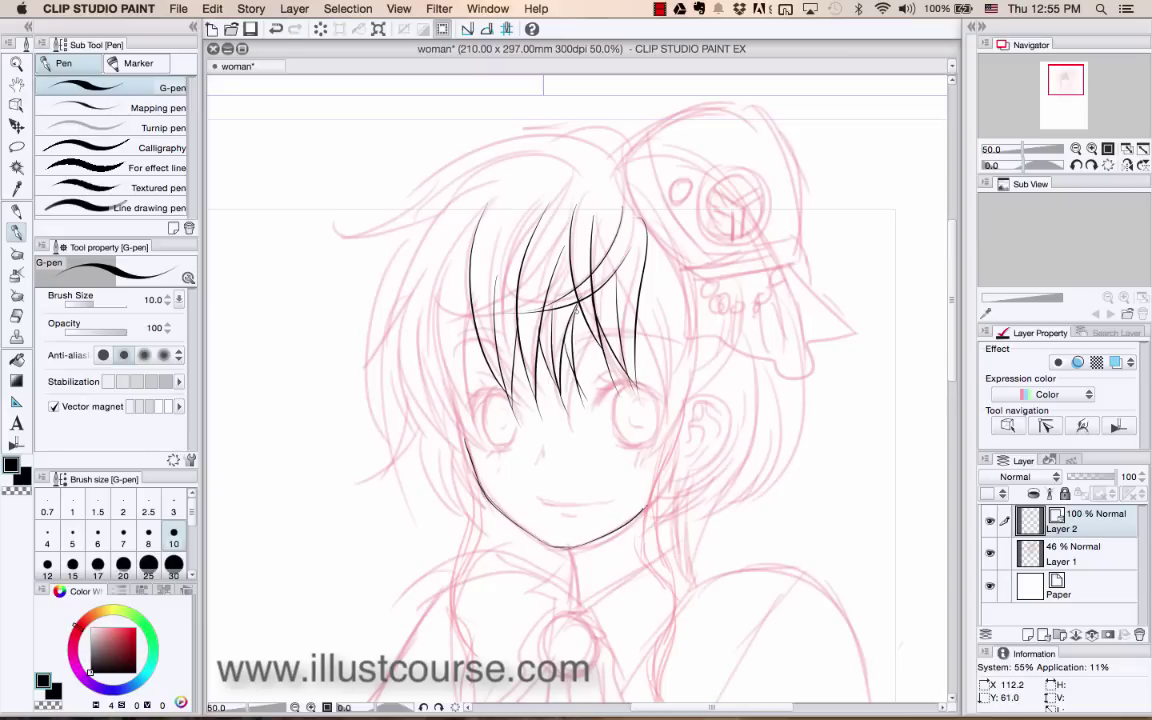
left_click_drag(576, 306, 578, 385)
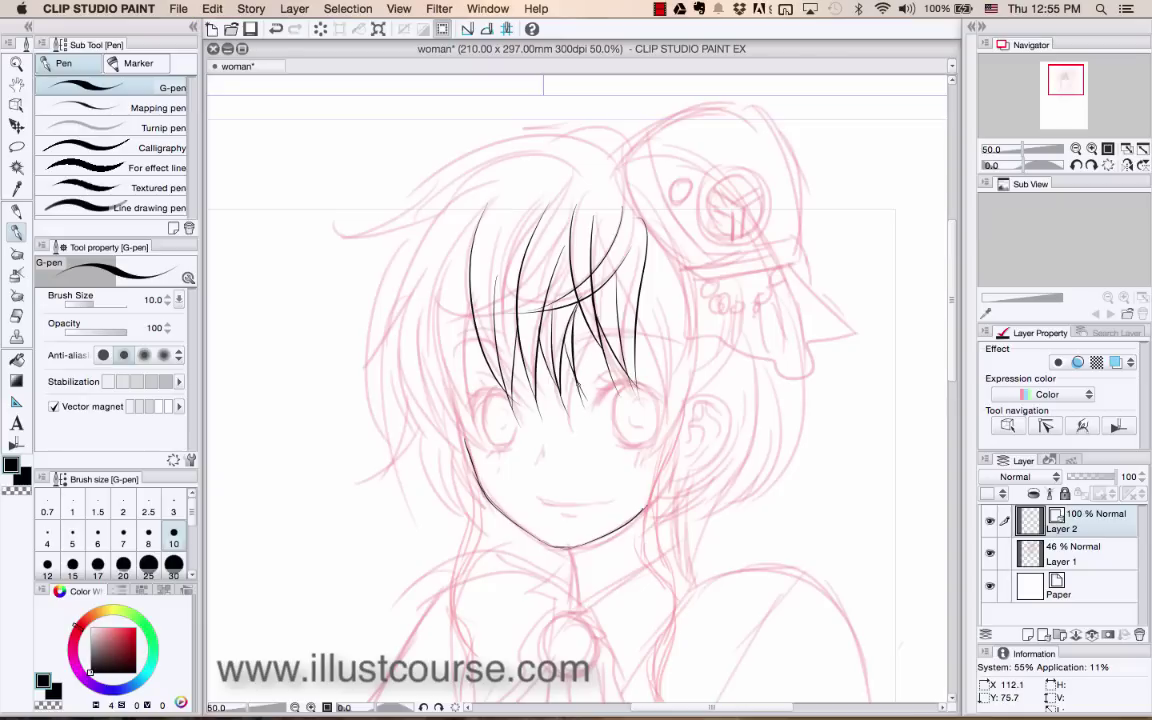
left_click(16, 315)
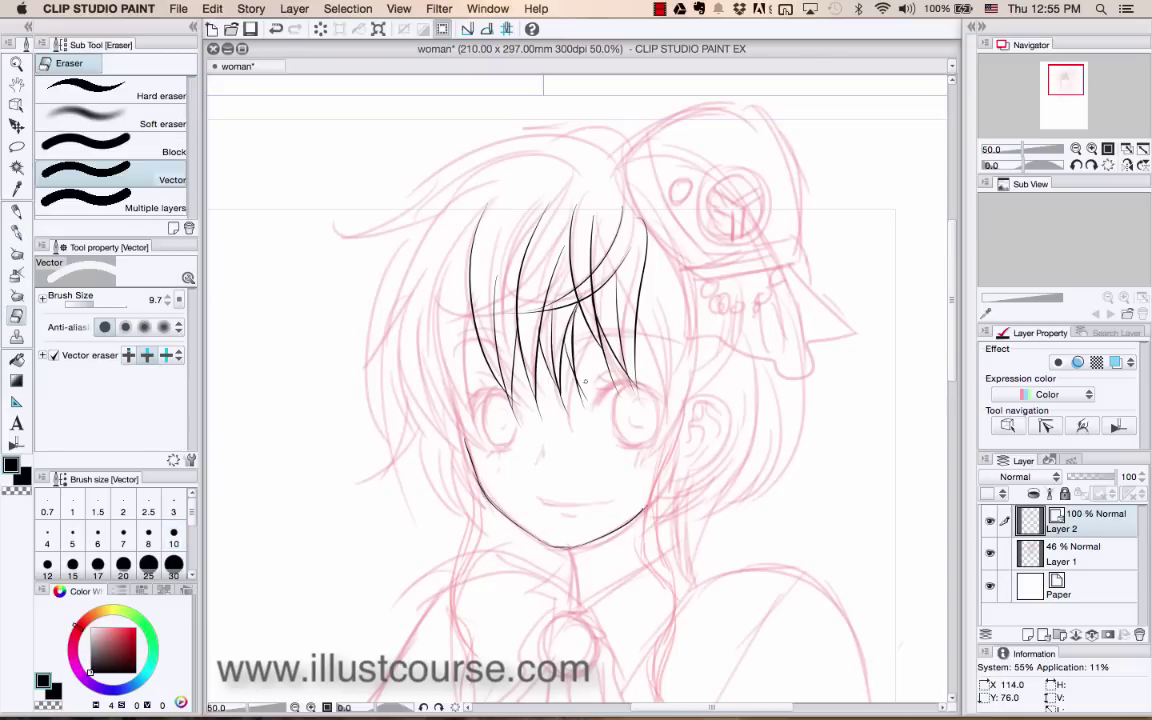
left_click(584, 381)
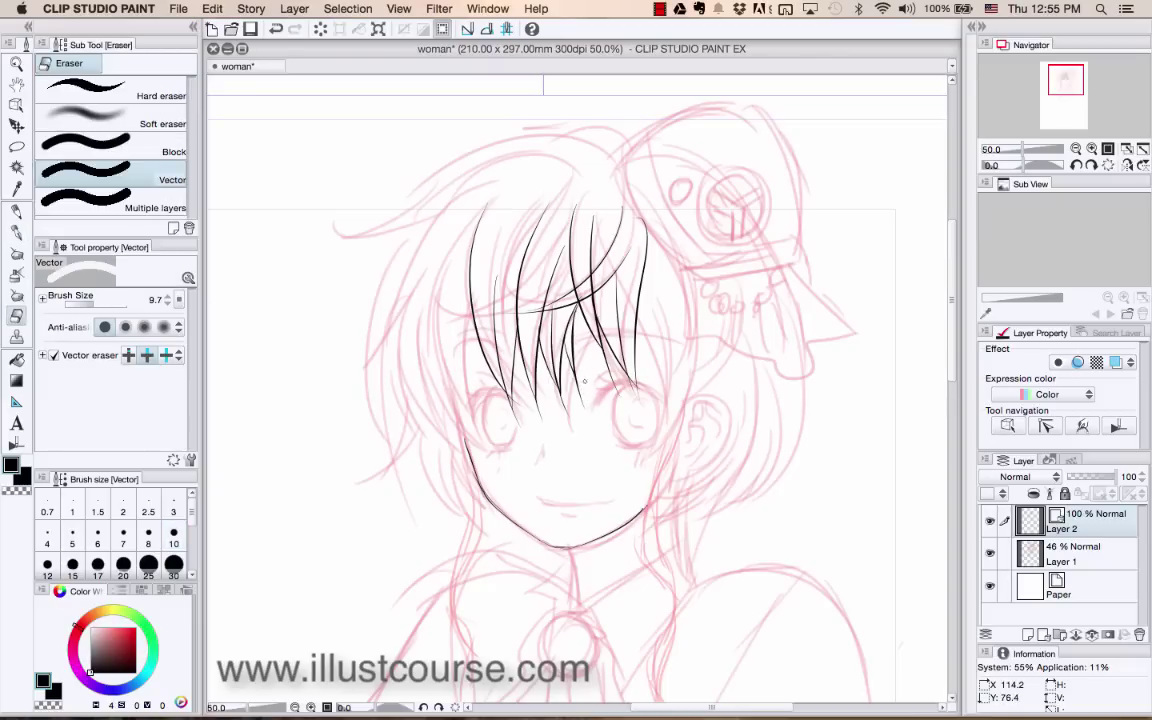
left_click(16, 231)
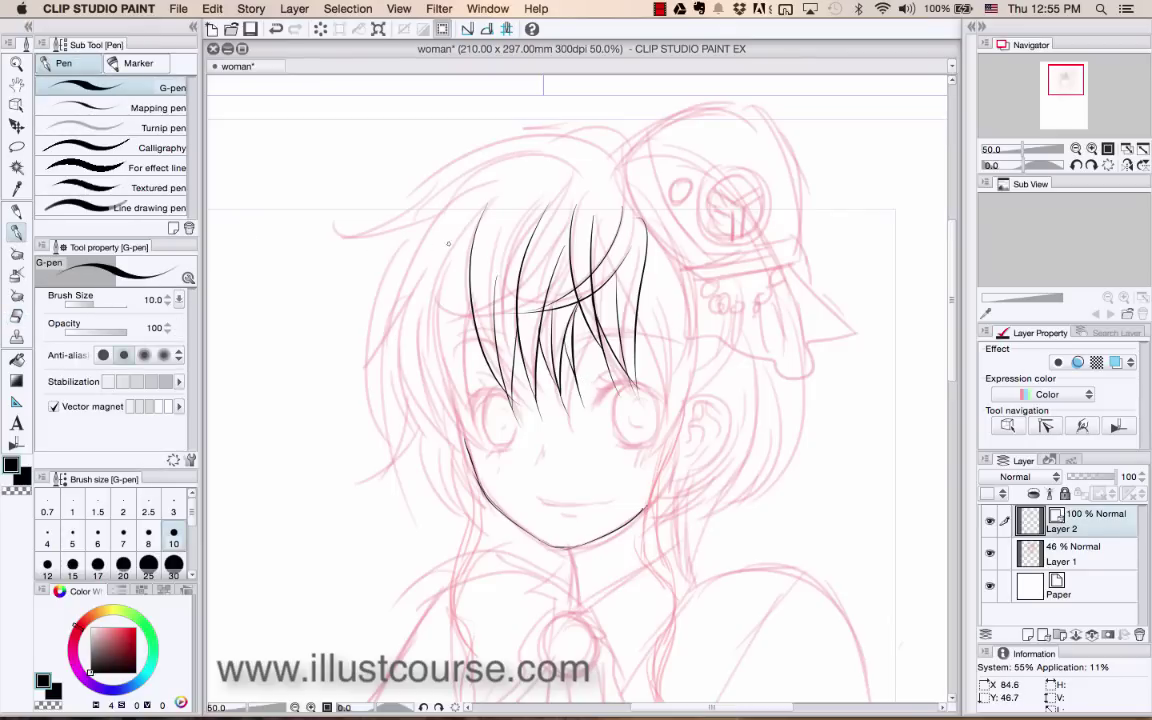
- Ink the left temple strands: one curving outward from the crown, a second flicking out below it, and one tapering down to the cheek
left_click_drag(498, 190, 414, 318)
mouse_move(472, 232)
left_mouse_down()
mouse_move(387, 320)
mouse_move(421, 390)
left_mouse_up()
mouse_move(448, 316)
left_mouse_down()
mouse_move(438, 361)
mouse_move(401, 408)
left_mouse_up()
left_click_drag(432, 325, 391, 390)
key("super+z")
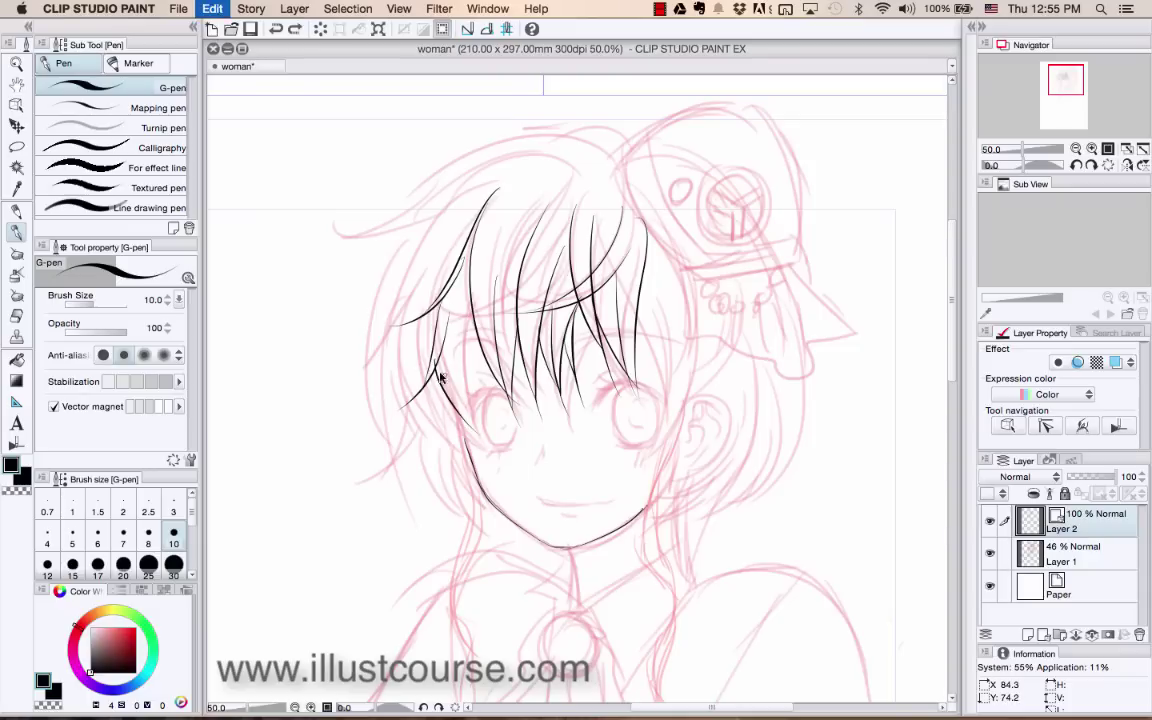
left_click_drag(431, 328, 392, 387)
left_click_drag(468, 321, 483, 452)
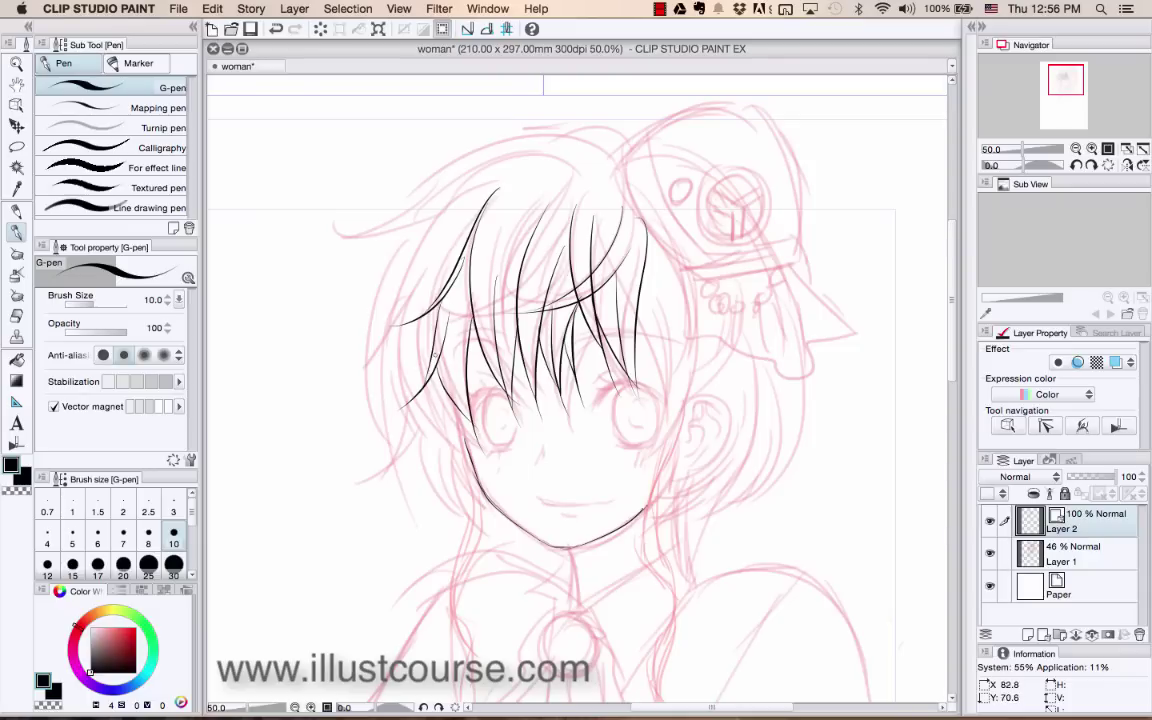
- Ink the top outline of the hair from the hat over the crown to an outward flick on the left side
mouse_move(609, 160)
left_mouse_down()
mouse_move(455, 172)
mouse_move(391, 204)
left_mouse_up()
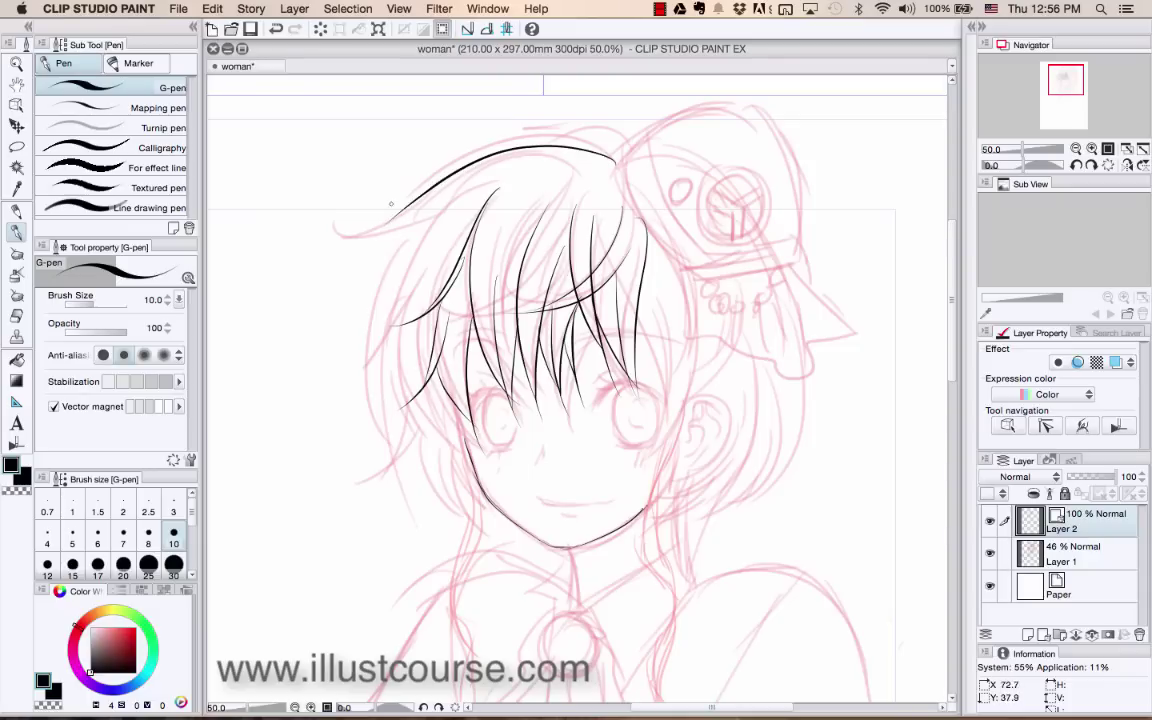
key("super+z")
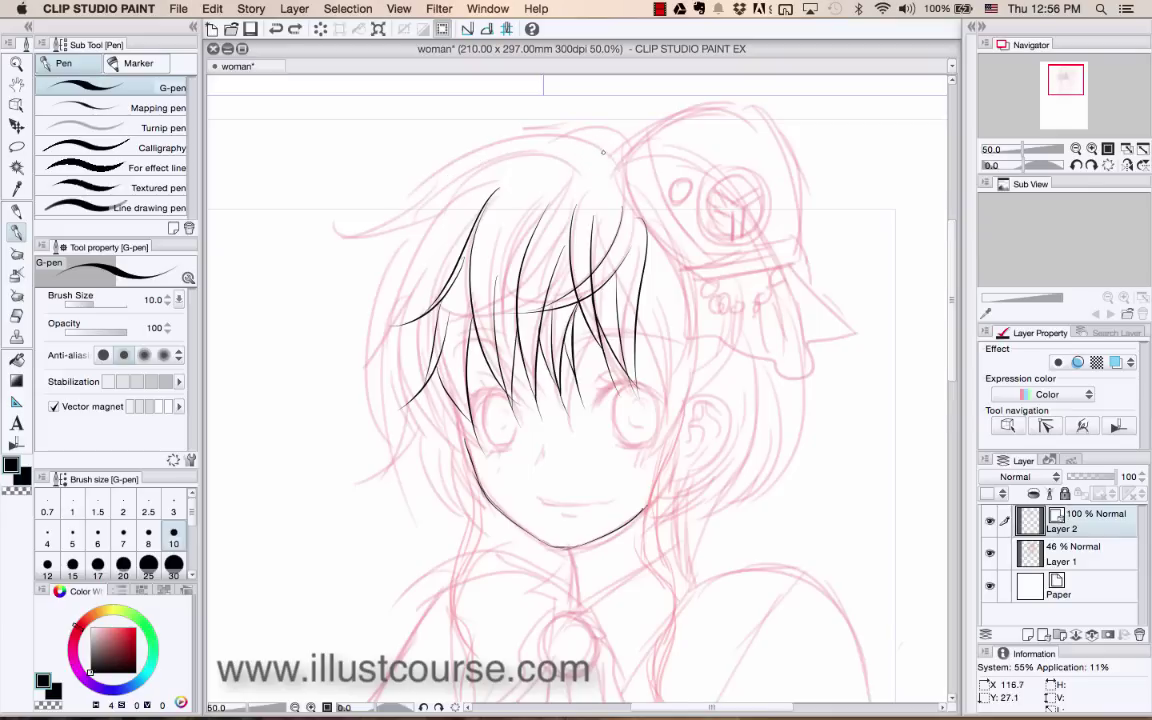
mouse_move(612, 158)
left_mouse_down()
mouse_move(461, 162)
mouse_move(397, 205)
mouse_move(420, 199)
mouse_move(423, 190)
mouse_move(352, 224)
left_mouse_up()
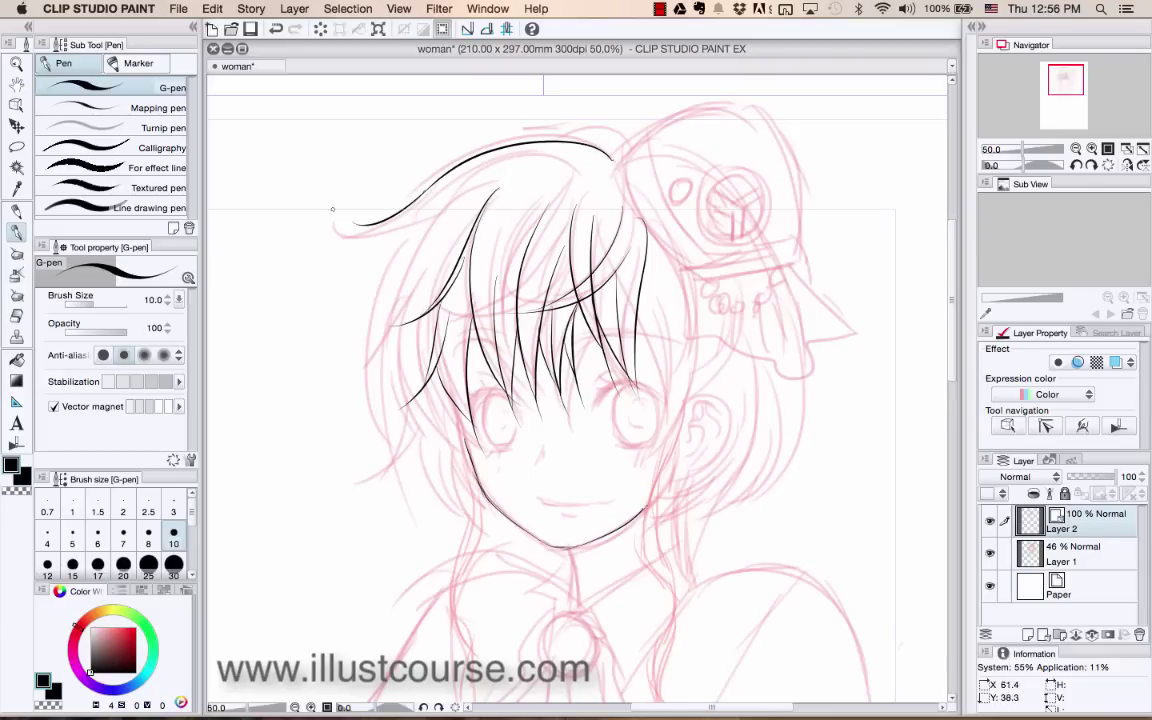
- Ink the underside of the upper left hair flick so that it tapers to a point with the crown outline
left_click_drag(445, 198, 333, 224)
key("super+z")
left_click_drag(420, 195, 330, 226)
key("super+z")
left_click_drag(400, 190, 346, 214)
key("super+z")
left_click_drag(400, 176, 316, 205)
key("super+z")
left_click_drag(436, 190, 365, 220)
left_click_drag(453, 175, 393, 270)
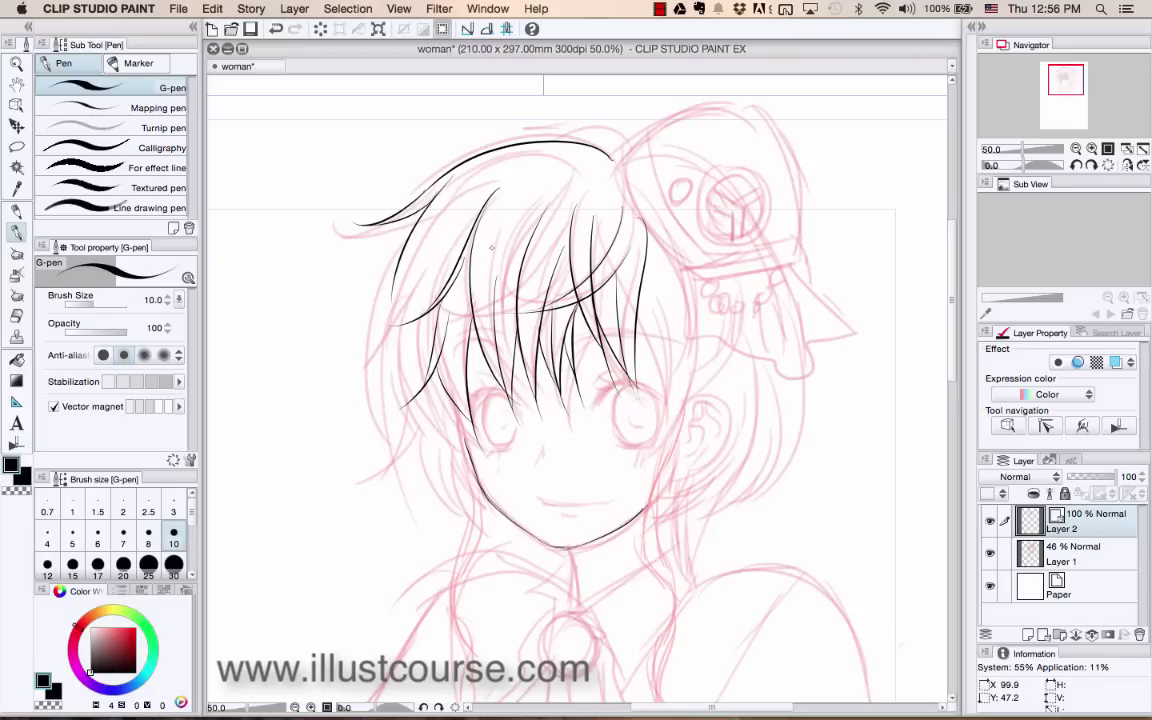
key("super+z")
key("super+y")
key("super+z")
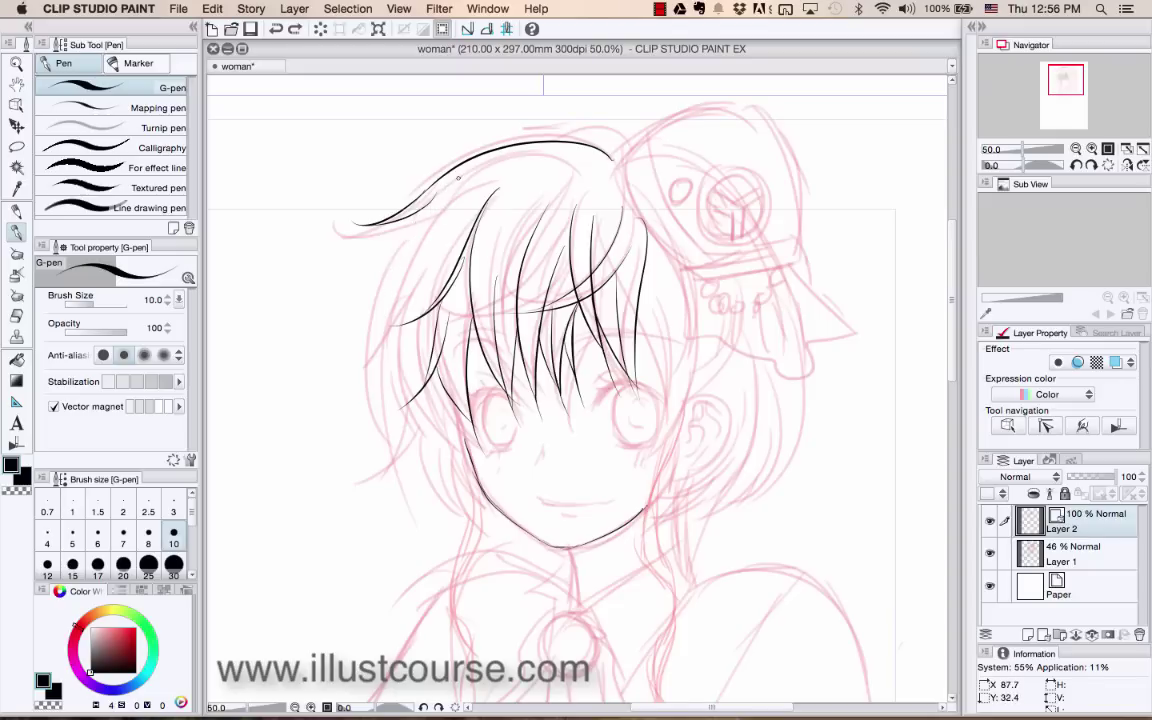
left_click_drag(458, 178, 384, 300)
left_click_drag(456, 176, 387, 262)
key("super+z")
key("super+z")
- Ink the outer left hair edge with a second outward flick below the first, plus long strands descending from it to a point
left_click_drag(448, 180, 377, 311)
key("super+z")
key("super+y")
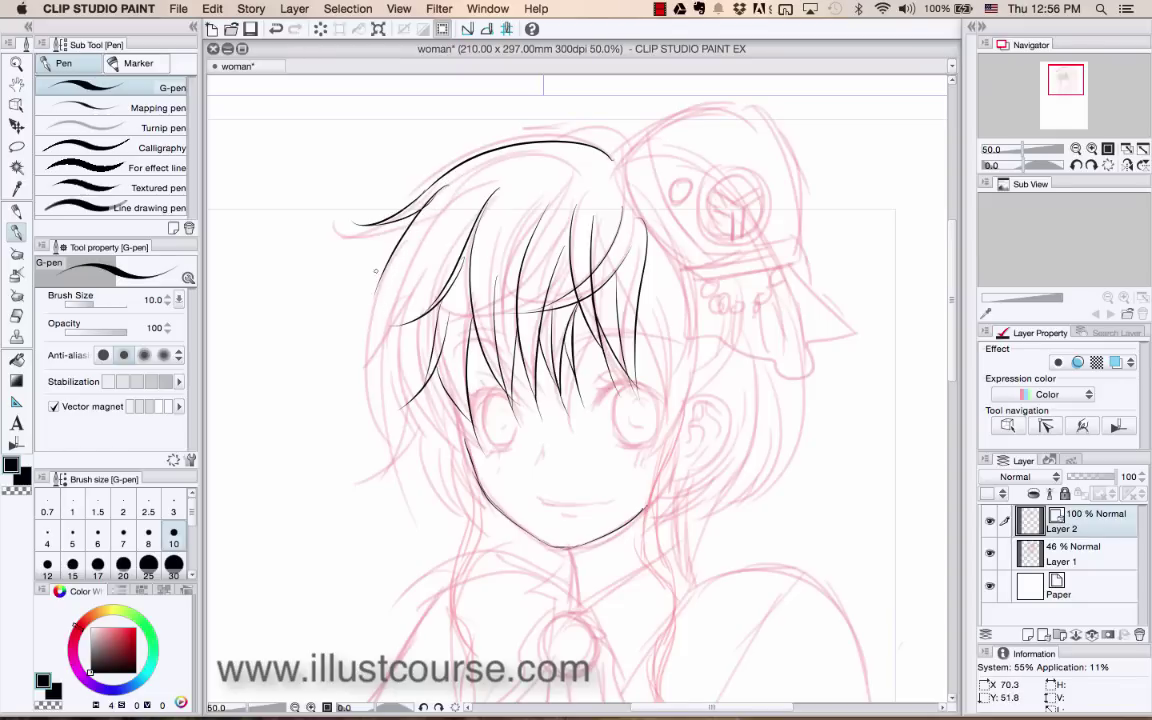
key("super+z")
key("super+y")
key("super+z")
mouse_move(398, 245)
left_mouse_down()
mouse_move(356, 287)
mouse_move(407, 240)
mouse_move(363, 288)
mouse_move(357, 256)
mouse_move(392, 273)
mouse_move(375, 358)
left_mouse_up()
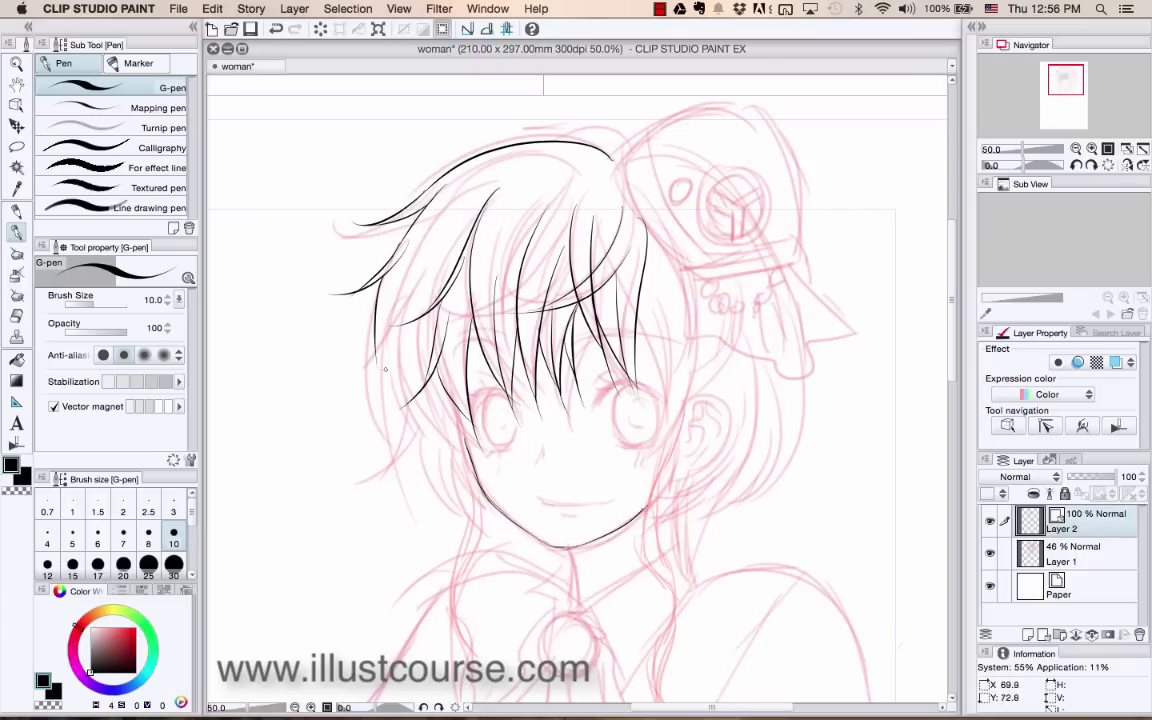
left_click_drag(432, 241, 385, 400)
mouse_move(406, 262)
left_mouse_down()
mouse_move(389, 287)
mouse_move(382, 408)
left_mouse_up()
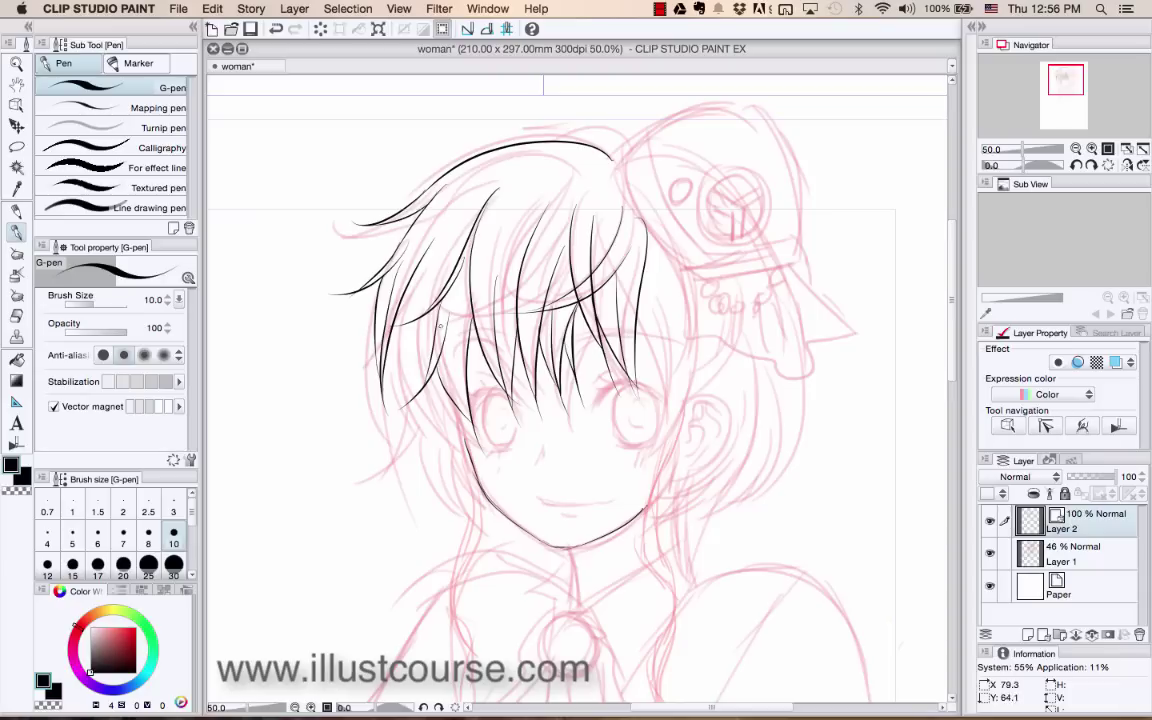
- Ink short overlapping strand tips at the lower end of the left side hair, between its outer edge and the cheek
left_click_drag(398, 334, 394, 420)
left_click_drag(407, 348, 382, 426)
key("super+z")
left_click_drag(403, 349, 380, 445)
key("super+z")
left_click_drag(402, 352, 380, 433)
key("super+z")
mouse_move(401, 360)
left_mouse_down()
mouse_move(388, 403)
mouse_move(394, 389)
mouse_move(428, 434)
left_mouse_up()
key("super+z")
left_click_drag(396, 391, 430, 432)
mouse_move(401, 343)
left_mouse_down()
mouse_move(412, 397)
mouse_move(380, 405)
left_mouse_up()
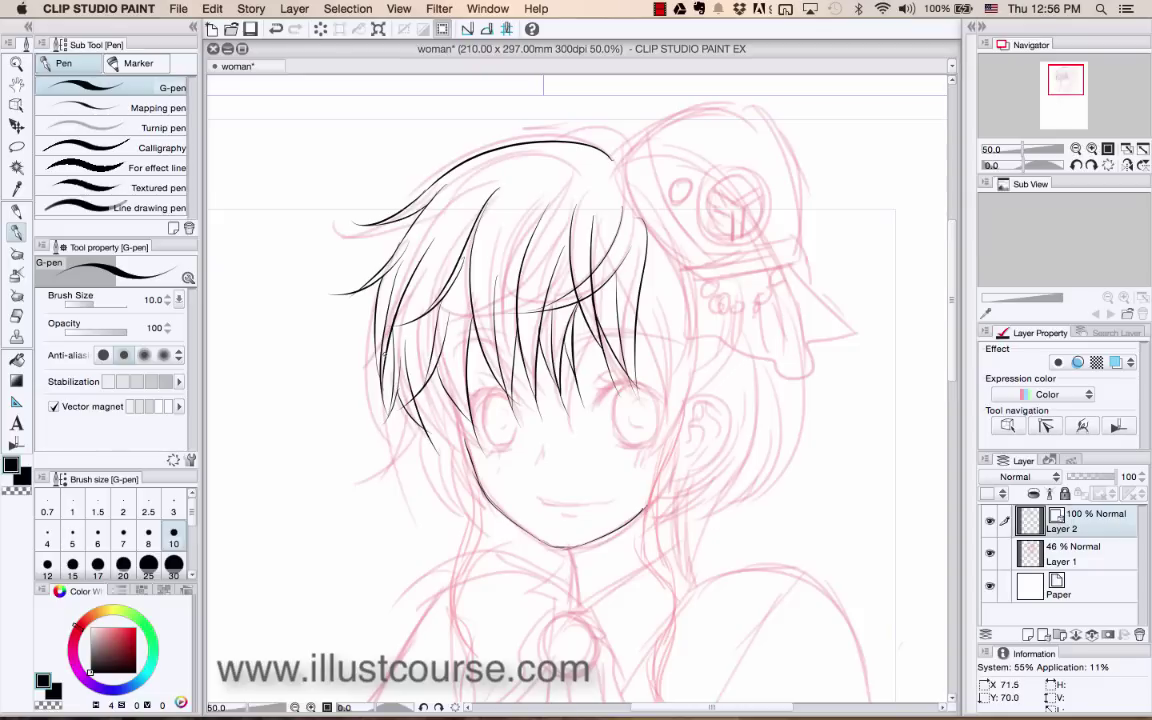
mouse_move(386, 355)
left_mouse_down()
mouse_move(408, 398)
mouse_move(394, 374)
mouse_move(480, 441)
left_mouse_up()
key("super+z")
- Ink the parting strands curving from the base of the hat to join the long central fringe strand
left_click_drag(608, 168, 525, 239)
left_click_drag(609, 176, 525, 237)
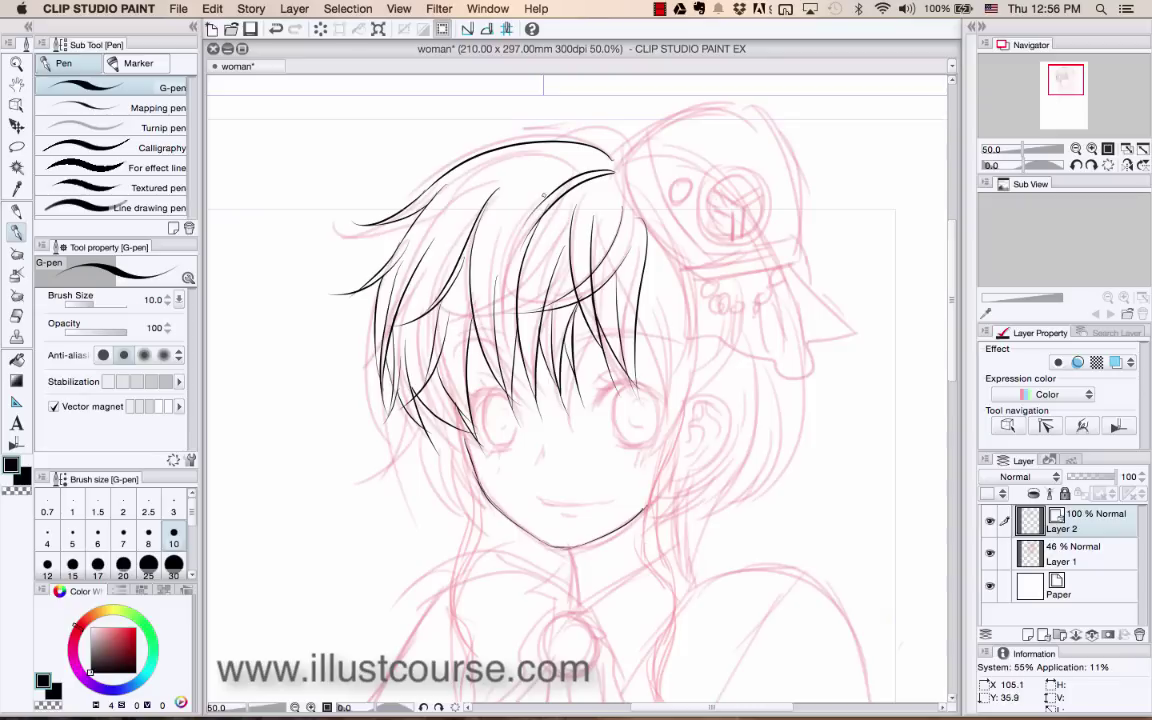
key("super+z")
left_click_drag(610, 172, 530, 240)
key("super+z")
left_click_drag(611, 172, 558, 198)
- Ink parallel strands beside the parting, sweeping from near the hat down toward the left part of the fringe
left_click_drag(603, 158, 536, 203)
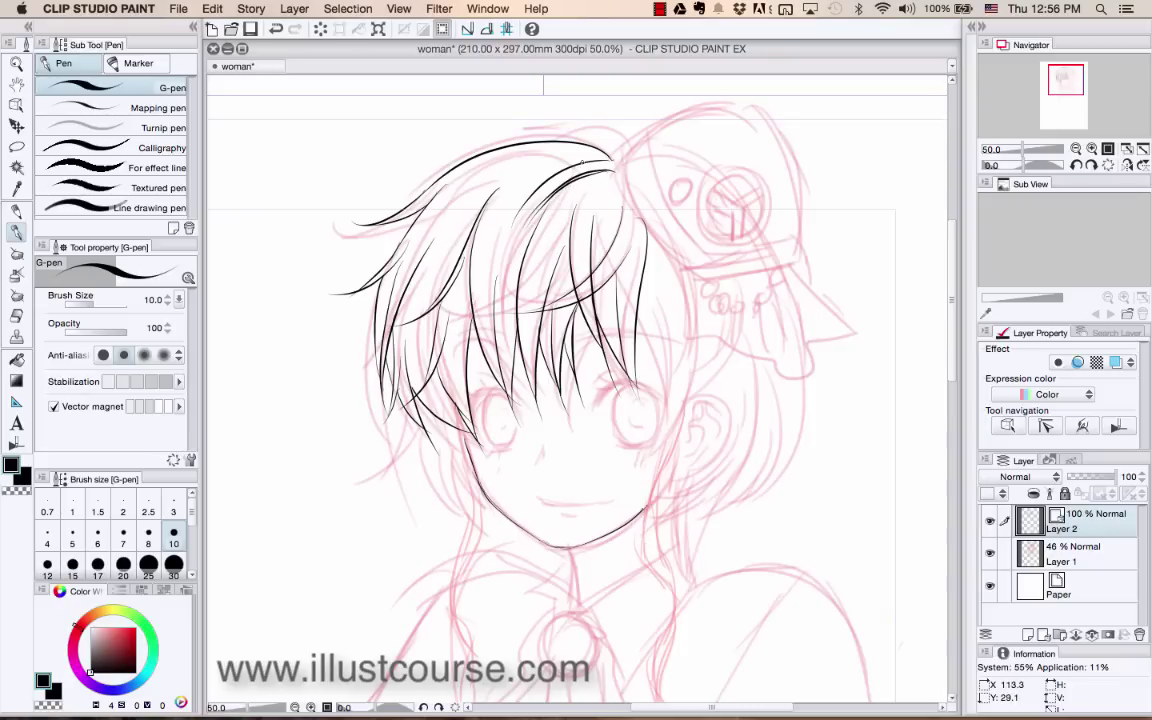
mouse_move(582, 161)
left_mouse_down()
mouse_move(536, 197)
mouse_move(518, 236)
left_mouse_up()
left_click_drag(540, 177, 497, 283)
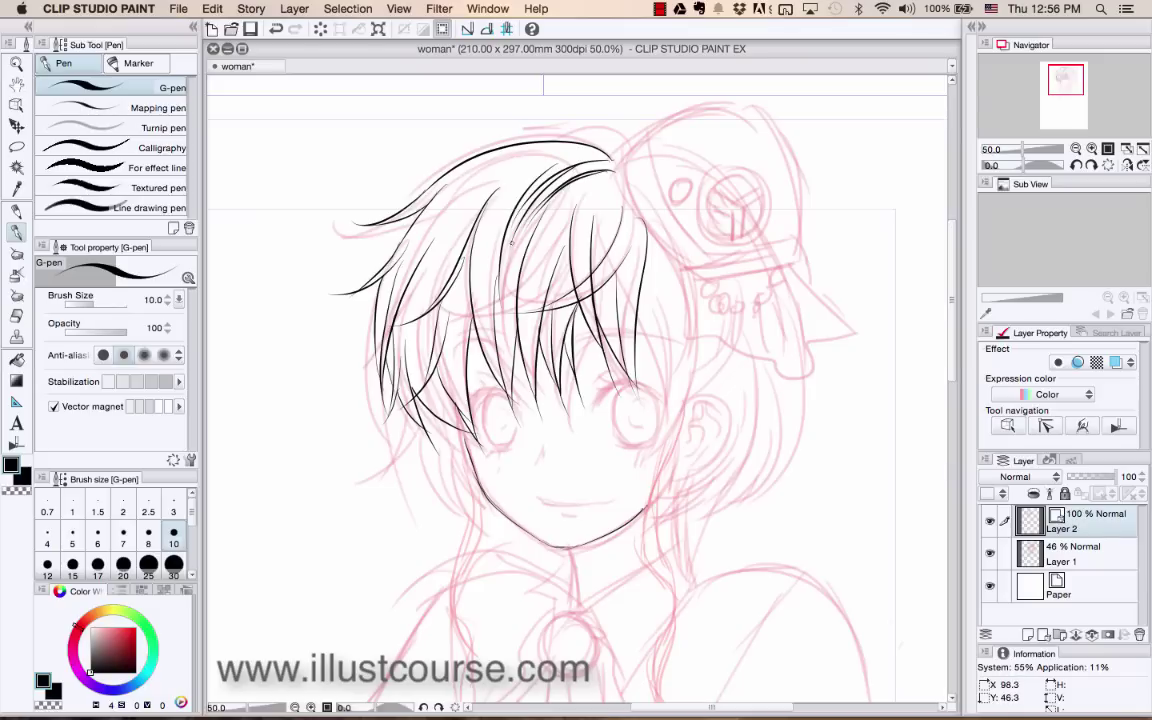
mouse_move(392, 648)
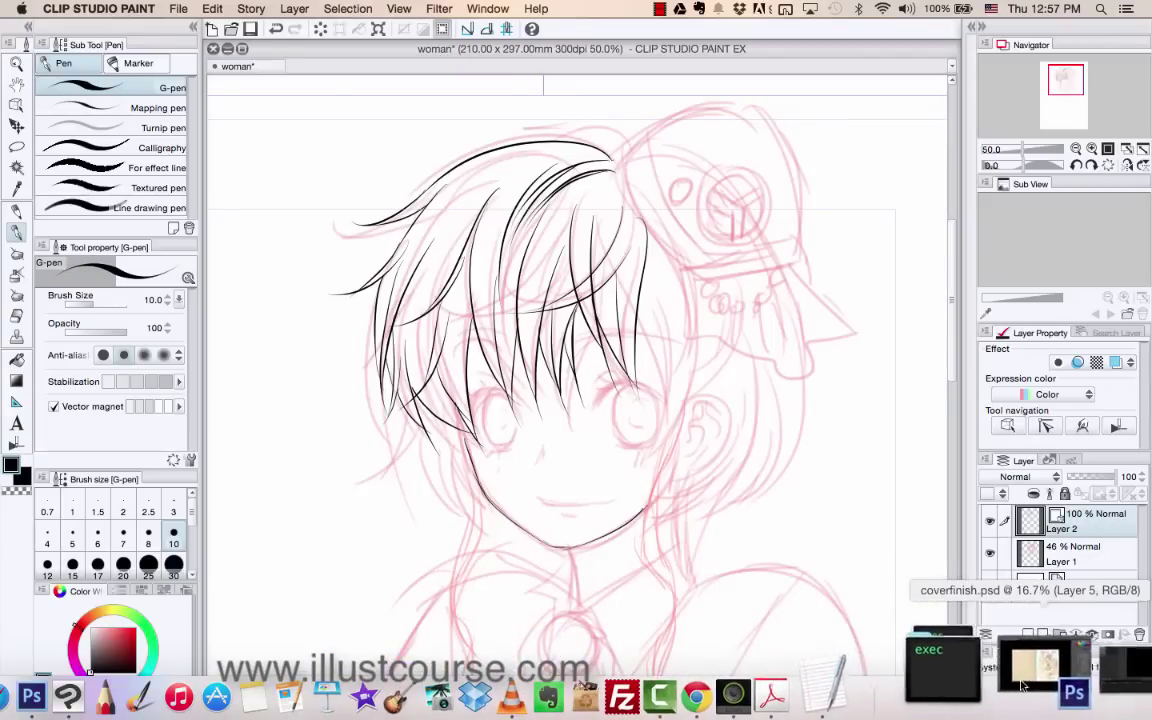
left_click(1062, 686)
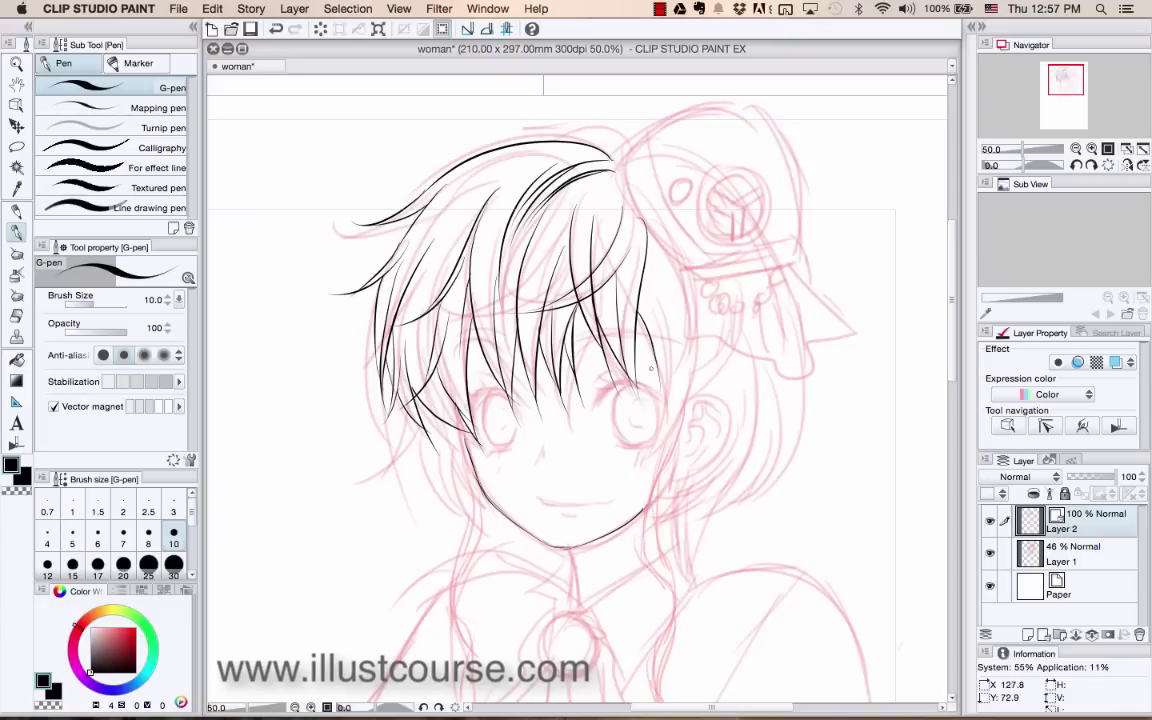
- Ink the tapering hair strands at the outer side of the right eye, in front of the ear
left_click_drag(656, 314, 660, 441)
left_click_drag(701, 366, 648, 461)
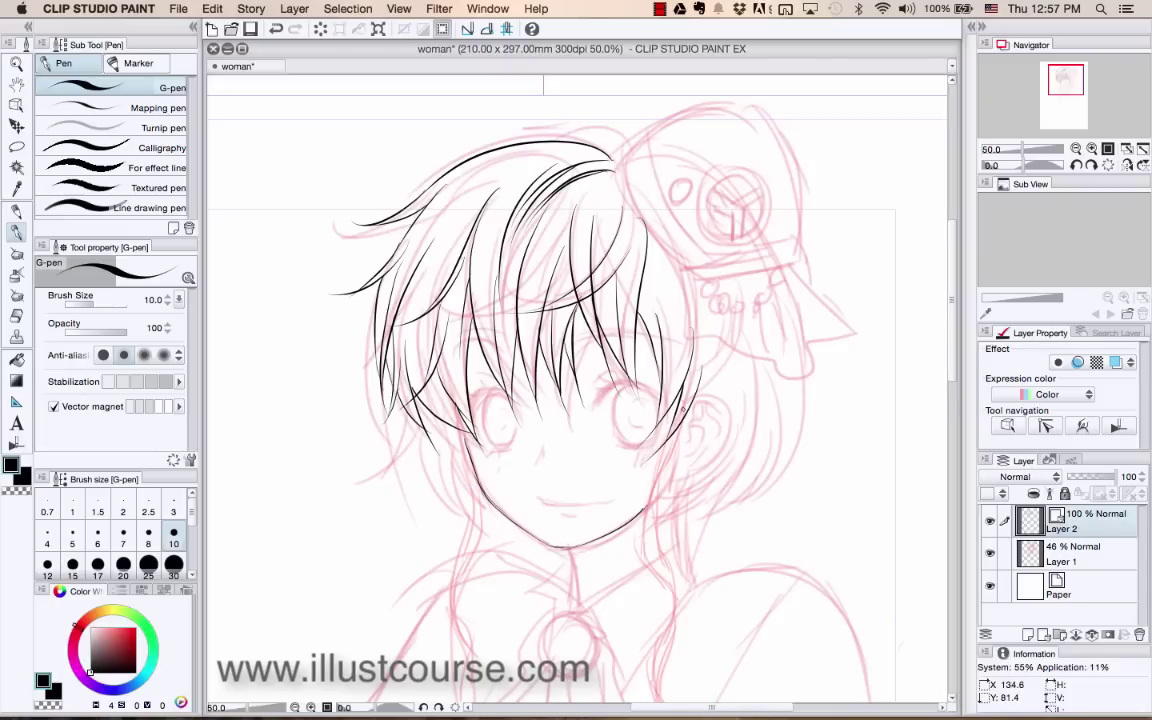
mouse_move(700, 392)
left_mouse_down()
mouse_move(727, 414)
mouse_move(720, 444)
mouse_move(668, 478)
left_mouse_up()
key("super+z")
- Ink the upper part of the wavy lock hanging in front of the right ear, curving down past the jaw
scroll(935, 256, "down", 5)
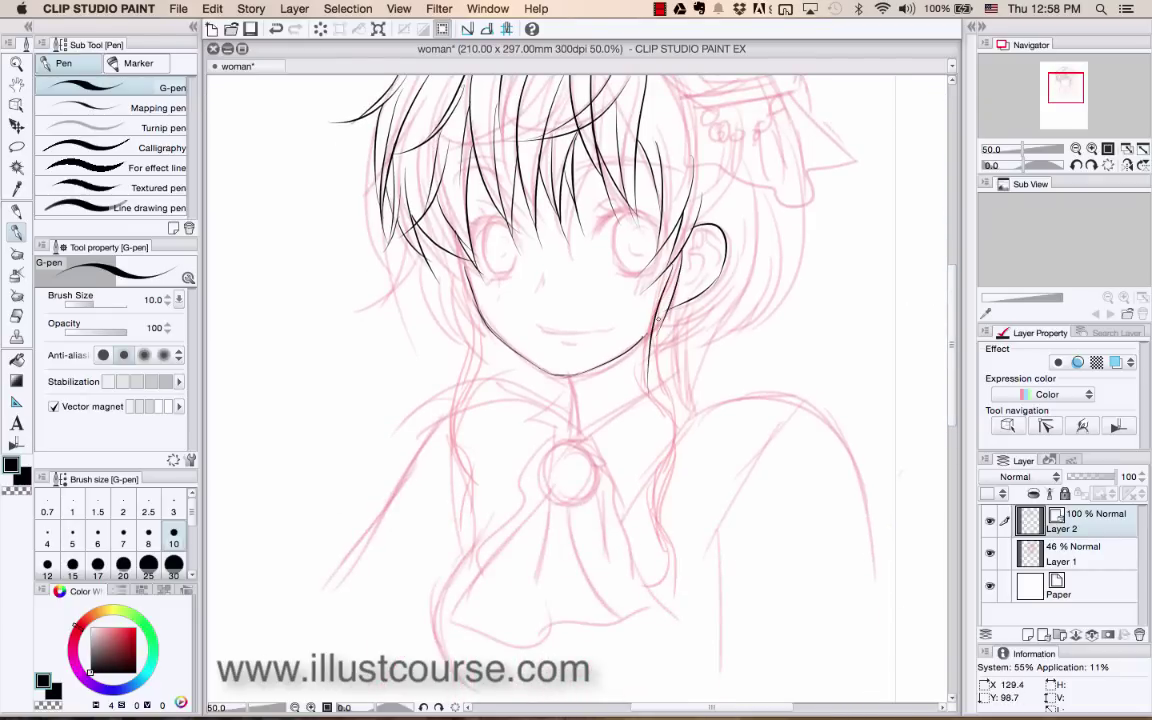
mouse_move(666, 279)
left_mouse_down()
mouse_move(645, 347)
mouse_move(660, 412)
left_mouse_up()
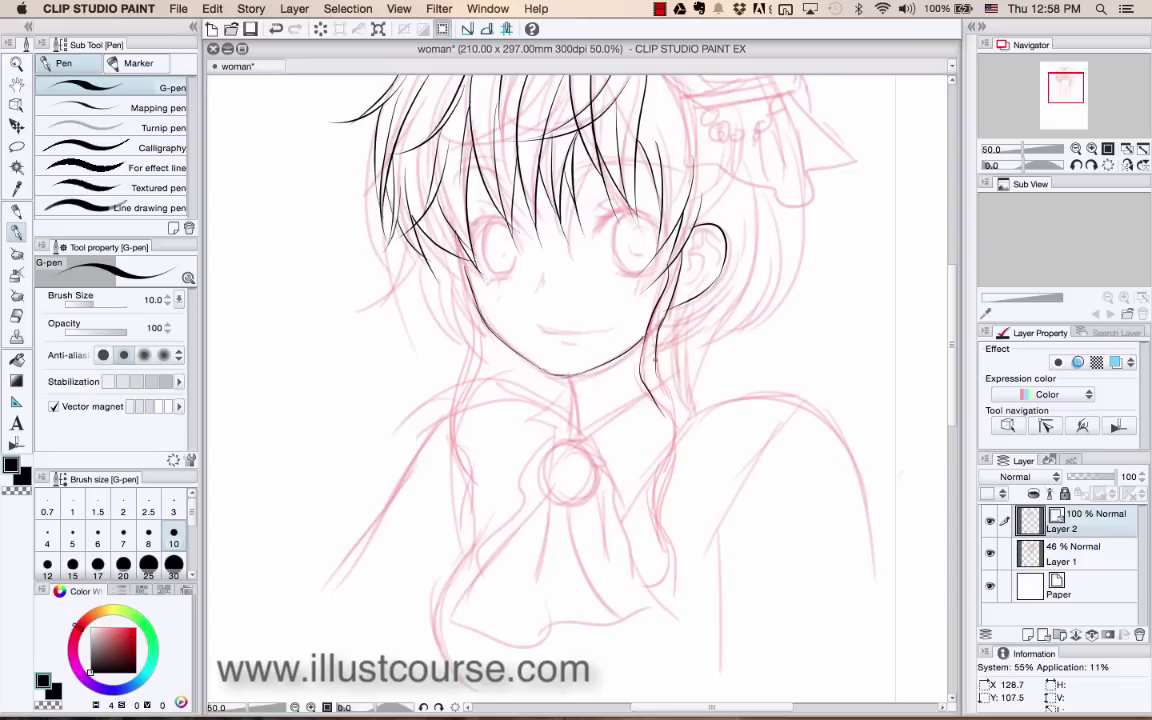
mouse_move(654, 358)
left_mouse_down()
mouse_move(684, 432)
mouse_move(677, 463)
left_mouse_up()
mouse_move(662, 406)
left_mouse_down()
mouse_move(676, 465)
mouse_move(656, 498)
left_mouse_up()
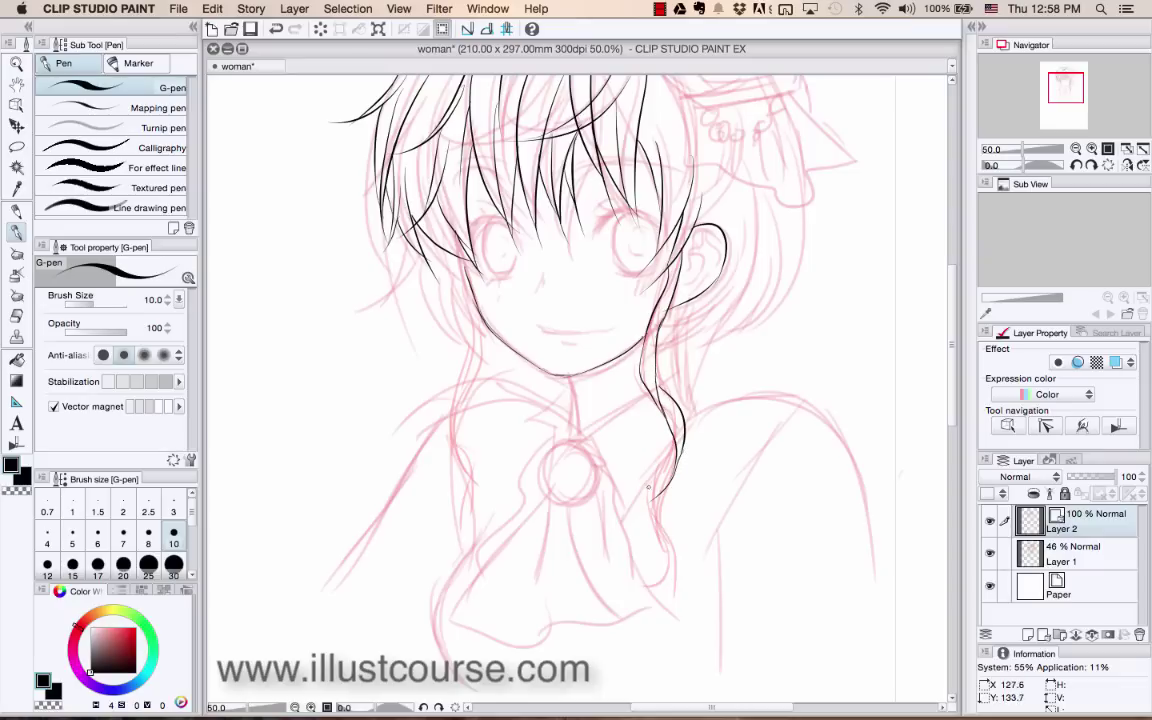
- Ink the lower curl of the right side lock, tapering it to a point beside the cravat
mouse_move(675, 454)
left_mouse_down()
mouse_move(648, 504)
mouse_move(655, 548)
left_mouse_up()
left_click_drag(666, 489, 668, 596)
key("super+z")
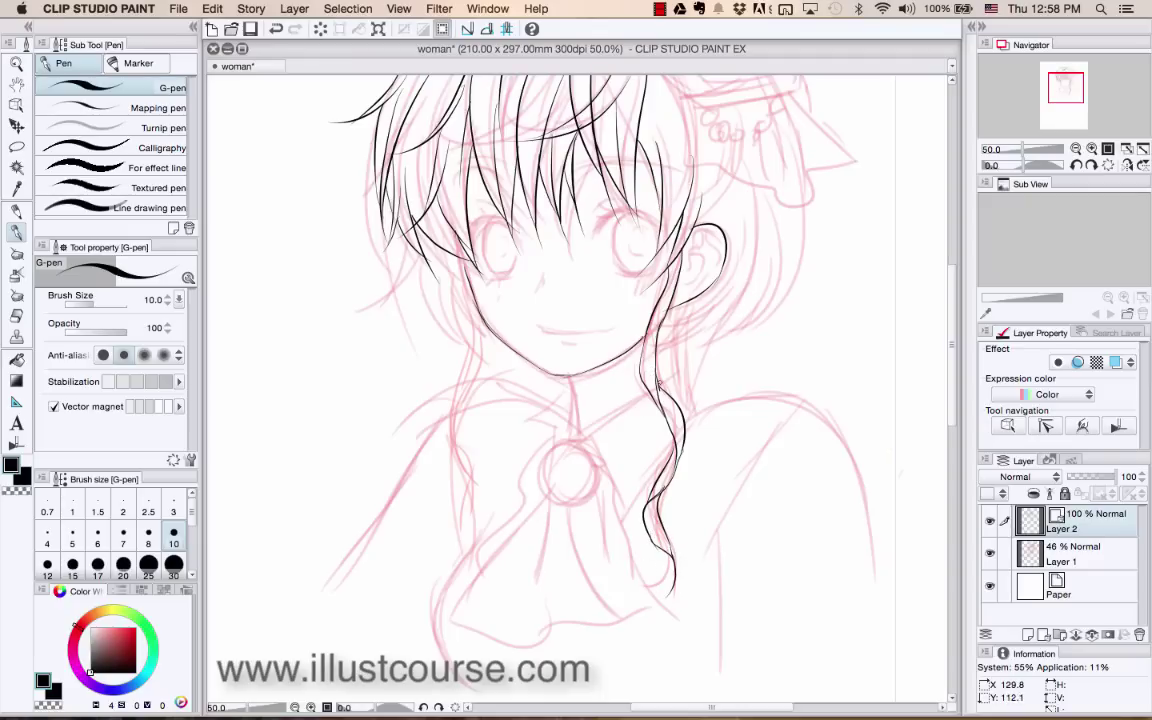
key("super+z")
left_click_drag(659, 389, 655, 370)
left_click_drag(669, 548, 673, 606)
key("super+z")
mouse_move(668, 549)
left_mouse_down()
mouse_move(671, 589)
mouse_move(675, 567)
mouse_move(675, 577)
left_mouse_up()
key("super+z")
- Try to erase the crossing strands in the middle of the fringe with the Hard eraser
left_click_drag(947, 270, 954, 222)
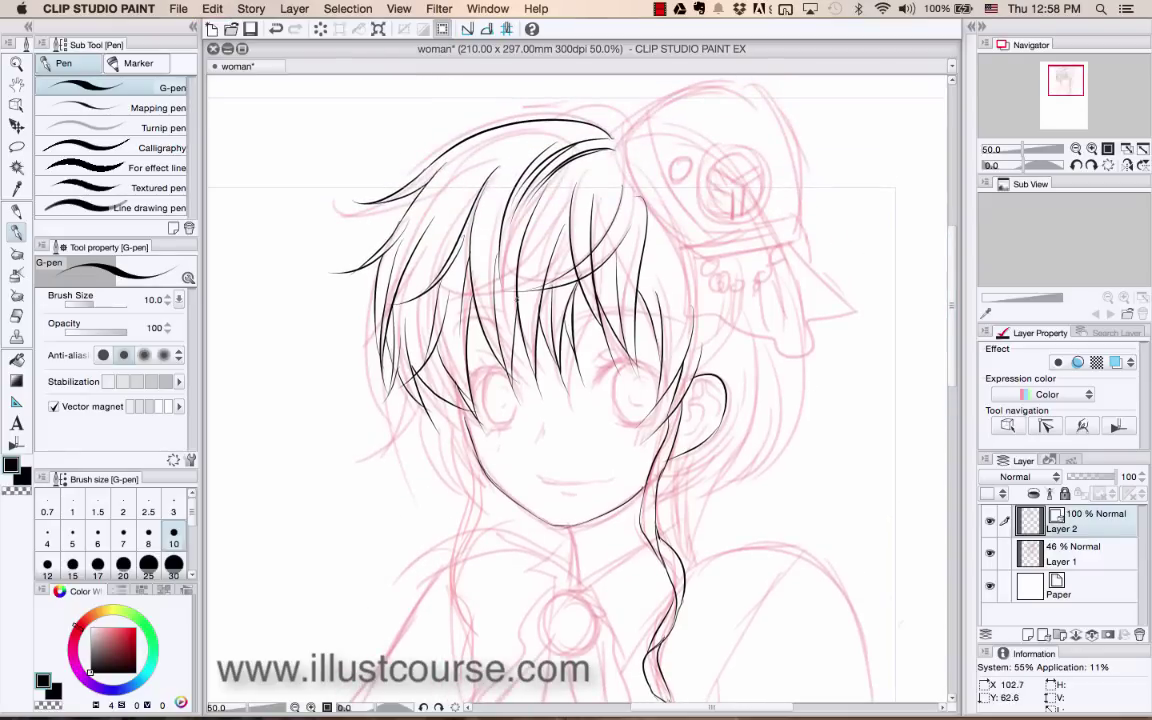
left_click(17, 315)
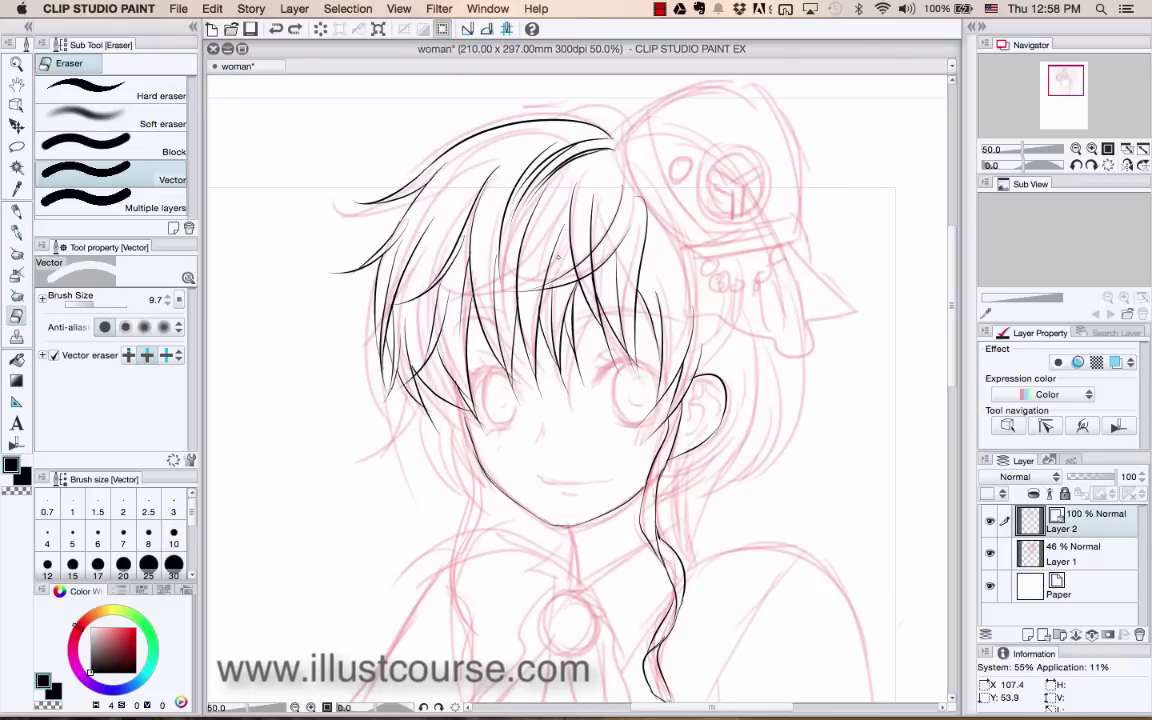
left_click(137, 149)
left_click(155, 98)
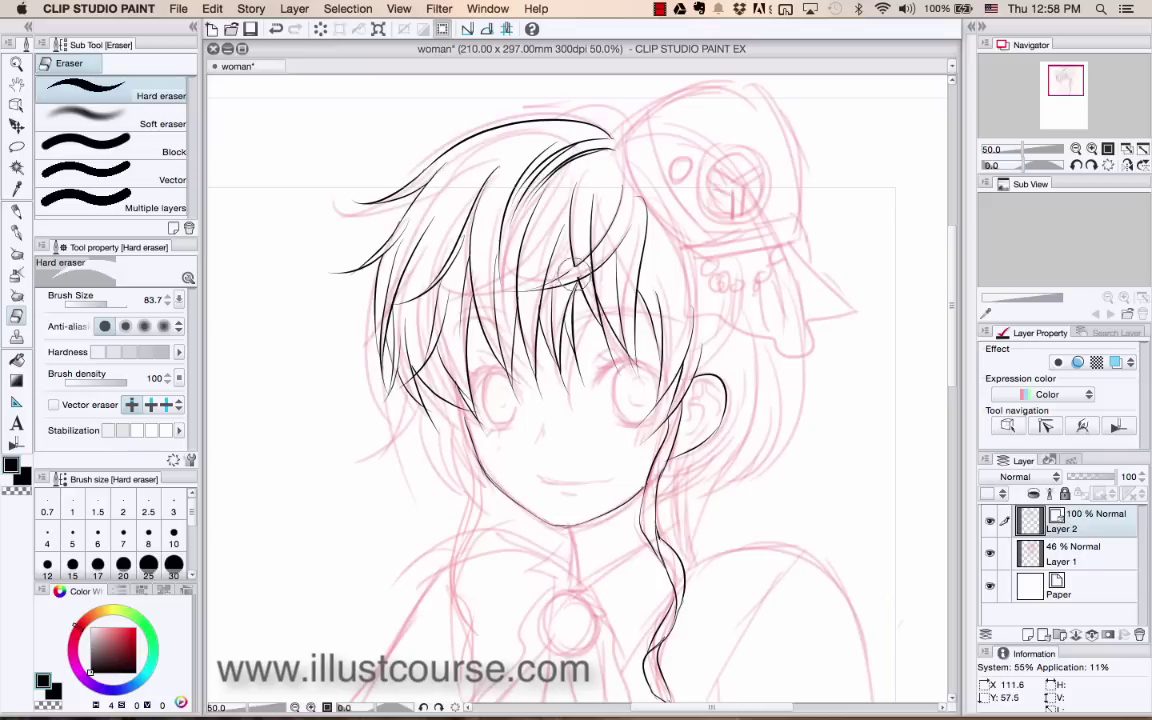
key("super+z")
left_click(579, 274)
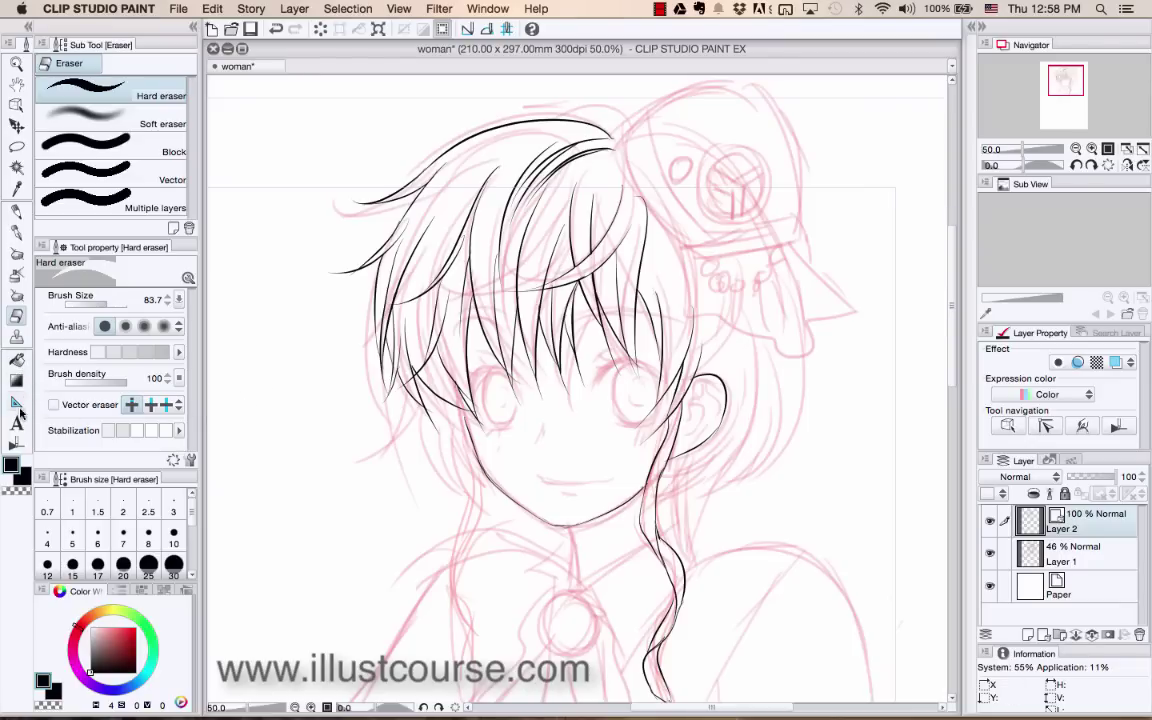
left_click(17, 337)
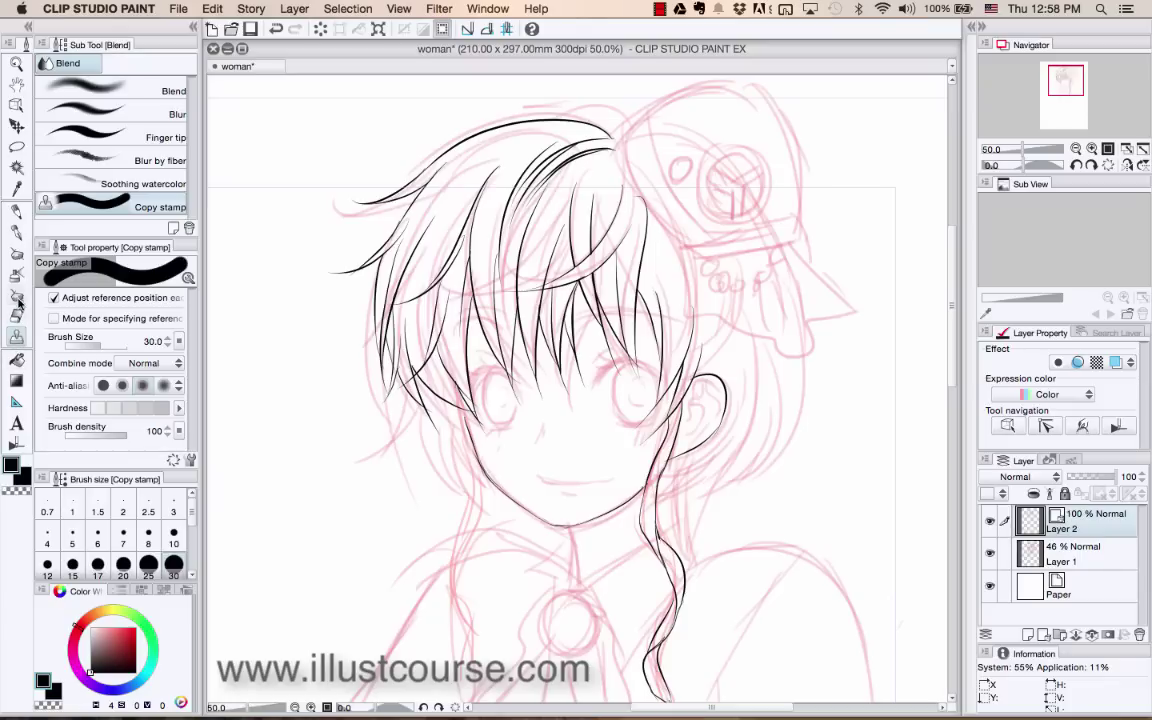
left_click(16, 298)
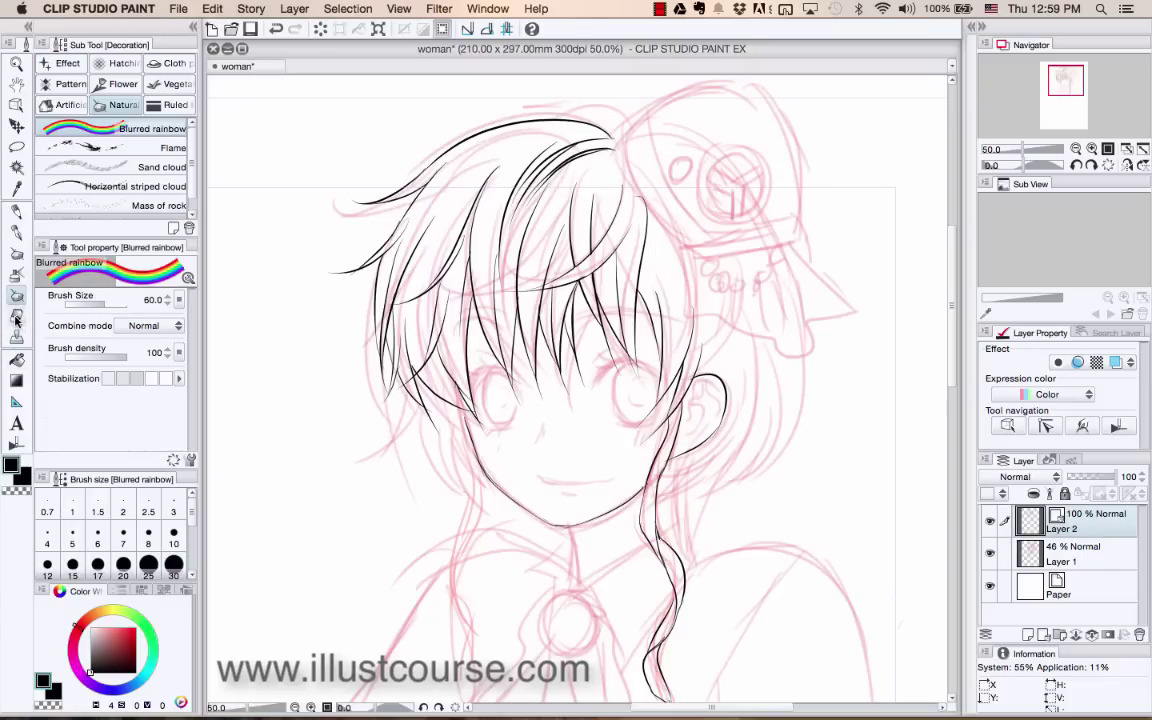
left_click(16, 315)
left_click(16, 338)
left_click(16, 358)
left_click(16, 380)
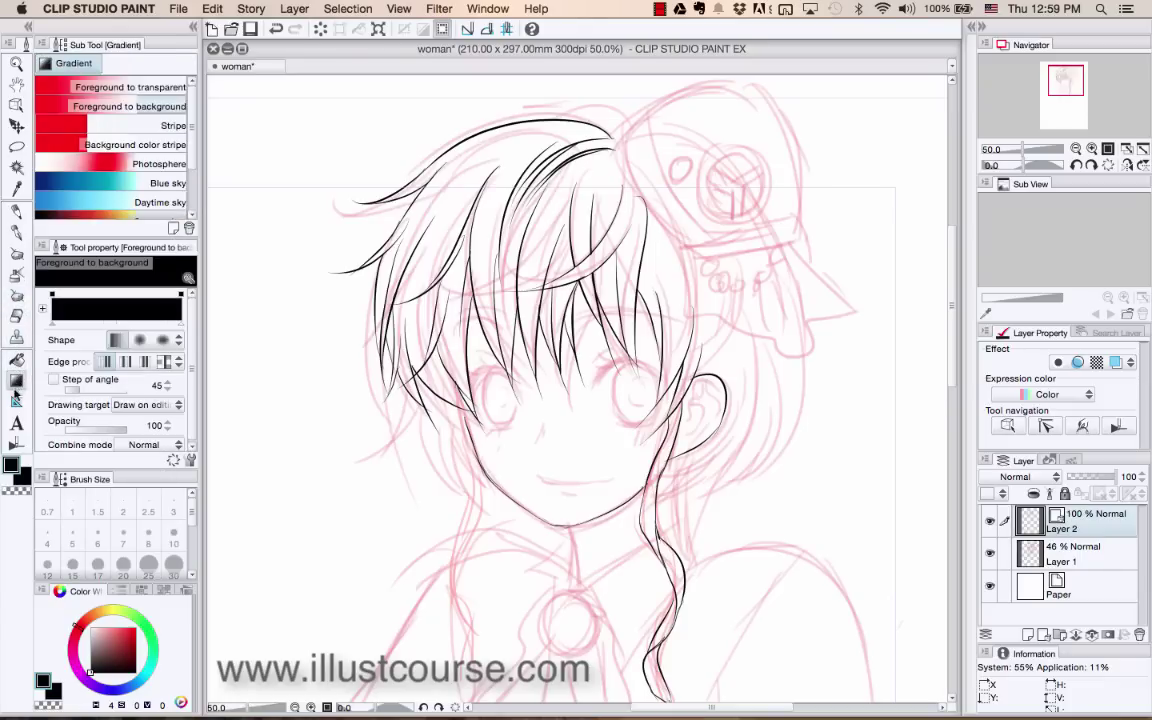
- Thicken the line of the right side lock beside the cheek using Correct line width with Scale up width at 1.30
left_click(14, 443)
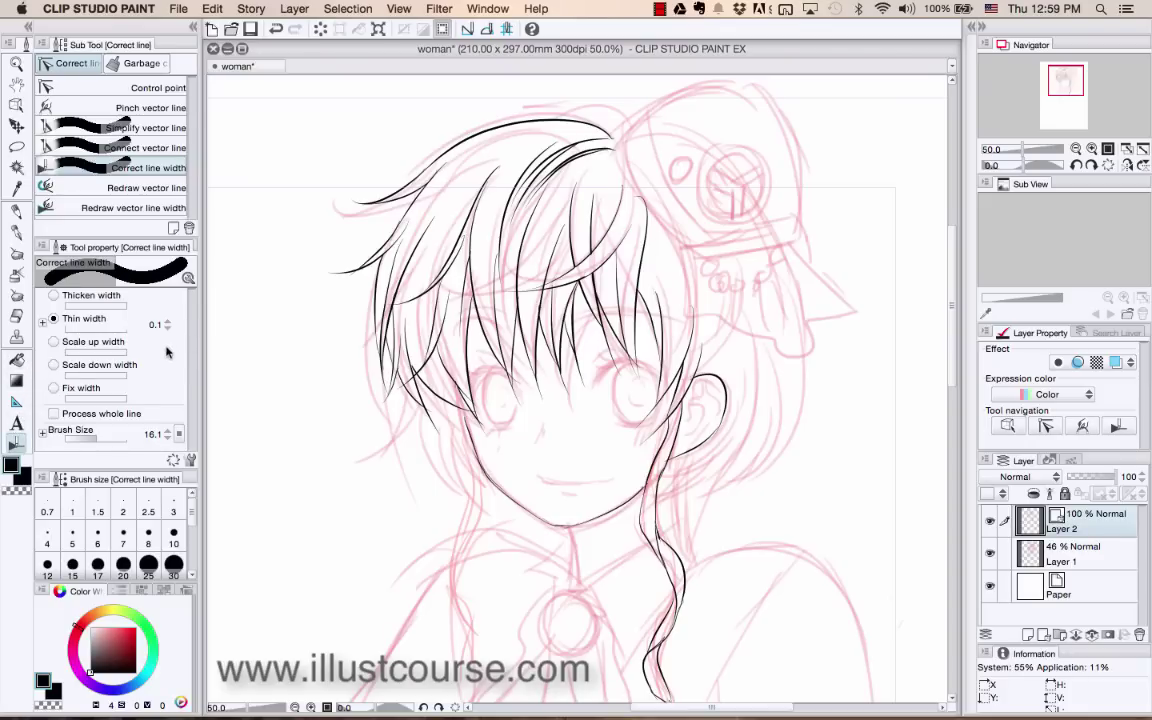
scroll(957, 318, "down", 3)
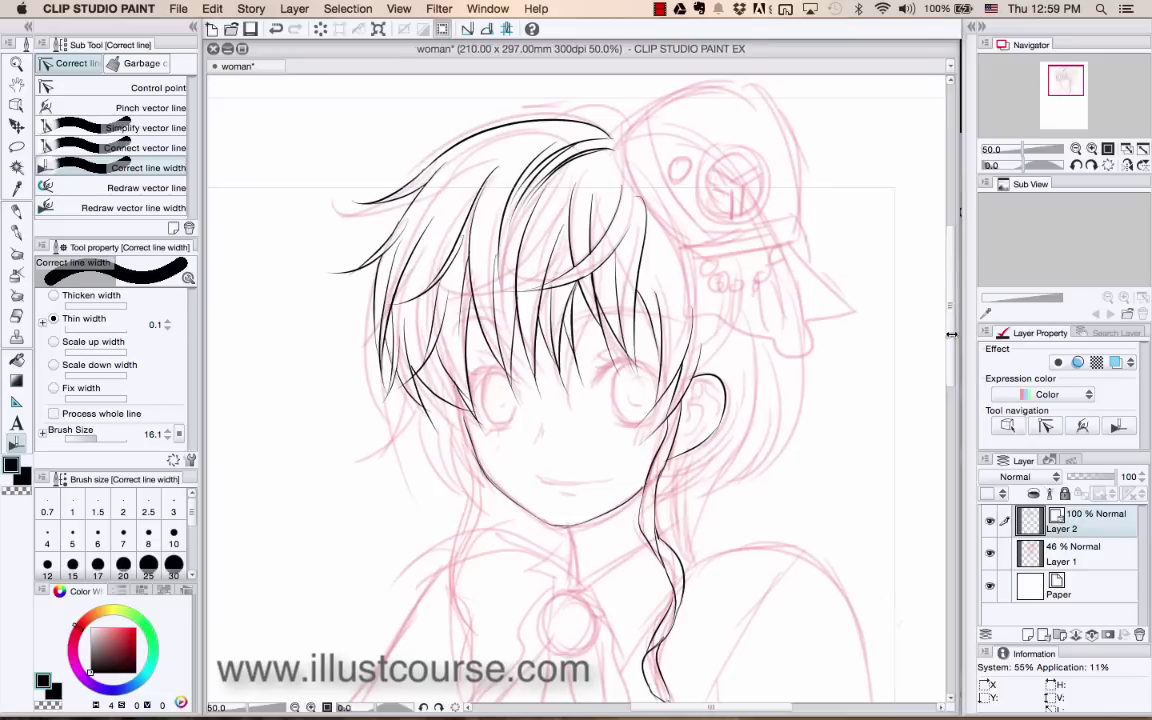
scroll(951, 329, "down", 3)
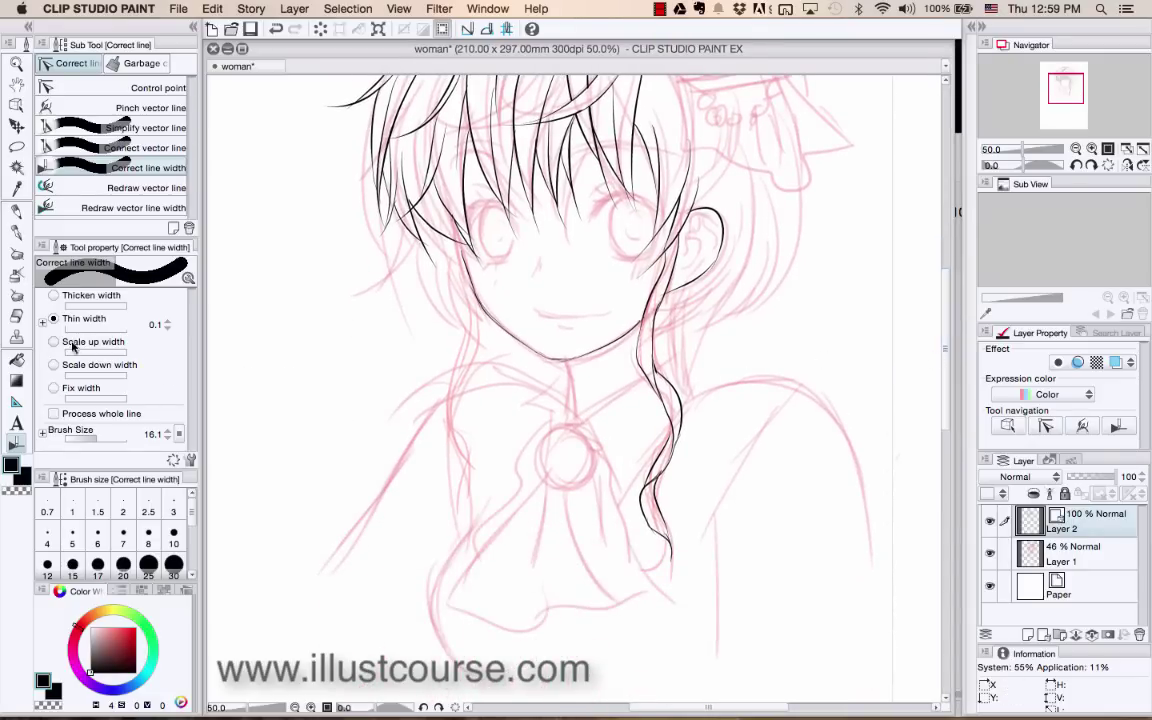
left_click(54, 413)
left_click(54, 414)
left_click(54, 365)
left_click(54, 342)
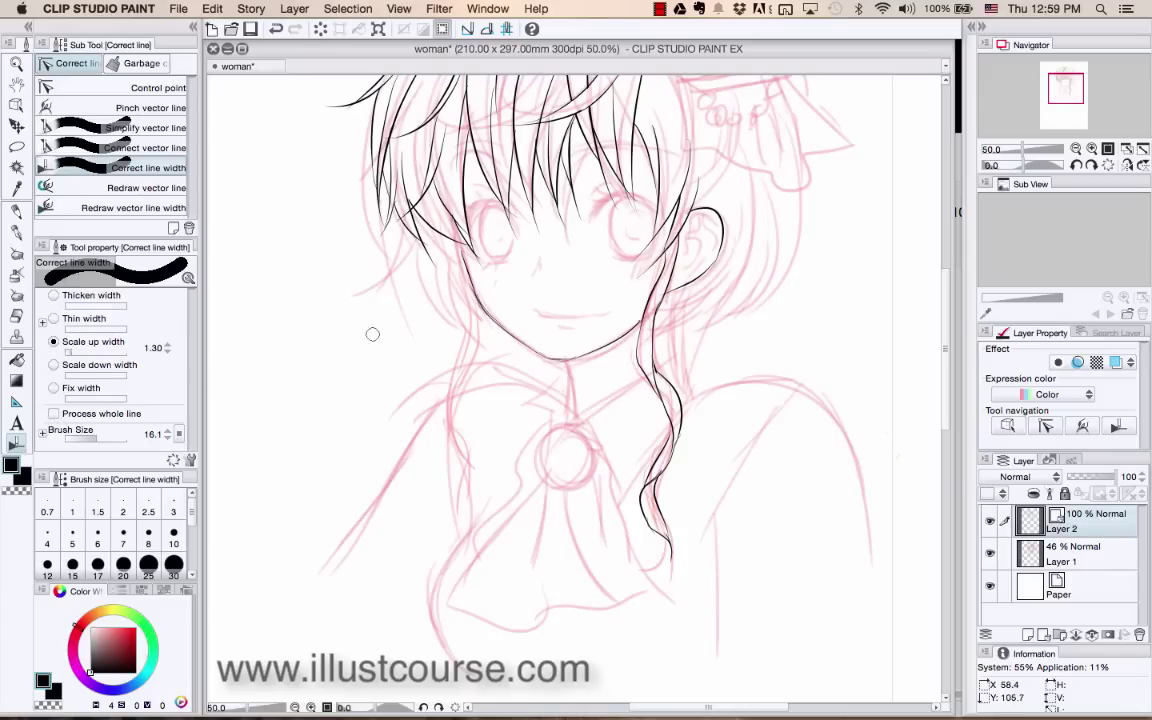
mouse_move(665, 296)
left_mouse_down()
mouse_move(638, 342)
mouse_move(644, 292)
left_mouse_up()
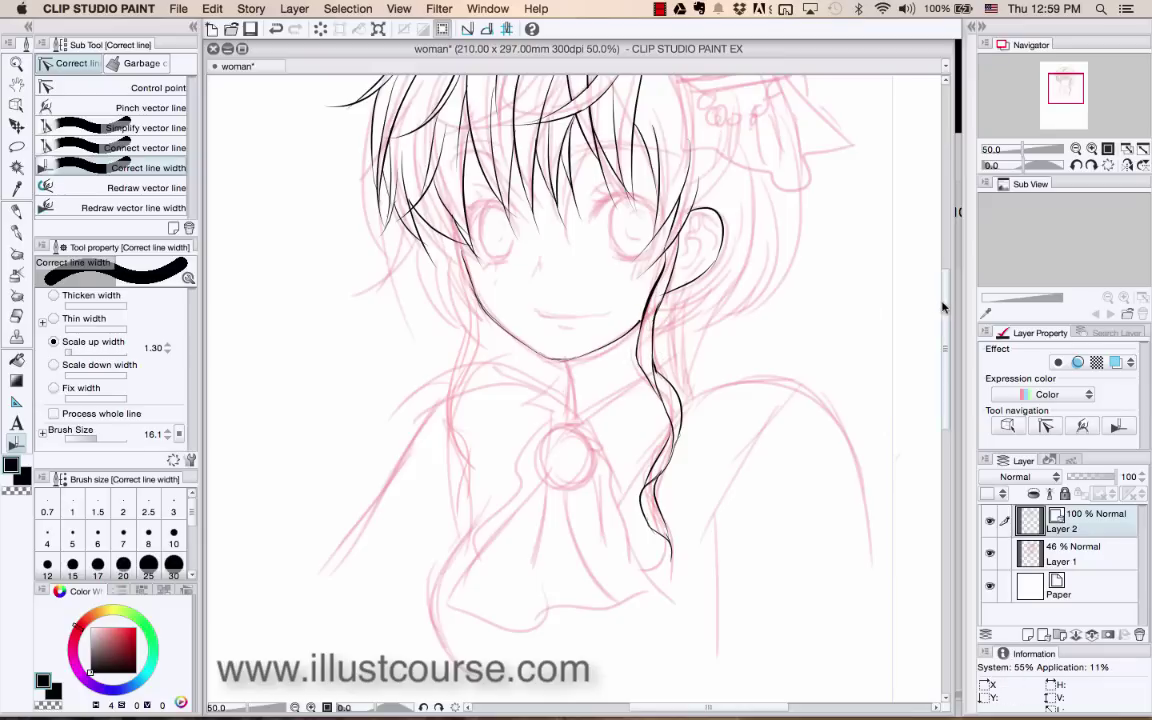
- Thicken strands in the left part of the fringe with Scale up width, and try the same on the crown outline
scroll(845, 280, "up", 5)
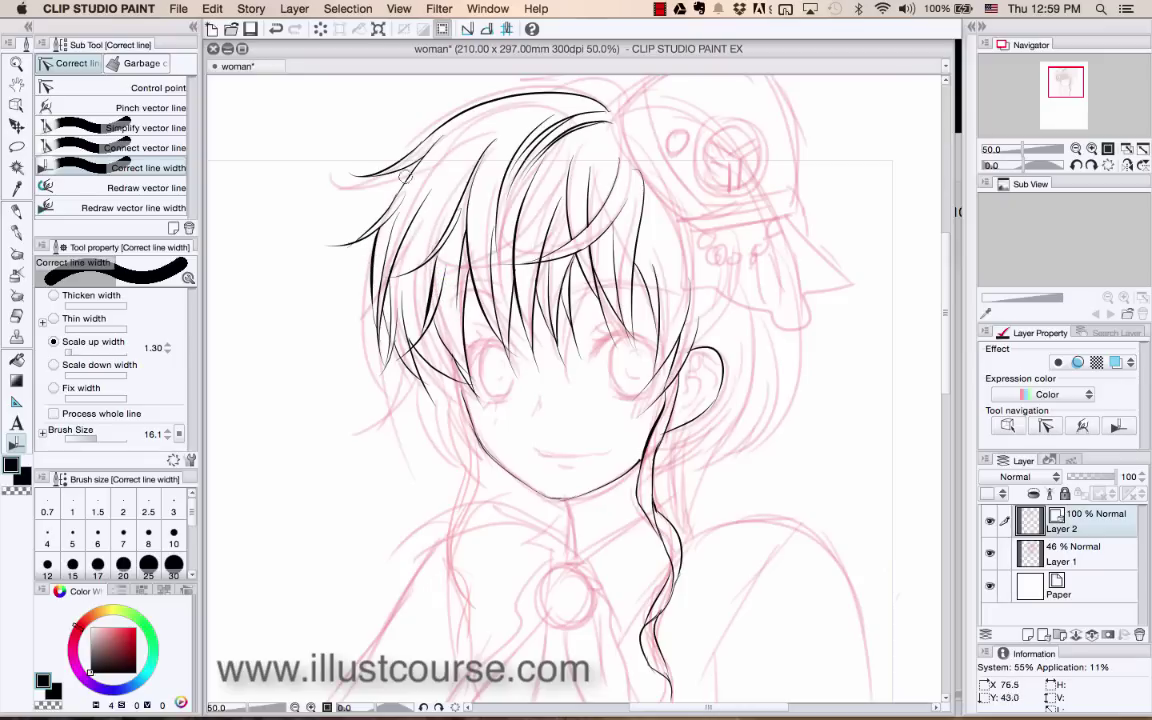
left_click_drag(478, 112, 433, 142)
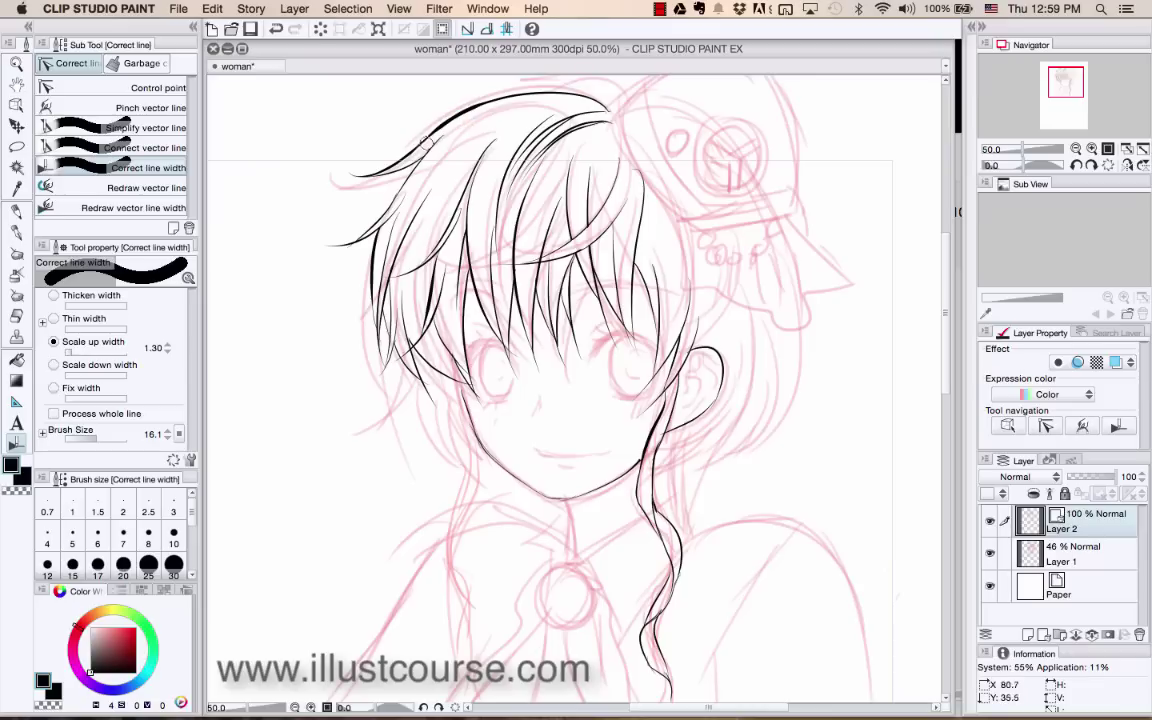
key("super+z")
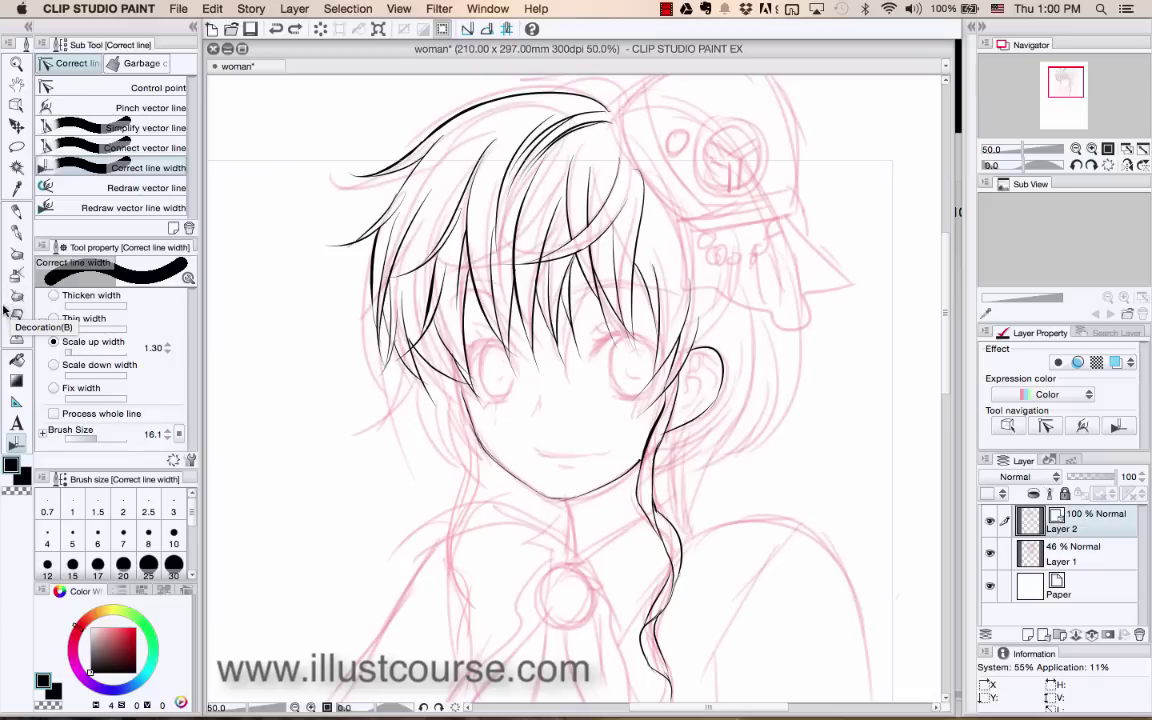
- Ink short tapering strands with the G-pen below the left side hair, next to the cheek
left_click(16, 229)
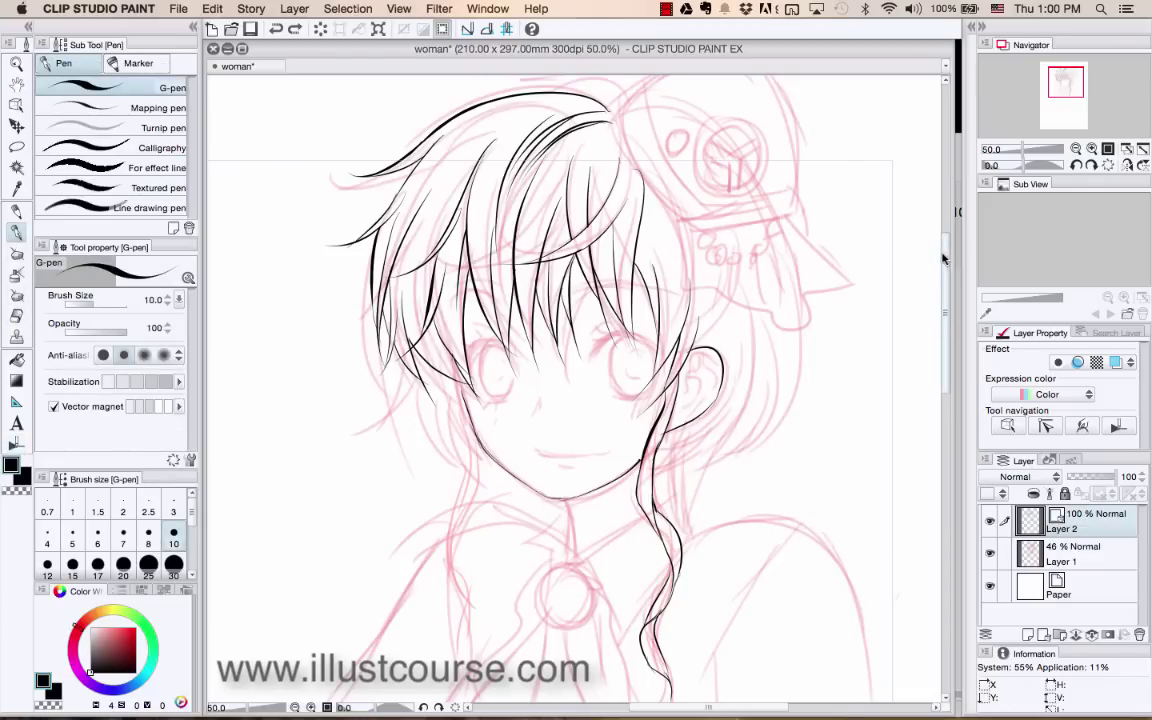
scroll(938, 257, "down", 3)
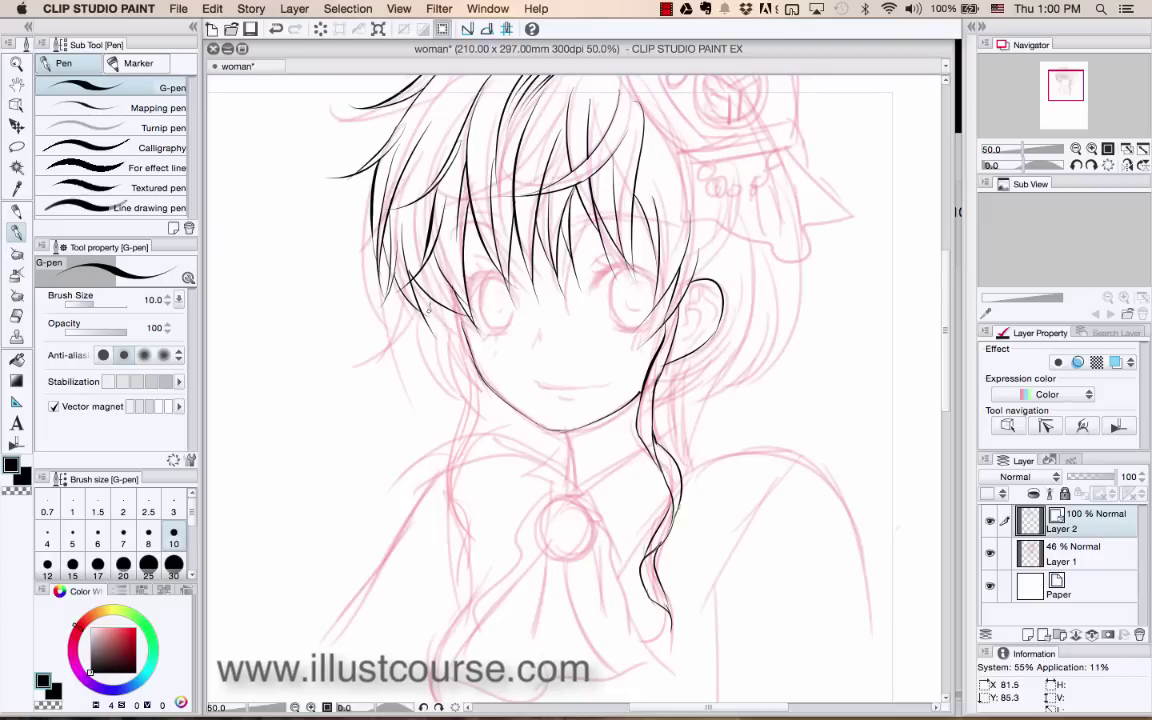
key("ctrl+z")
left_click_drag(440, 303, 446, 383)
left_click_drag(443, 307, 455, 411)
key("super+z")
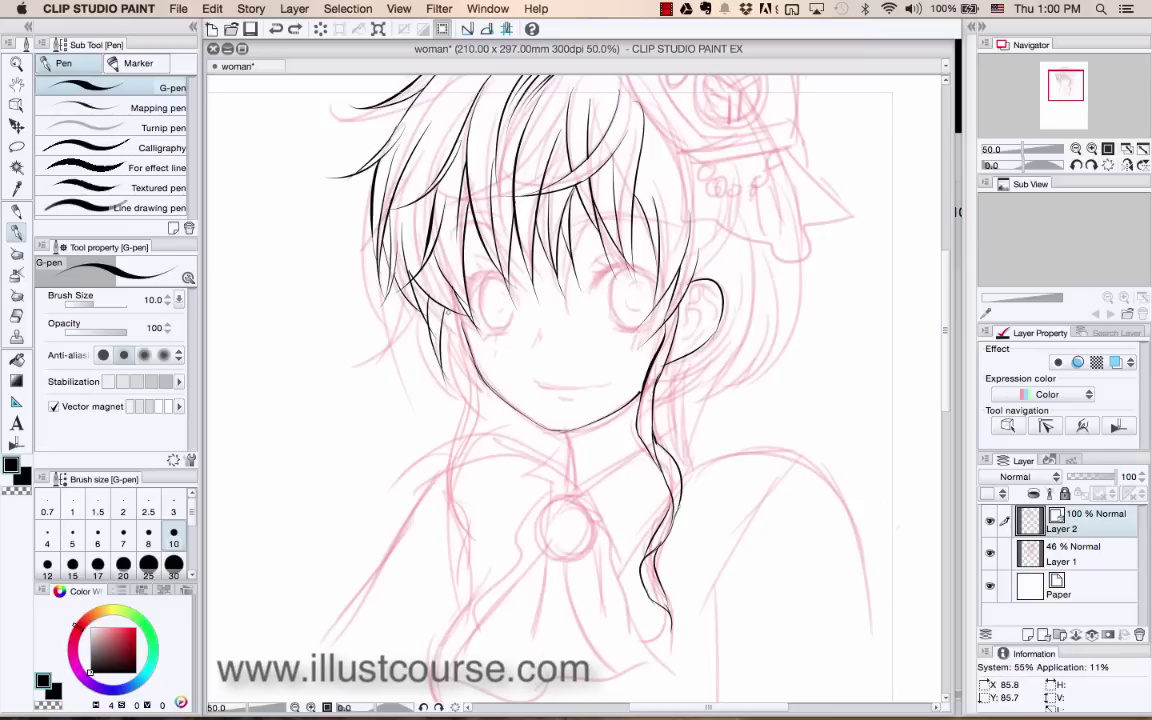
mouse_move(443, 310)
left_mouse_down()
mouse_move(461, 388)
mouse_move(447, 423)
left_mouse_up()
key("super+z")
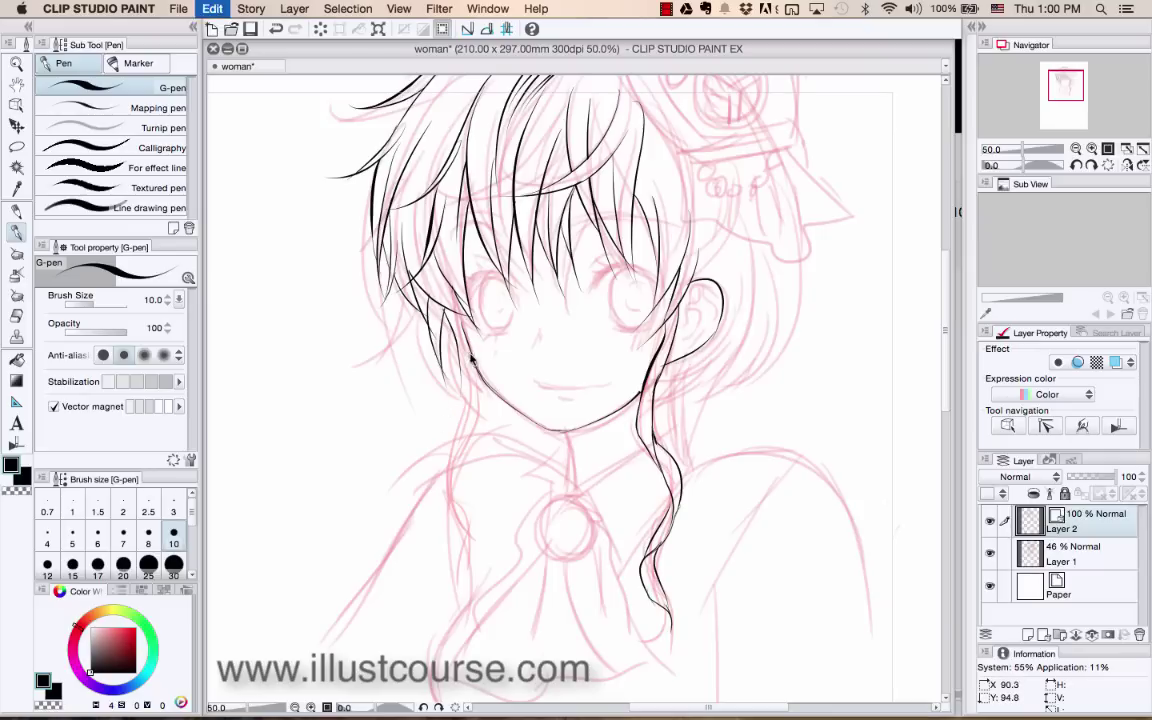
- Ink the long wavy lock on the left side of the face, flowing from the cheek down past the collar
mouse_move(464, 344)
left_mouse_down()
mouse_move(449, 416)
mouse_move(460, 440)
left_mouse_up()
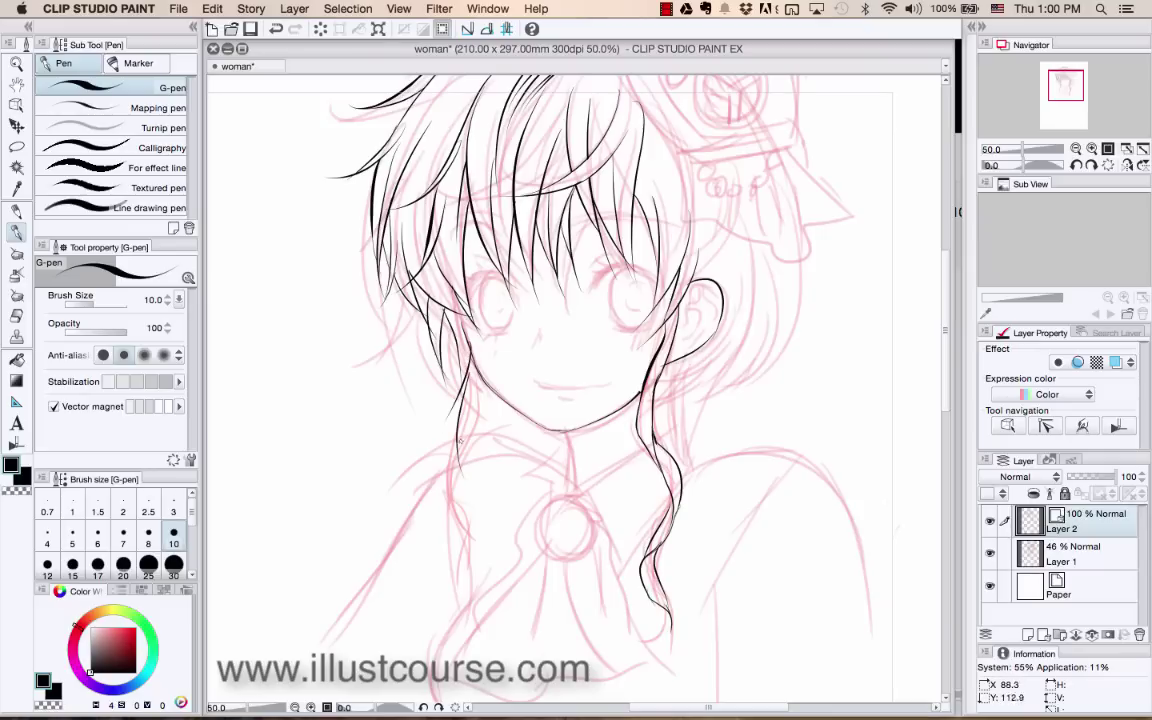
left_click_drag(448, 370, 456, 440)
key("ctrl+z")
left_click_drag(450, 368, 481, 545)
left_click_drag(463, 470, 465, 570)
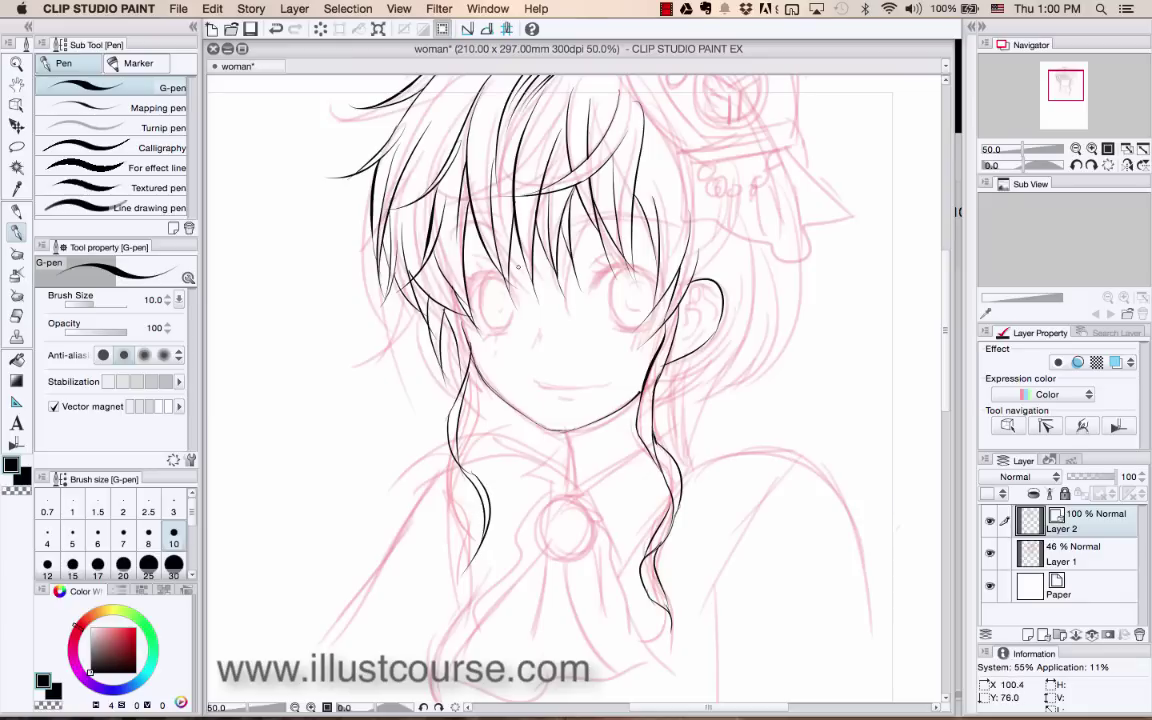
- Ink the rounded outer edge and parallel inner strands of the back hair behind the right ear, sweeping toward the nape
scroll(518, 267, "down", 1)
scroll(518, 267, "down", 1)
scroll(518, 267, "up", 1)
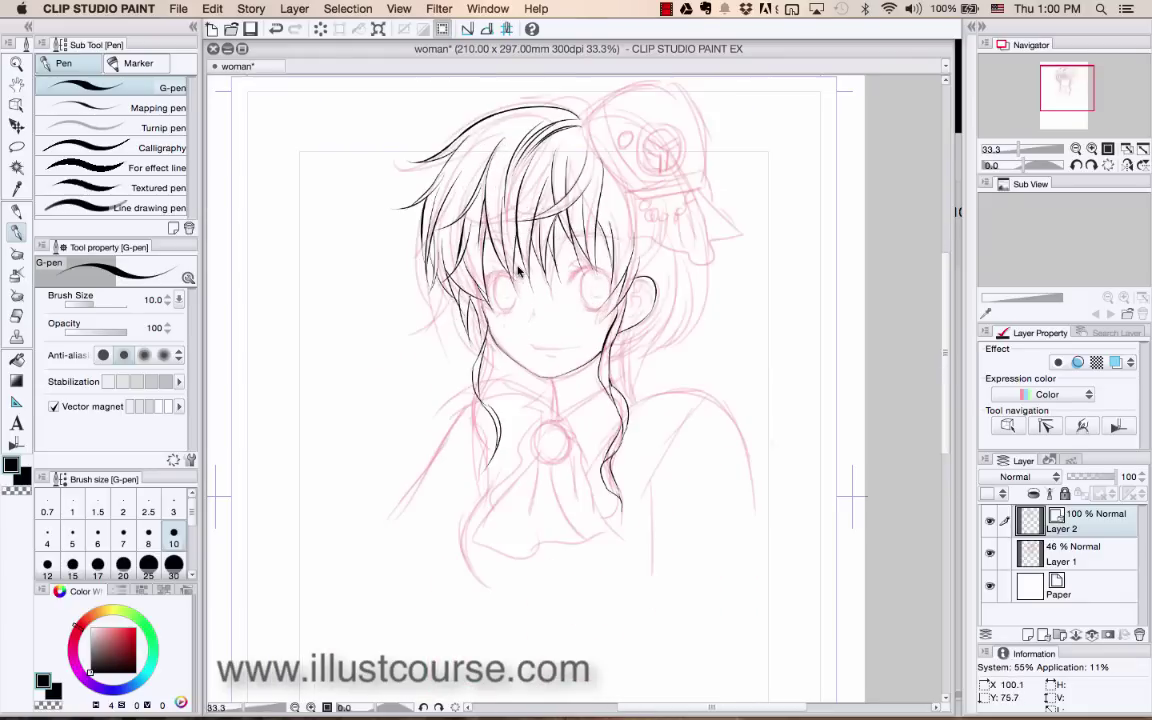
scroll(518, 268, "up", 2)
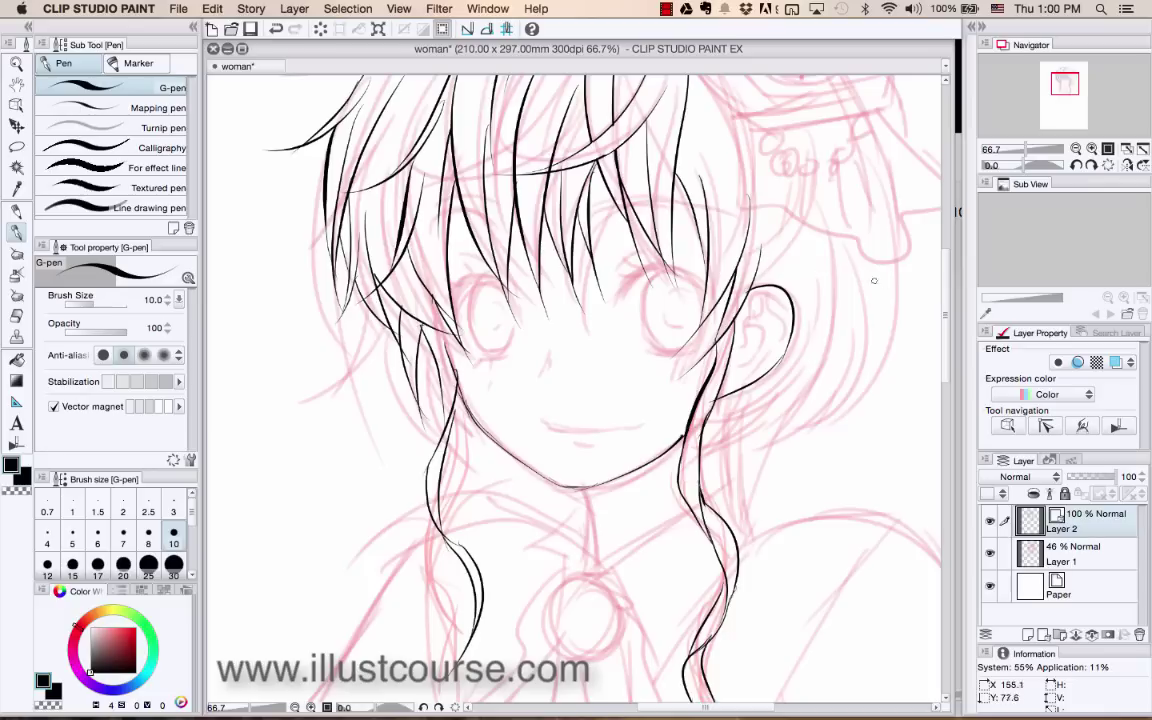
left_click_drag(900, 260, 806, 422)
key("super+z")
left_click_drag(900, 260, 806, 422)
left_click_drag(858, 305, 747, 446)
left_click_drag(840, 350, 770, 405)
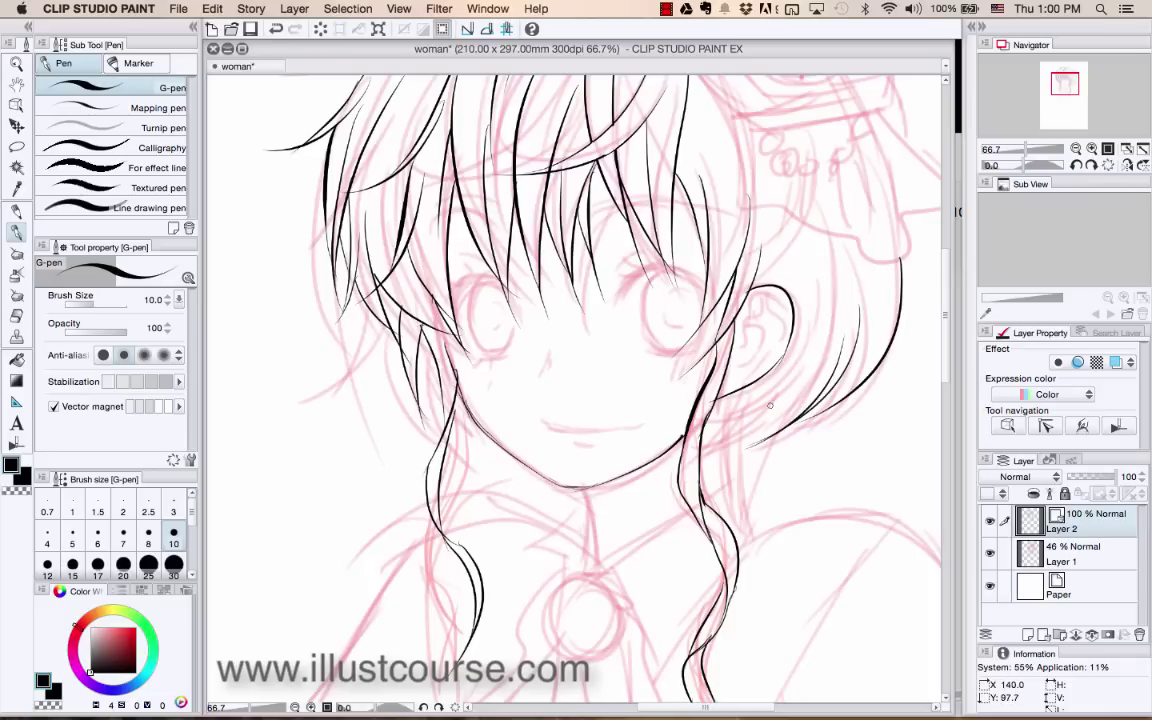
mouse_move(823, 352)
left_mouse_down()
mouse_move(705, 432)
mouse_move(807, 365)
mouse_move(711, 451)
left_mouse_up()
left_click_drag(778, 382, 706, 441)
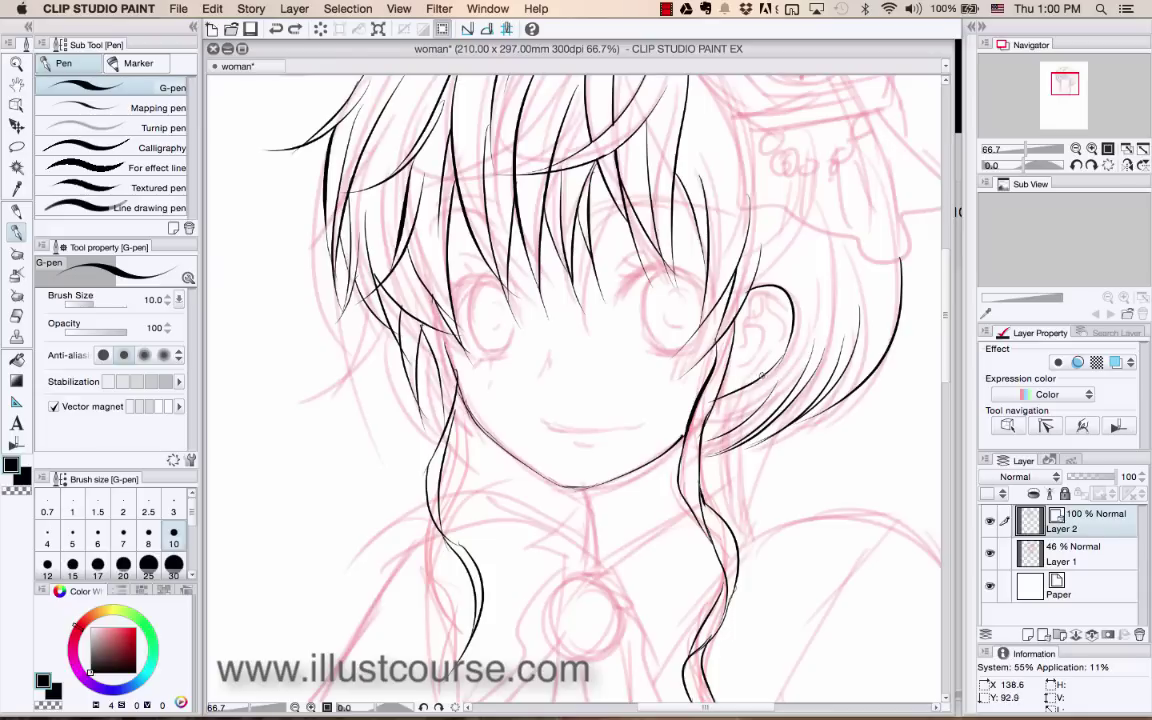
- Ink the inner fold lines of the right ear
mouse_move(783, 326)
left_mouse_down()
mouse_move(769, 304)
mouse_move(750, 316)
mouse_move(731, 361)
mouse_move(759, 320)
left_mouse_up()
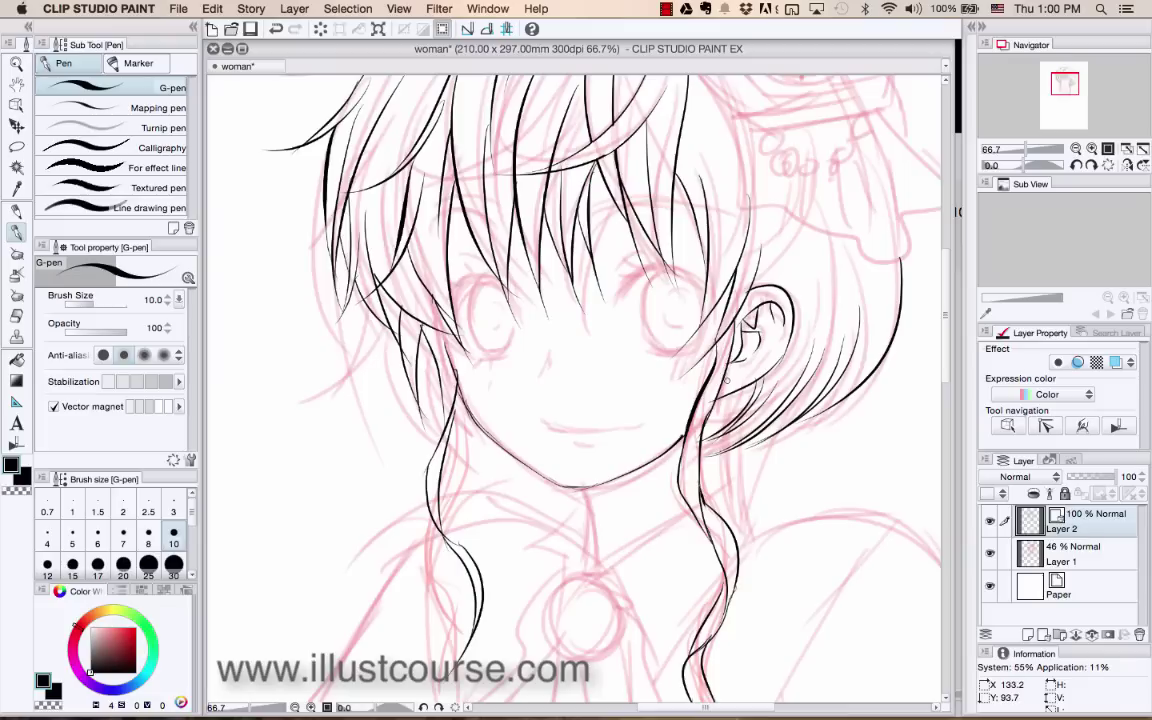
mouse_move(727, 380)
left_mouse_down()
mouse_move(761, 362)
mouse_move(757, 328)
left_mouse_up()
- Ink the right eye with a thick upper lash line, lashes and iris outline, and add its arched eyebrow
mouse_move(643, 272)
left_mouse_down()
mouse_move(621, 301)
mouse_move(633, 280)
left_mouse_up()
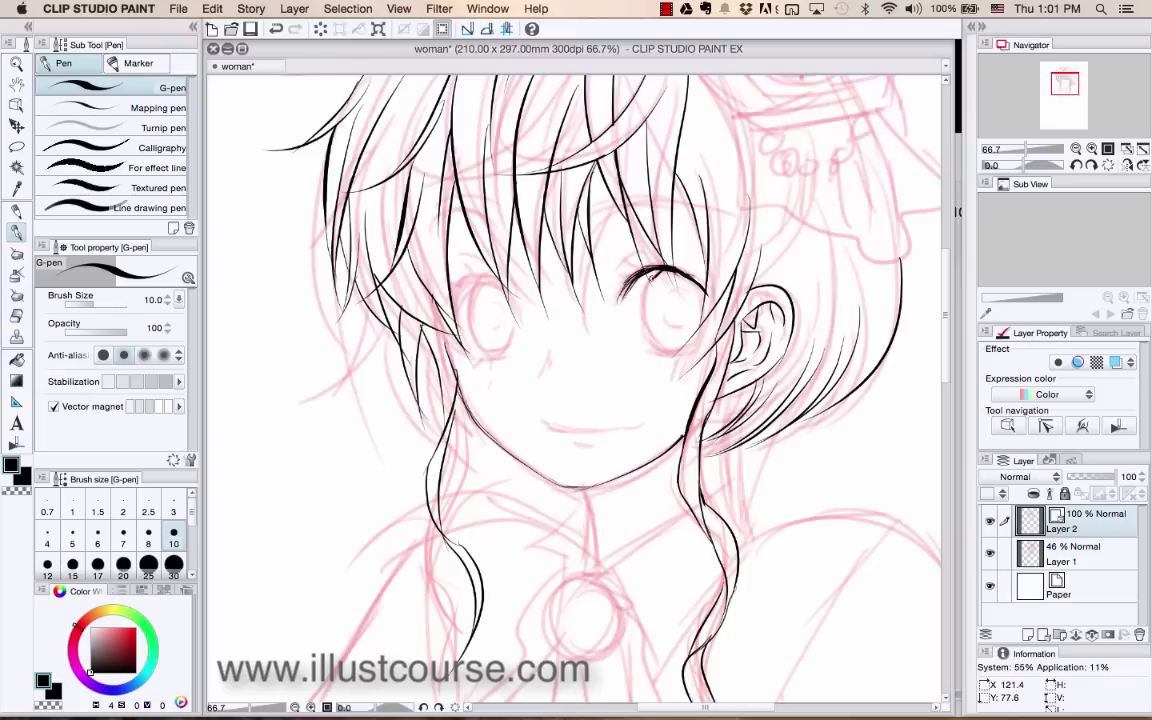
mouse_move(650, 279)
left_mouse_down()
mouse_move(639, 311)
mouse_move(650, 291)
mouse_move(653, 336)
mouse_move(685, 341)
mouse_move(668, 349)
left_mouse_up()
key("super+z")
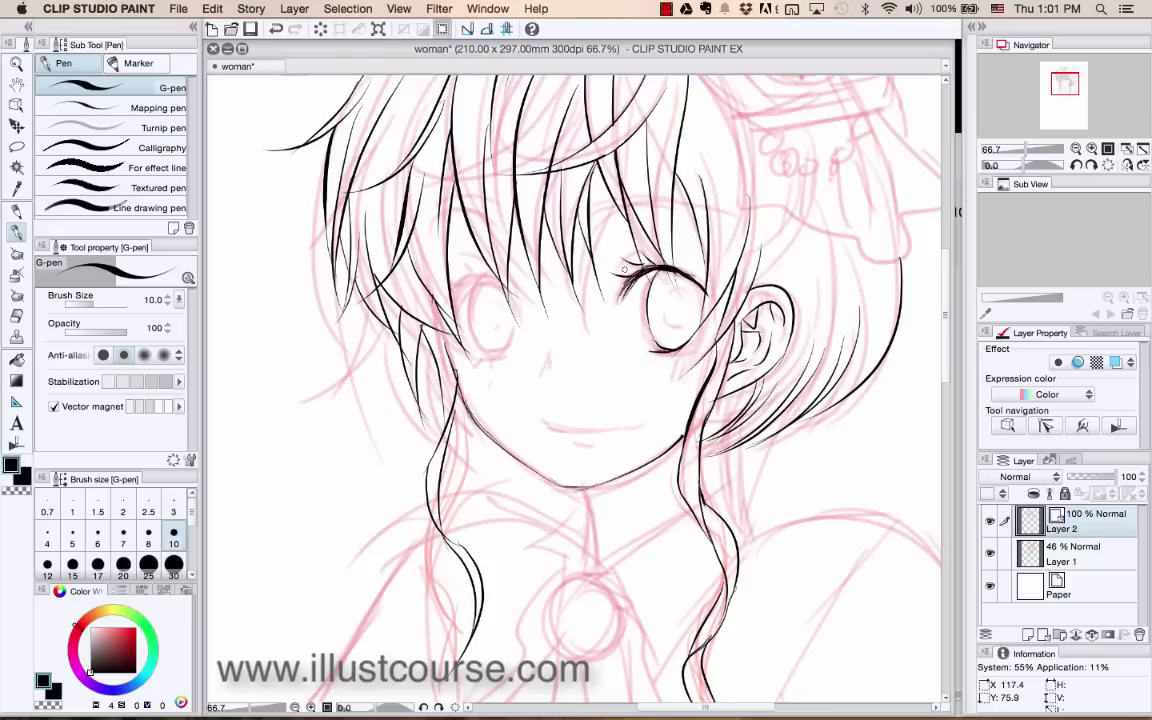
left_click_drag(600, 217, 722, 213)
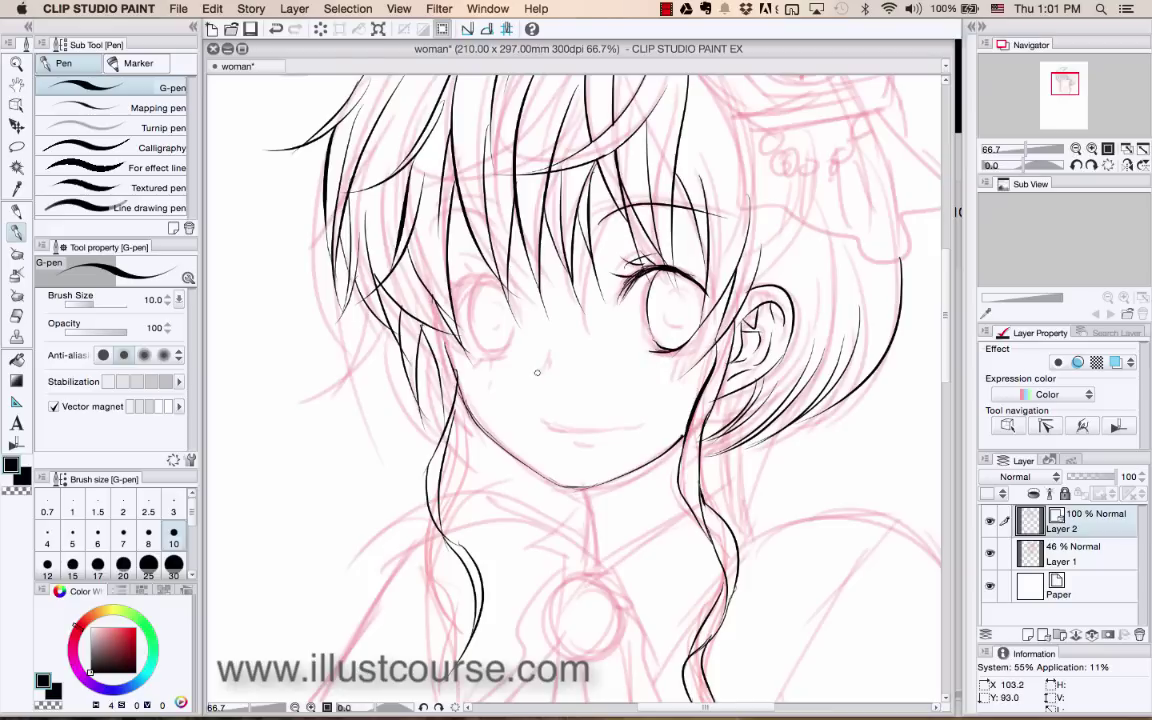
- Ink the nose, the smiling mouth line and short slanted blush marks on the cheeks
left_click_drag(542, 420, 622, 417)
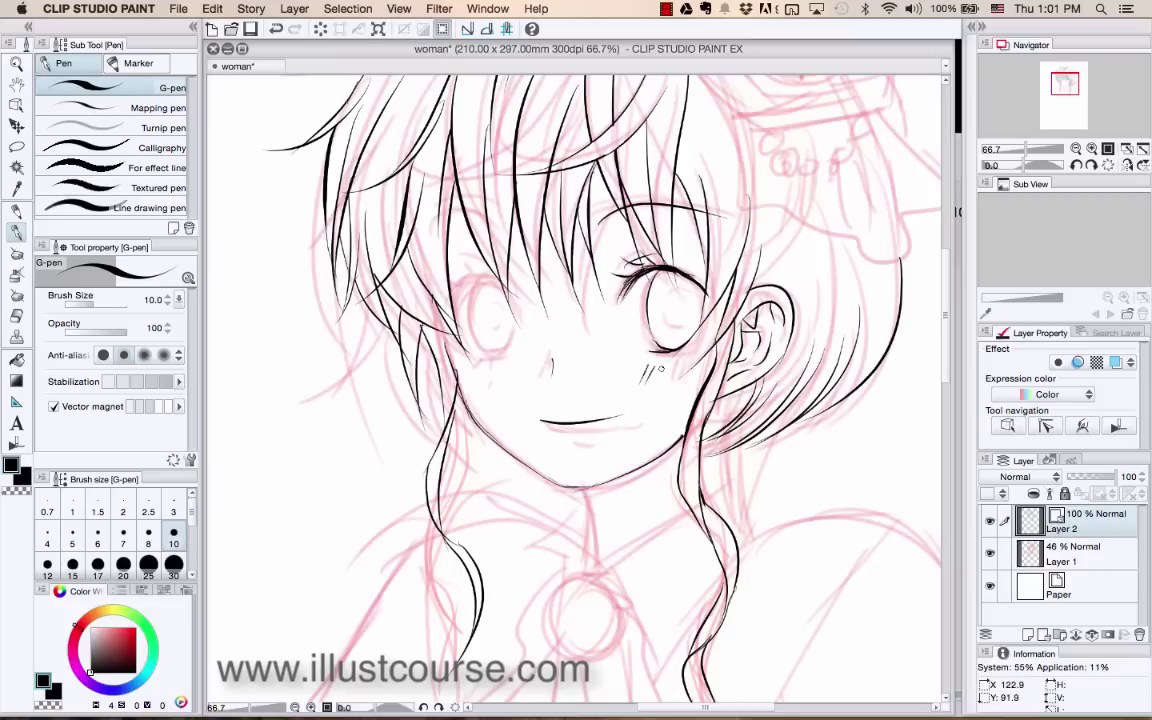
left_click_drag(660, 367, 653, 381)
- Ink the left eye with a curved upper lash line and oval iris outline, and add its eyebrow
left_click_drag(462, 287, 502, 280)
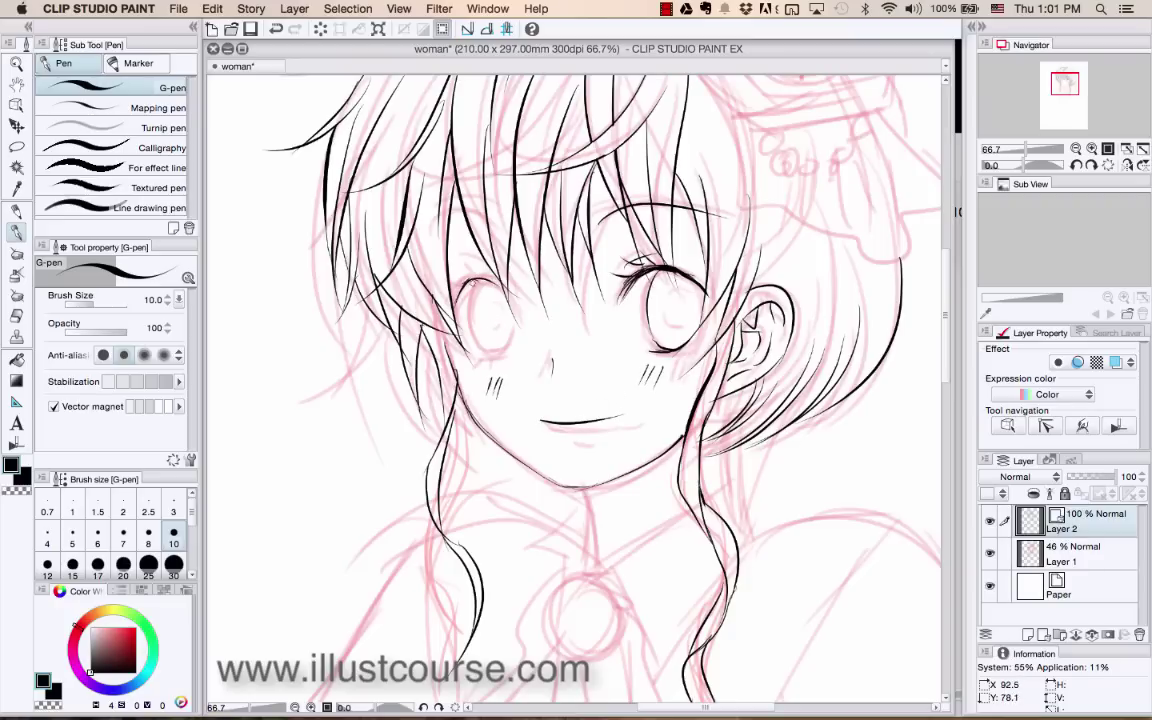
left_click_drag(431, 256, 421, 295)
mouse_move(496, 353)
left_mouse_down()
mouse_move(516, 328)
mouse_move(500, 291)
mouse_move(471, 279)
mouse_move(484, 264)
left_mouse_up()
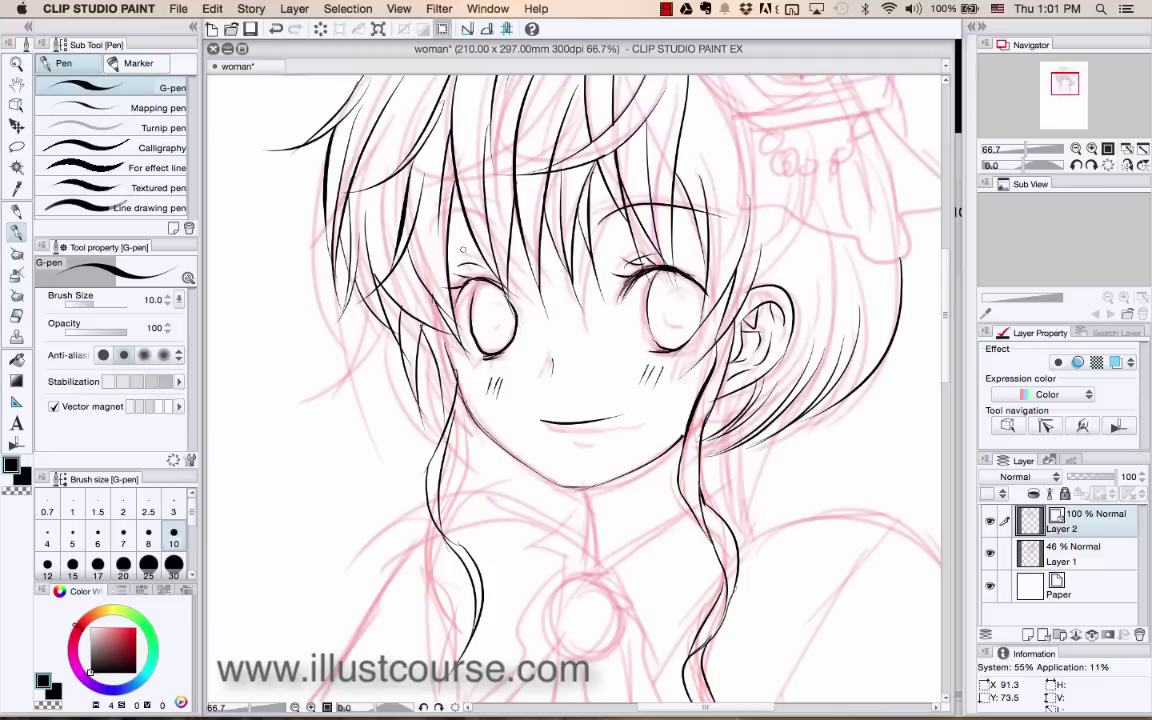
left_click_drag(431, 226, 485, 217)
scroll(383, 155, "down", 3)
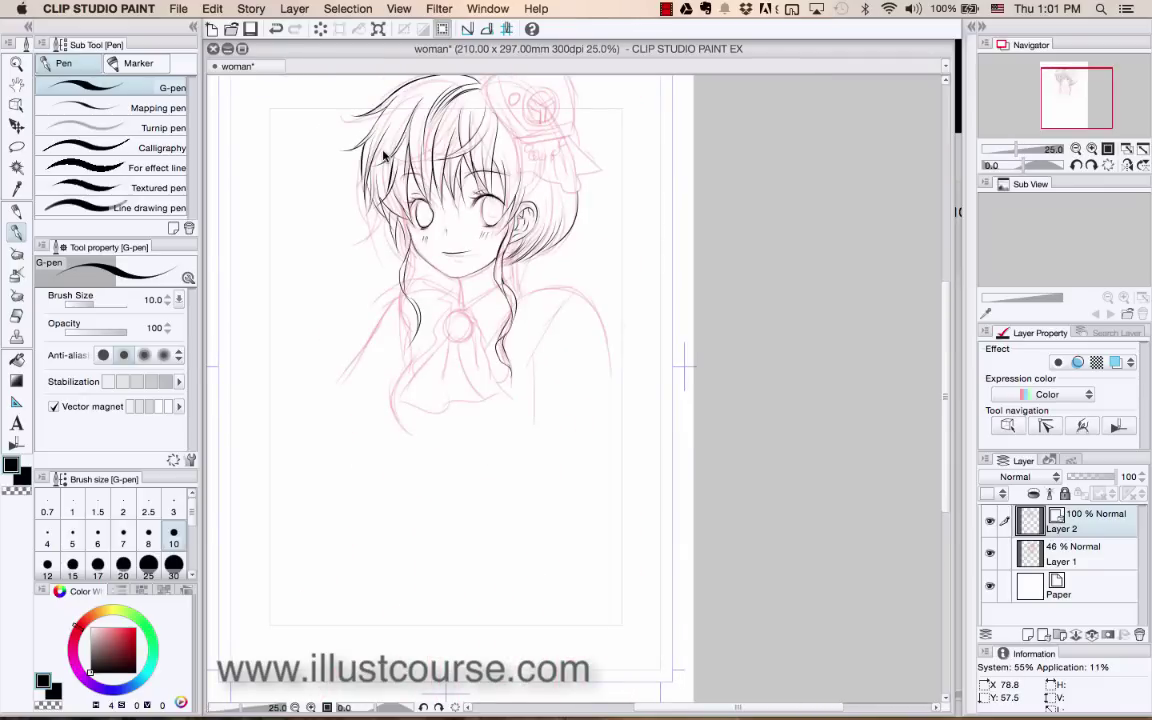
scroll(383, 155, "up", 3)
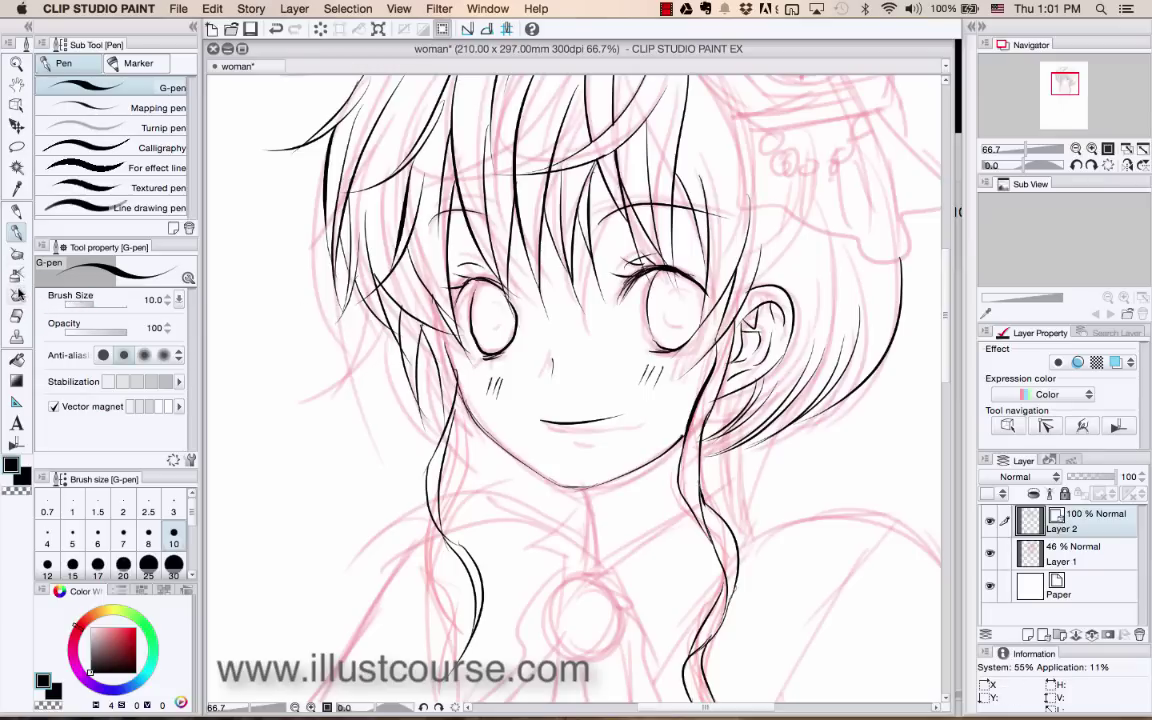
- Set the Hard eraser's brush size to 10
left_click(17, 315)
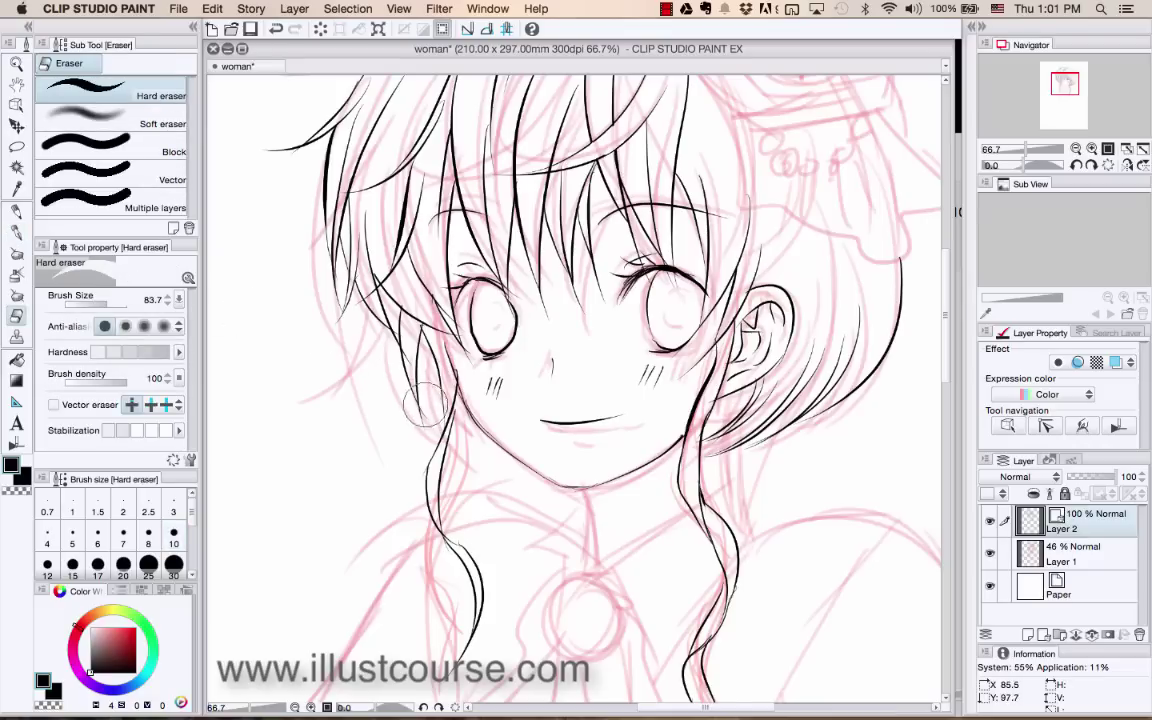
left_click(173, 535)
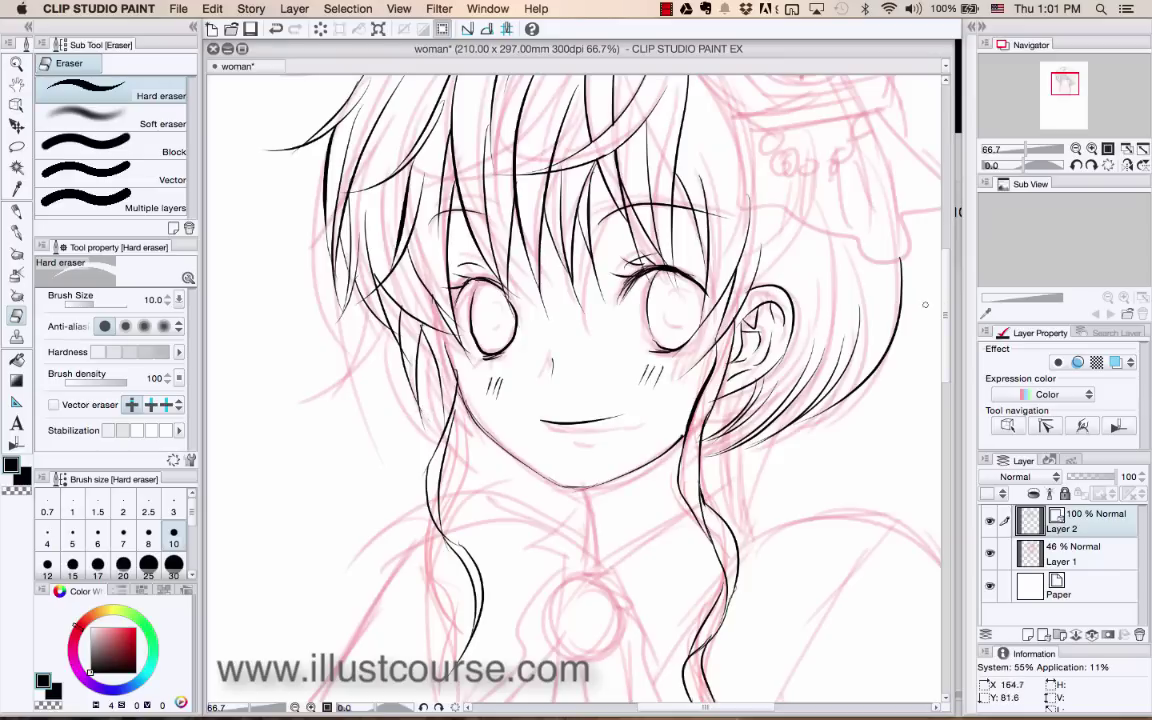
- Ink the neck line and both pointed flaps of the shirt collar with the G-pen
scroll(849, 270, "down", 5)
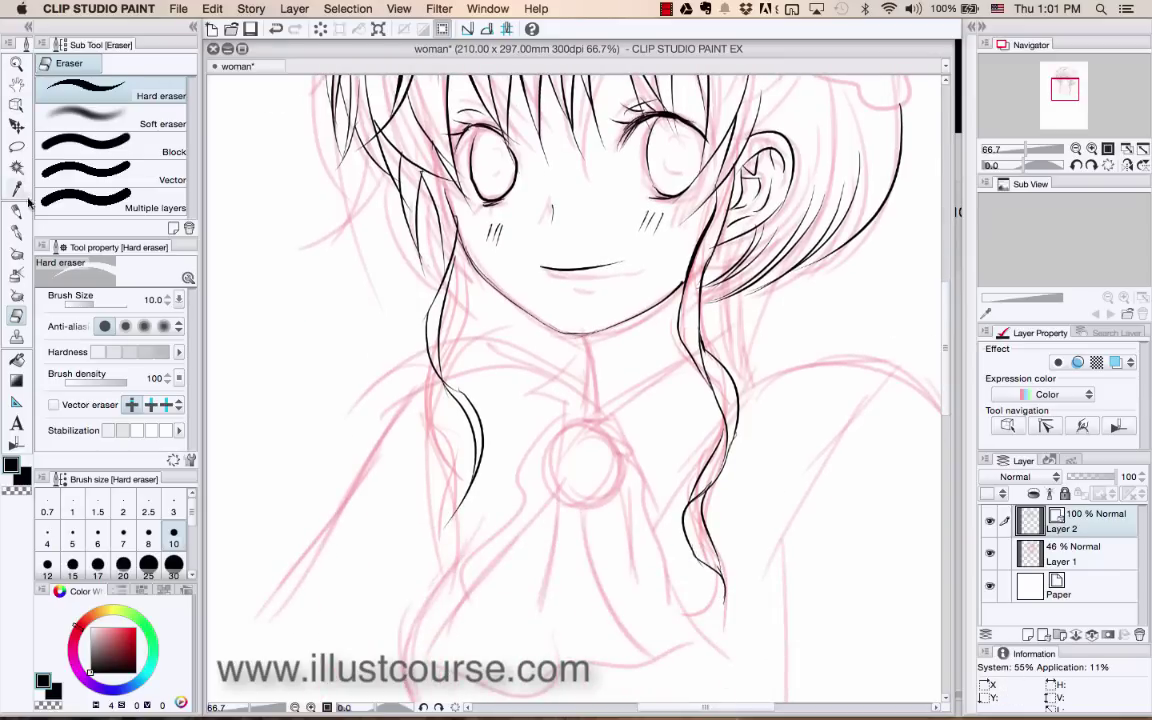
left_click(16, 231)
mouse_move(580, 338)
left_mouse_down()
mouse_move(592, 414)
mouse_move(725, 324)
left_mouse_up()
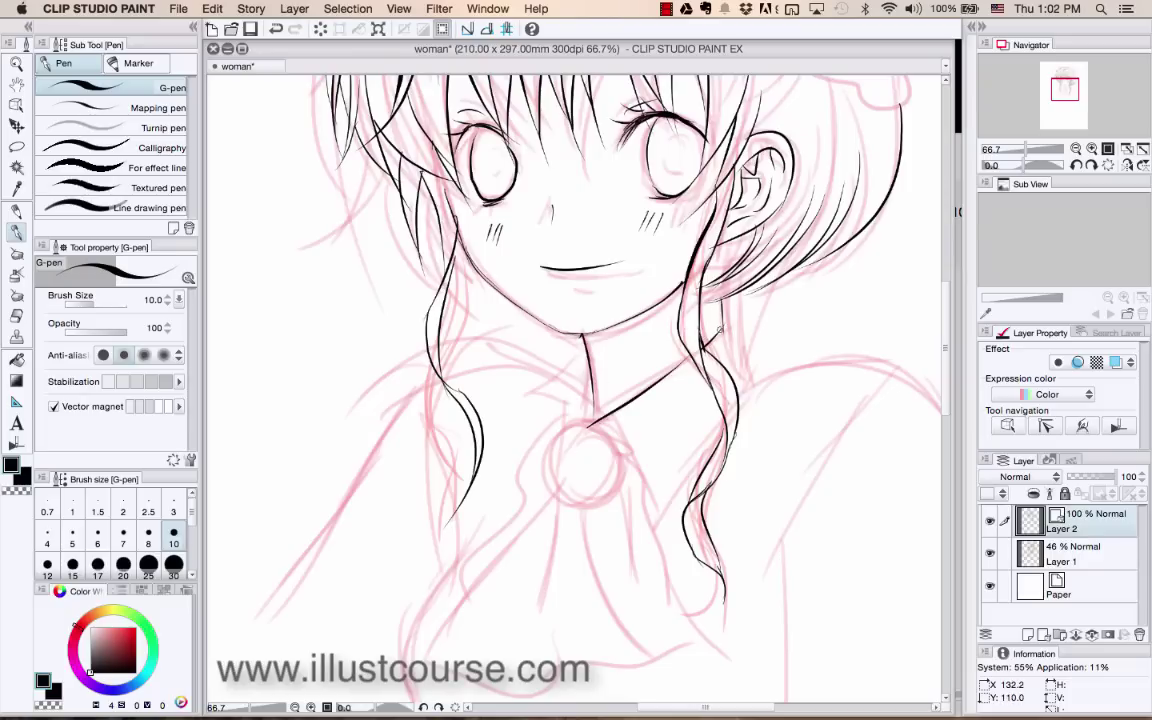
left_click_drag(735, 314, 749, 348)
mouse_move(589, 429)
left_mouse_down()
mouse_move(646, 493)
mouse_move(667, 508)
mouse_move(702, 444)
left_mouse_up()
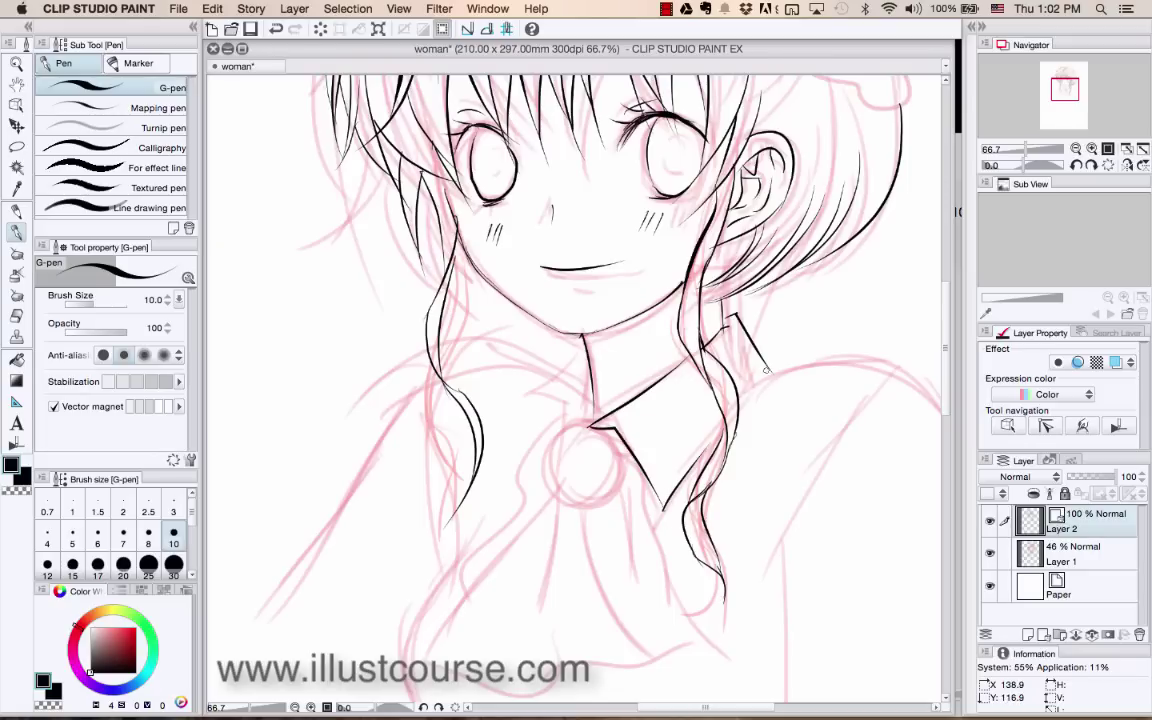
left_click_drag(768, 371, 746, 391)
mouse_move(586, 351)
left_mouse_down()
mouse_move(529, 392)
mouse_move(590, 414)
mouse_move(534, 442)
mouse_move(541, 478)
left_mouse_up()
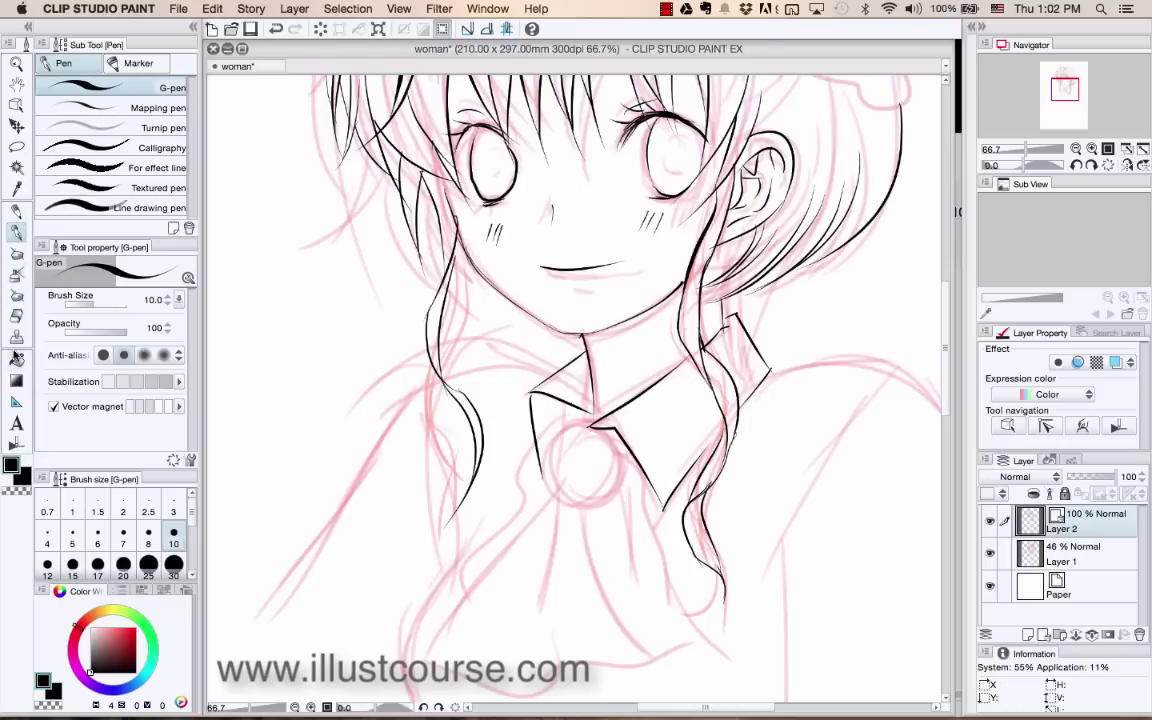
- Place a circular figure ruler about 10.8 mm across over the sketched brooch below the collar on Layer 2
left_click(16, 401)
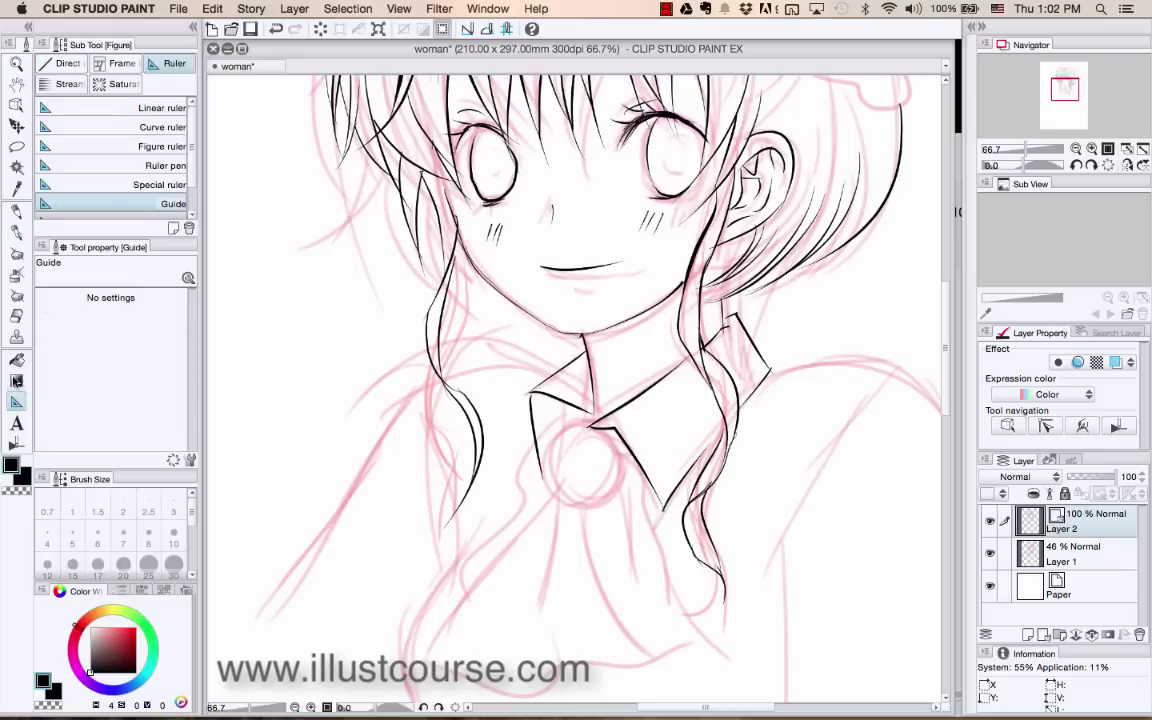
left_click(95, 146)
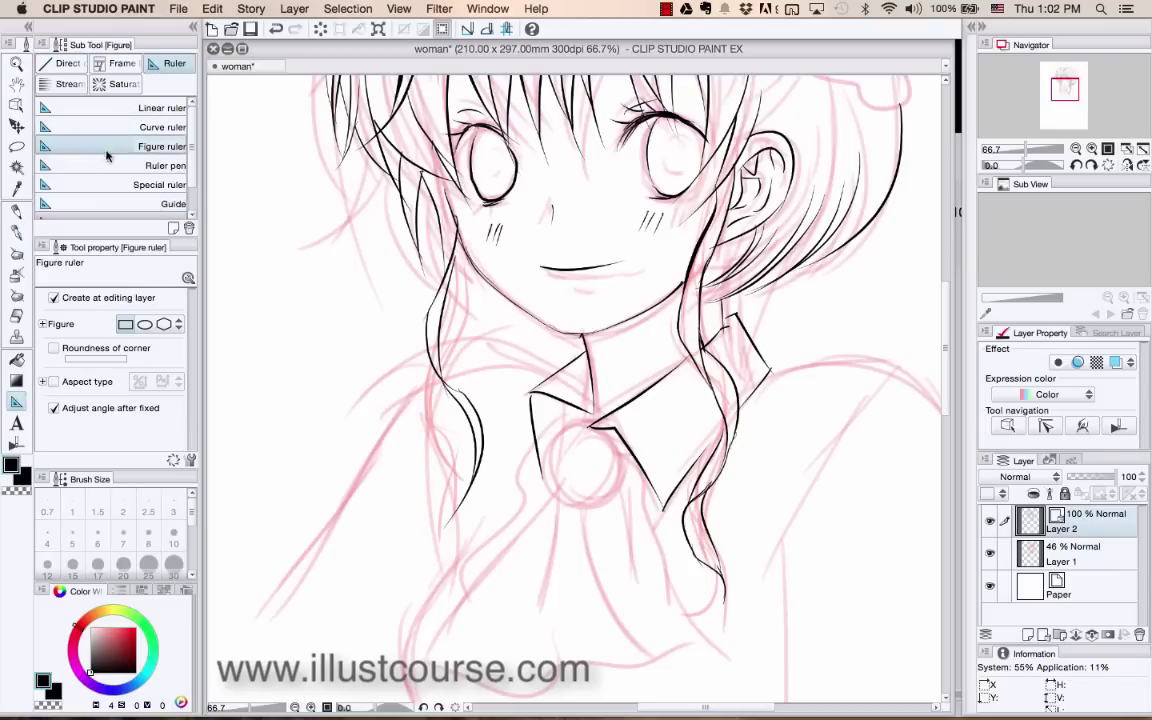
left_click(145, 325)
left_click_drag(559, 432, 624, 497)
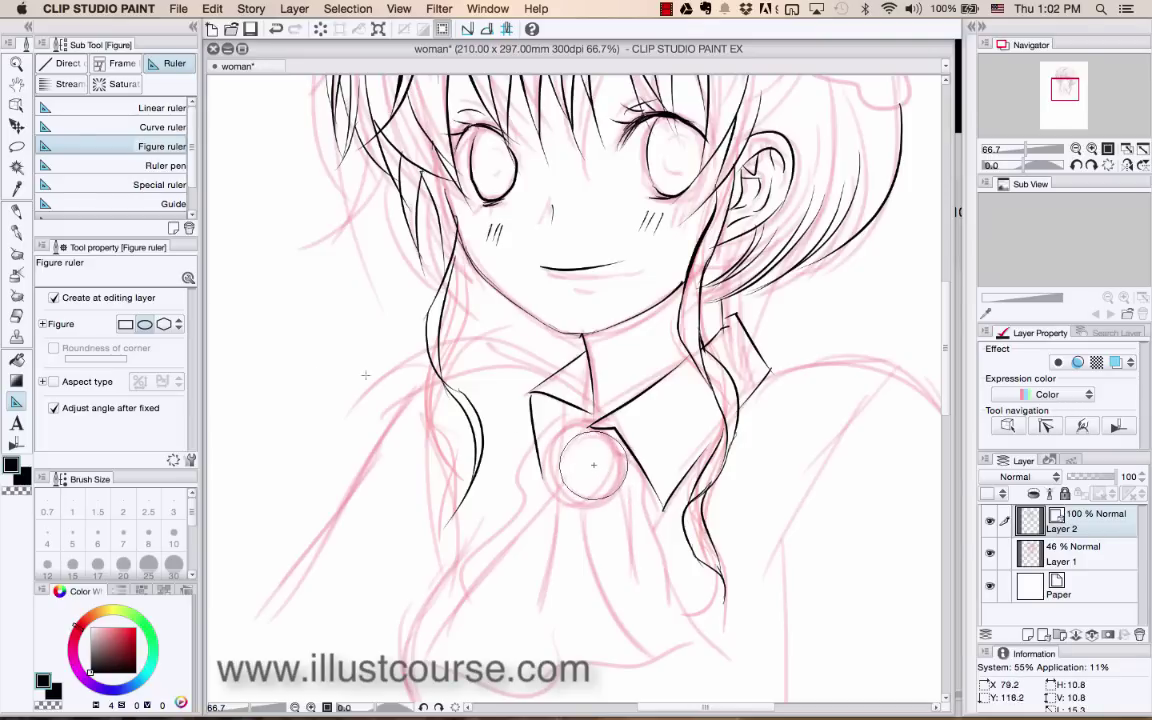
scroll(365, 375, "left", 10)
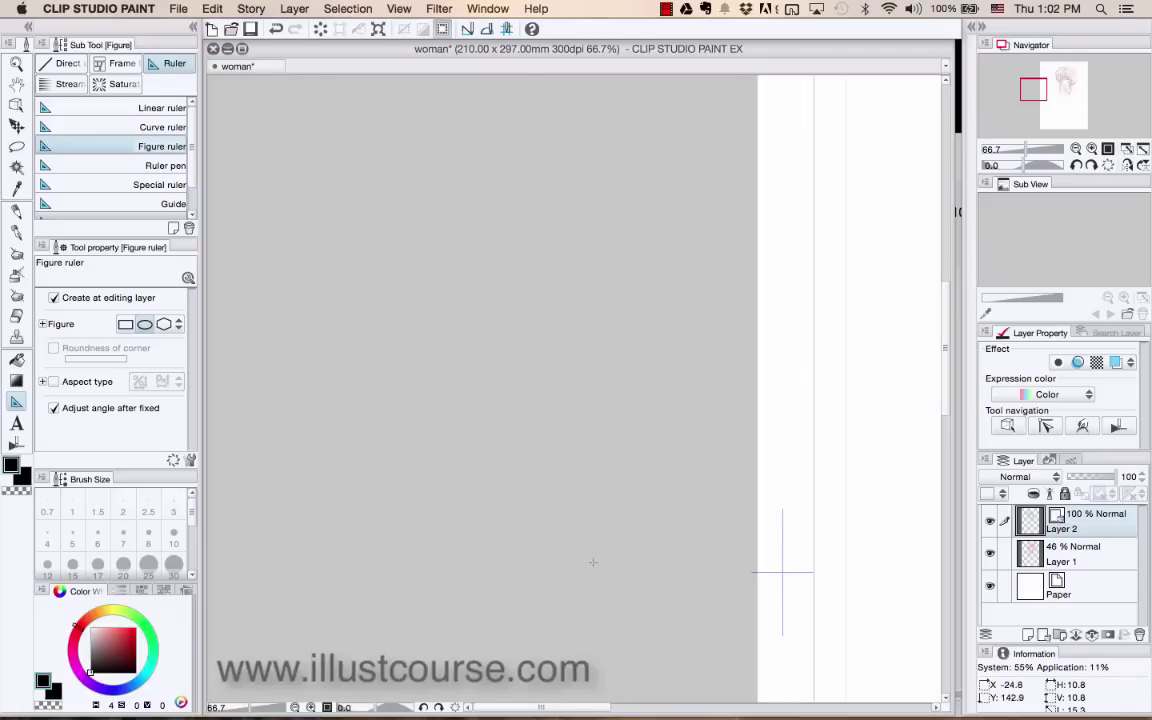
scroll(782, 574, "right", 10)
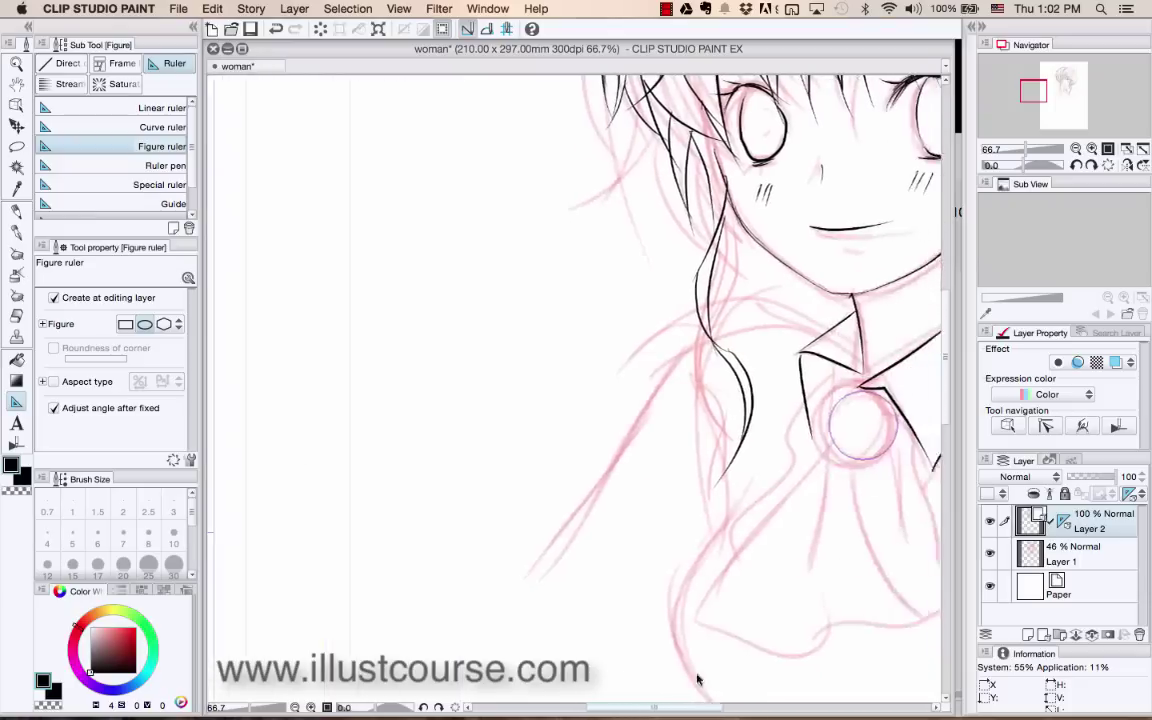
scroll(733, 671, "right", 2)
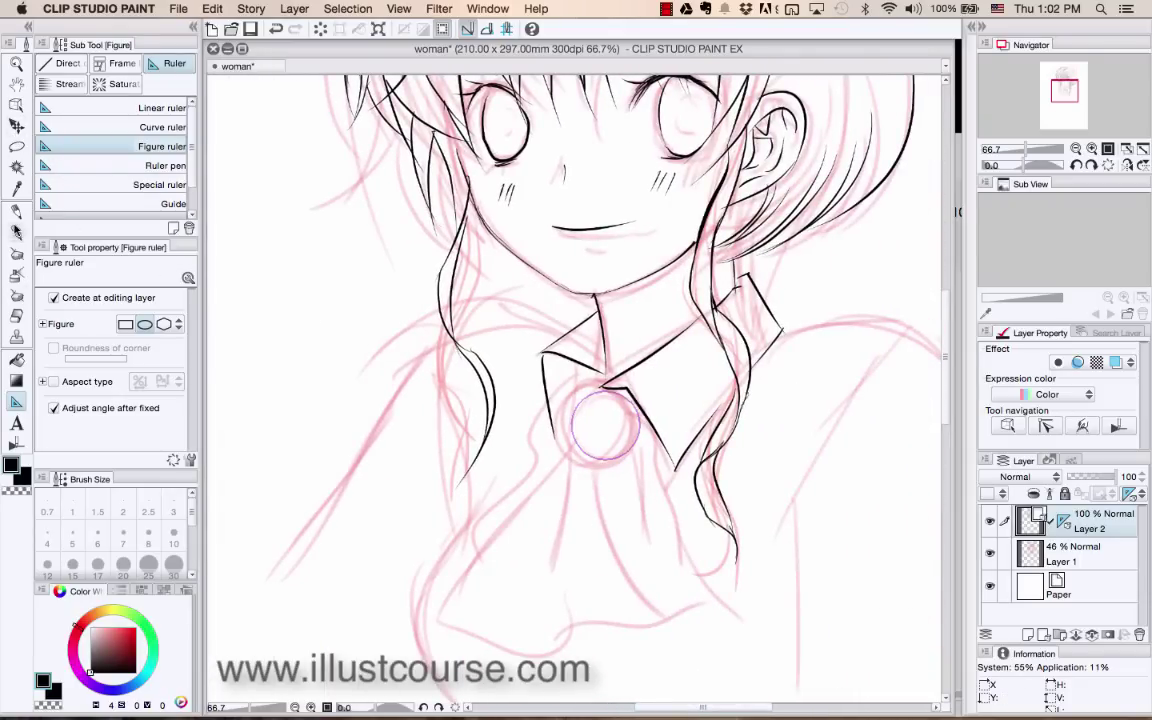
- Try to ink the brooch outline along the circular ruler on Layer 2 with the G-pen
left_click(16, 233)
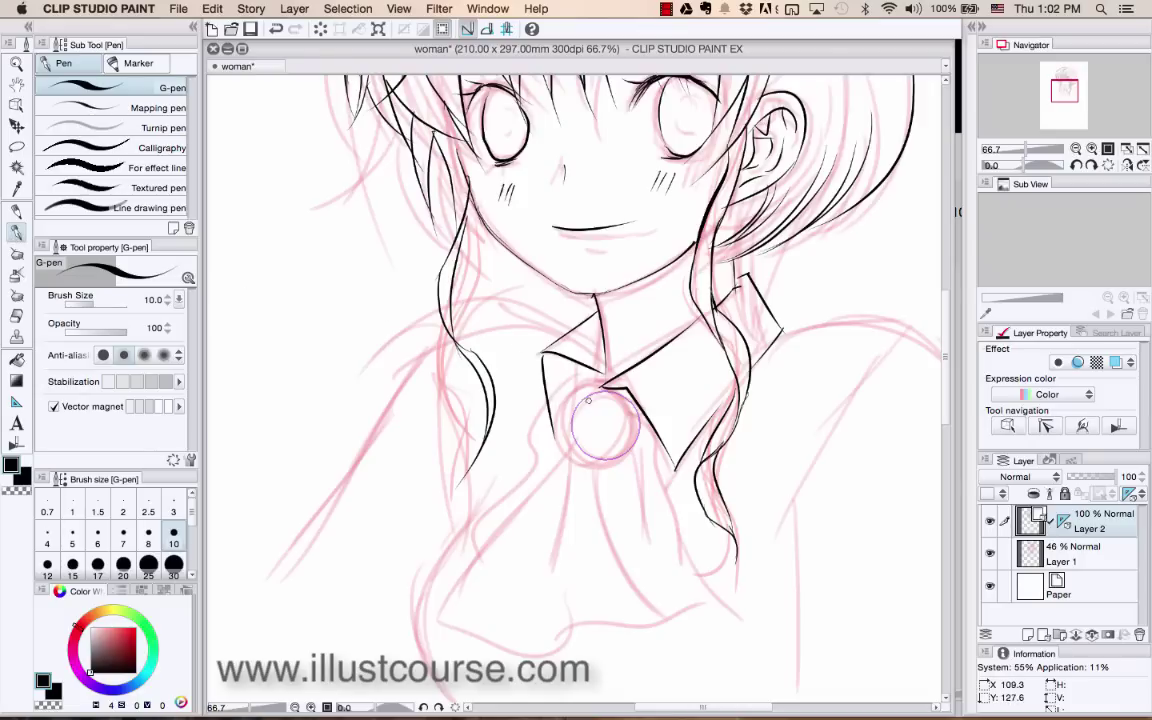
mouse_move(574, 420)
left_mouse_down()
mouse_move(591, 456)
mouse_move(639, 444)
mouse_move(640, 399)
mouse_move(566, 408)
left_mouse_up()
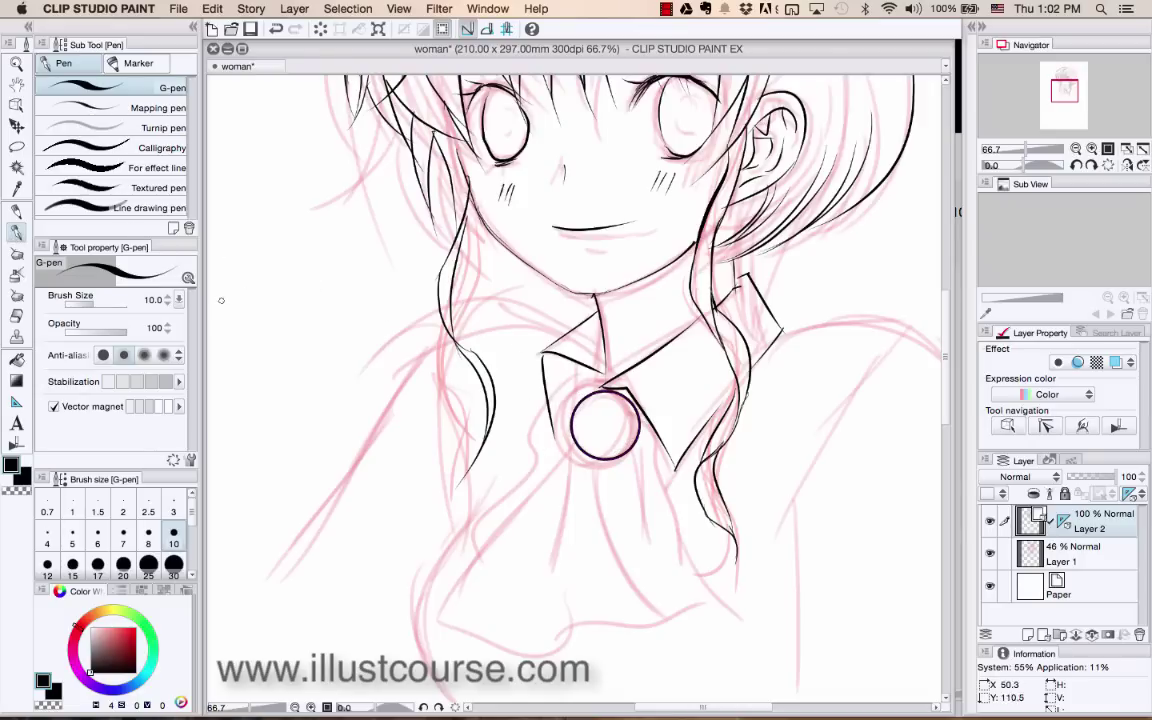
key("super+z")
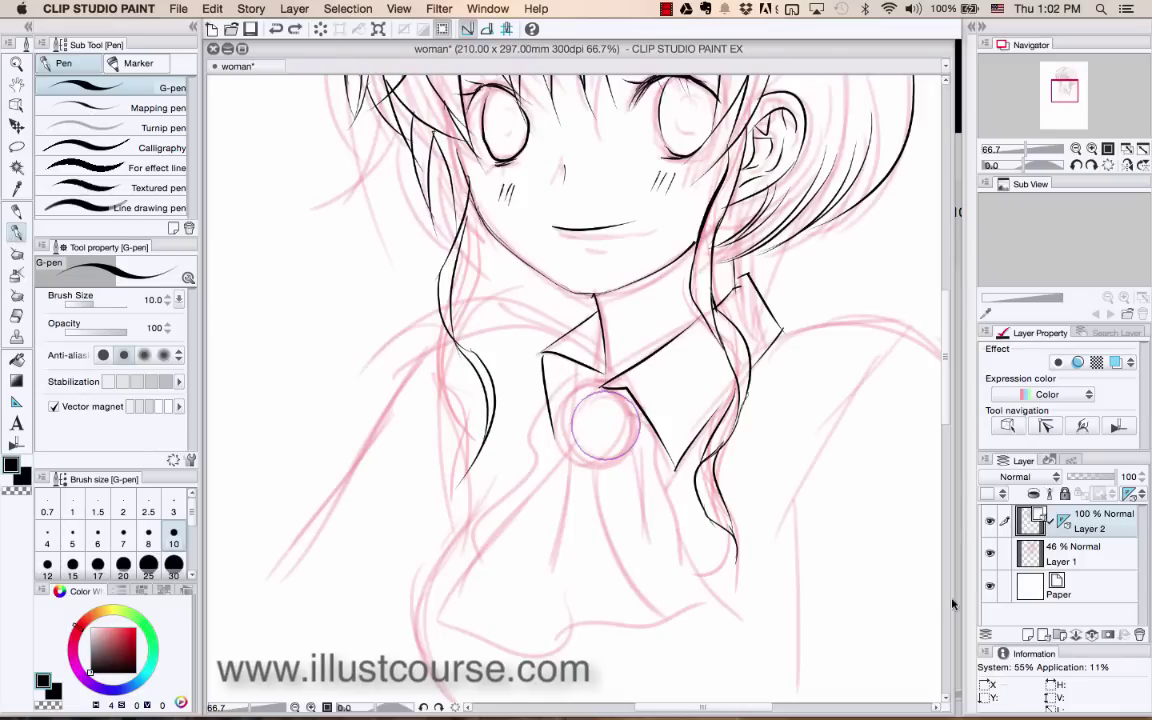
- Add a new vector layer above Layer 2
left_click(1030, 637)
key("super+z")
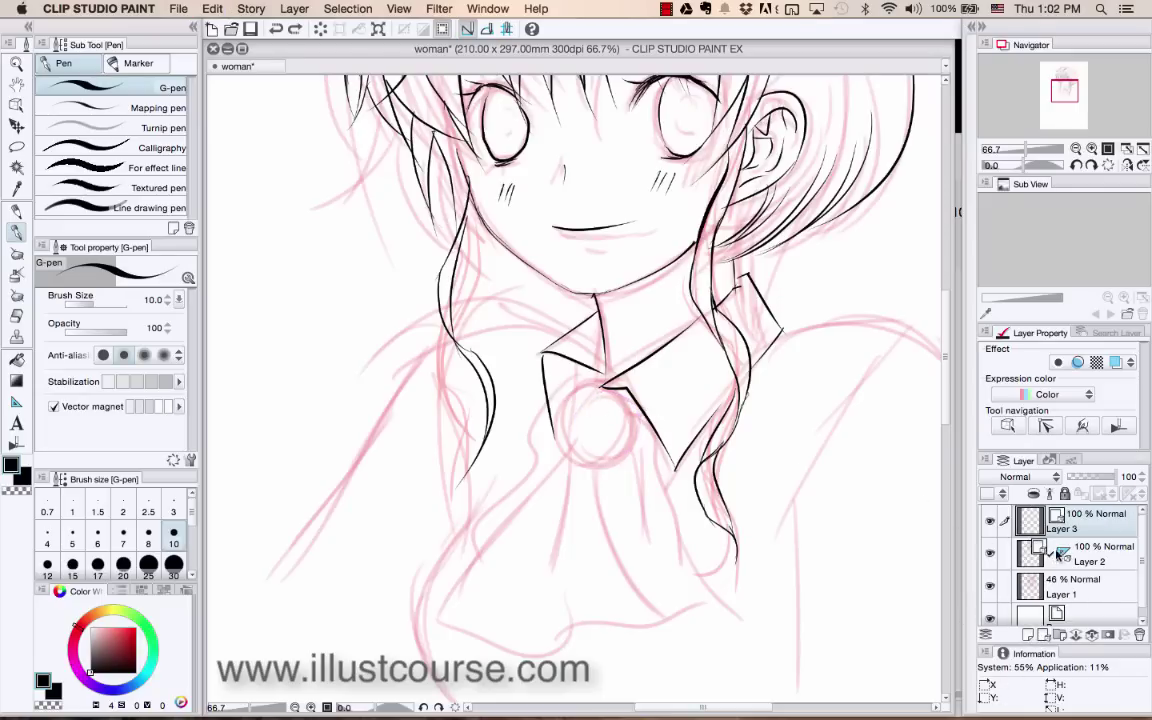
left_click(1049, 554)
left_click(1137, 636)
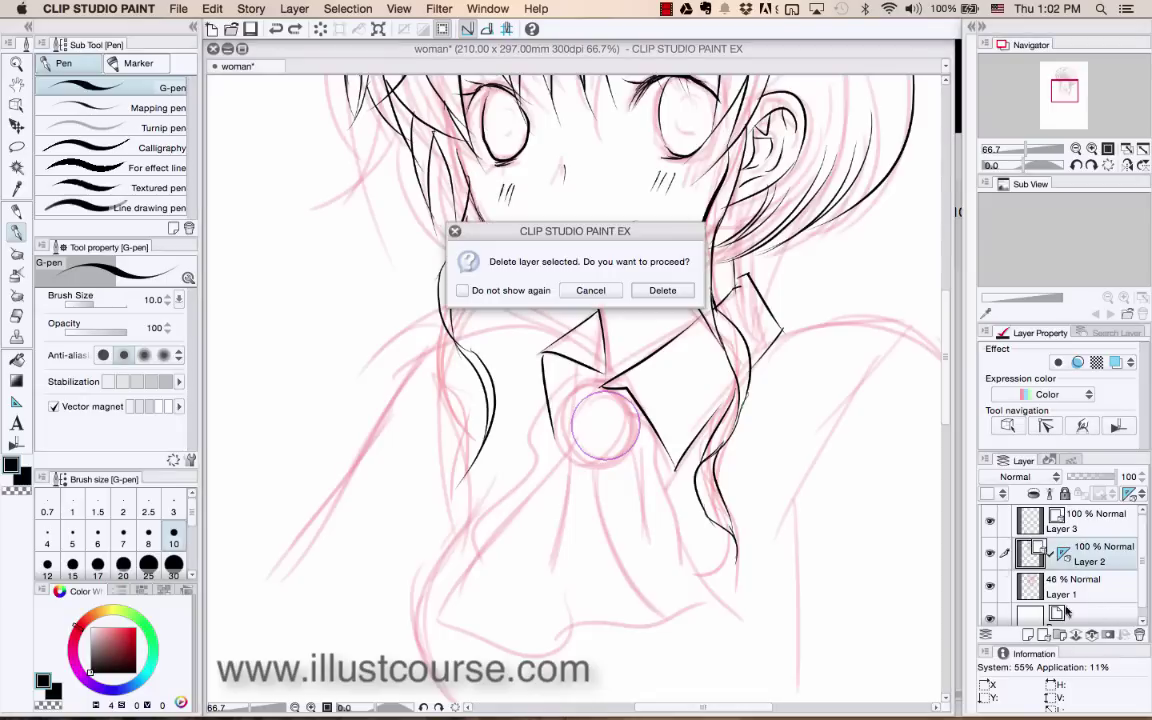
left_click(596, 291)
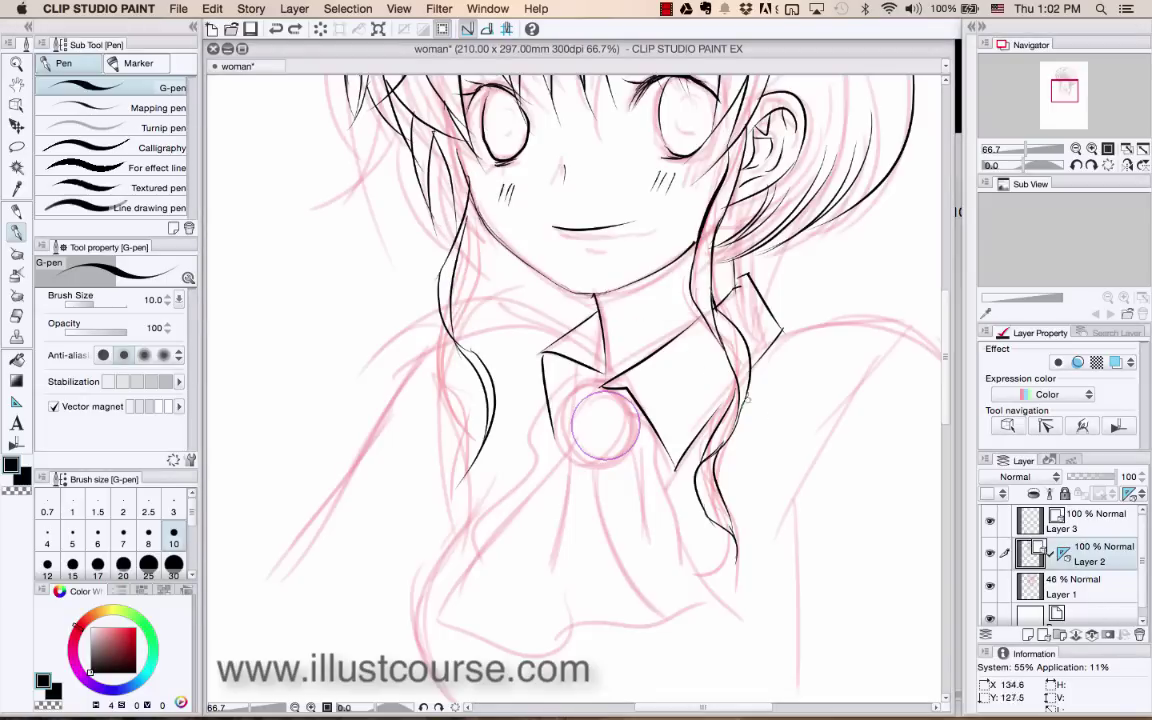
left_click(1080, 520)
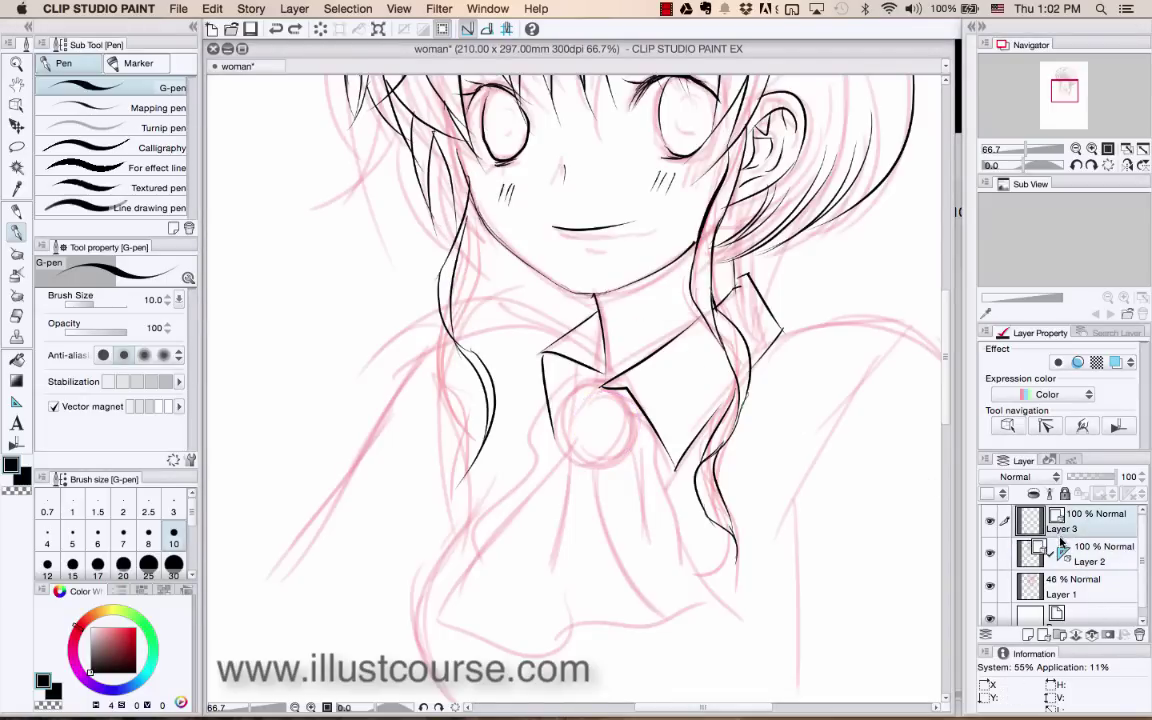
left_click(1138, 634)
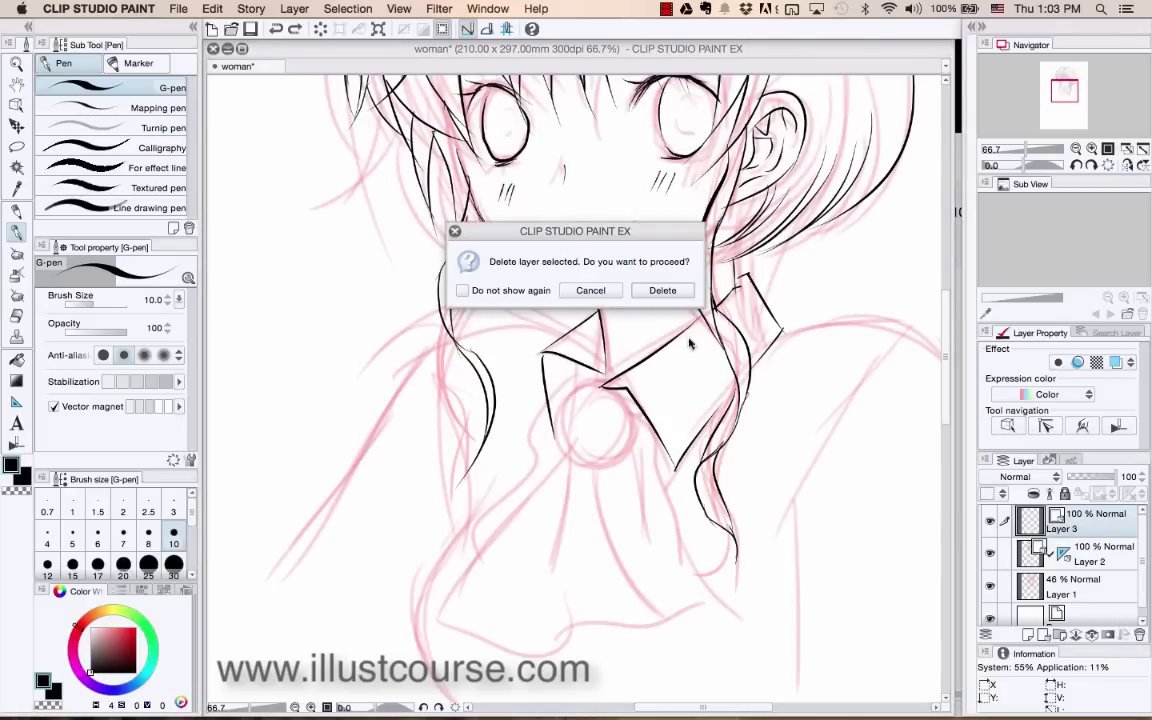
left_click(590, 290)
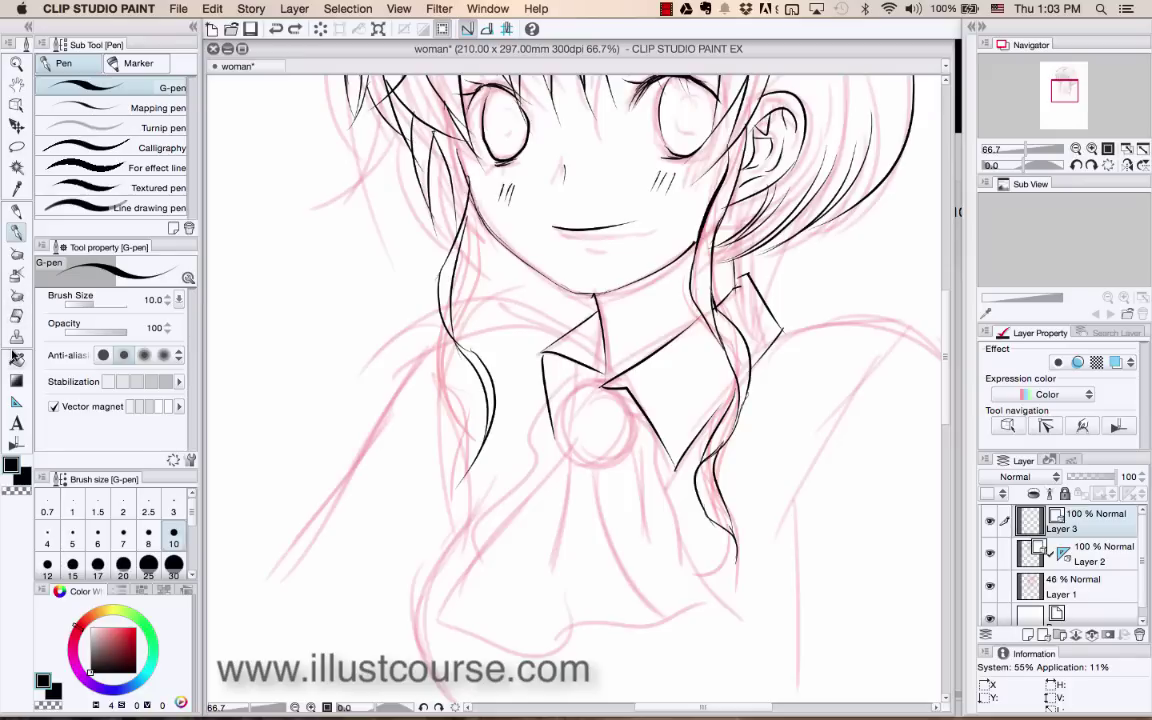
- Place a circular figure ruler about 11.5 mm across over the sketched brooch on Layer 3
left_click(16, 401)
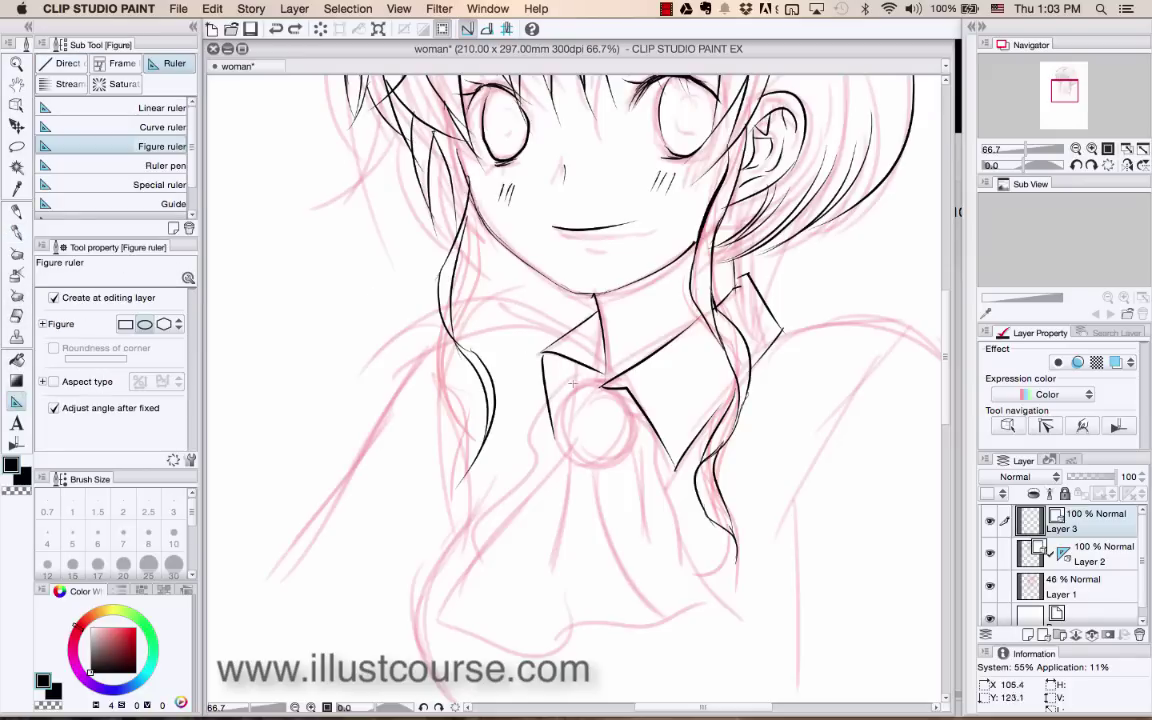
left_click_drag(622, 382, 551, 458)
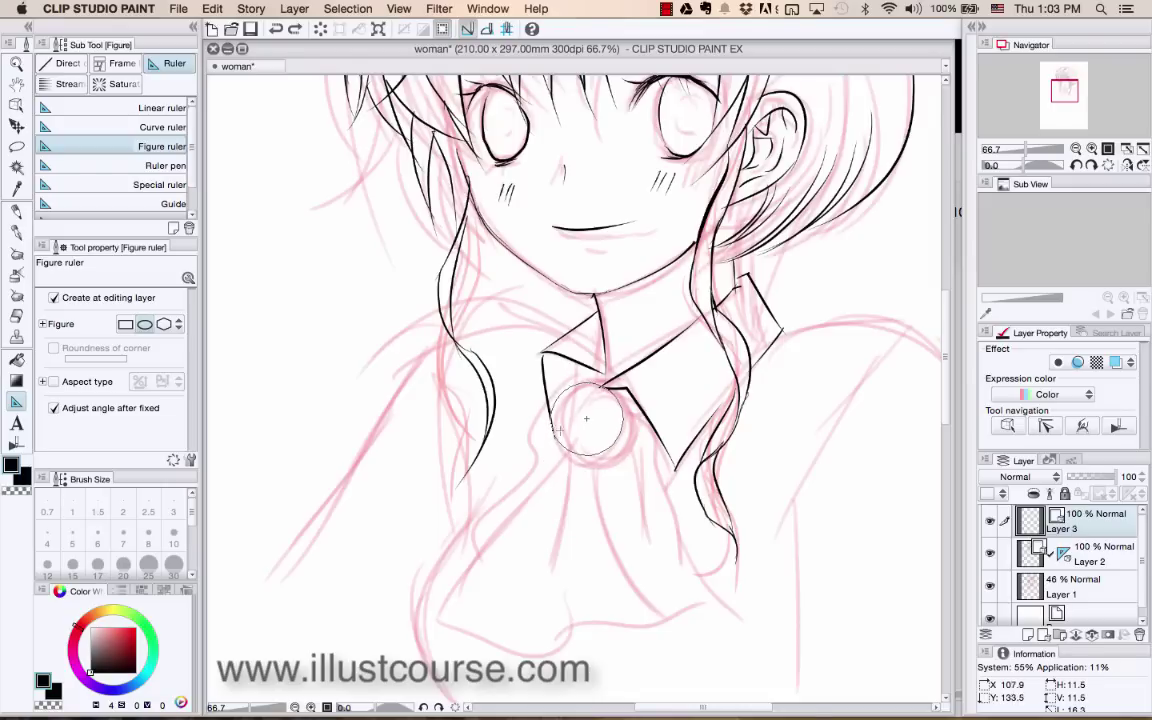
left_click(517, 407)
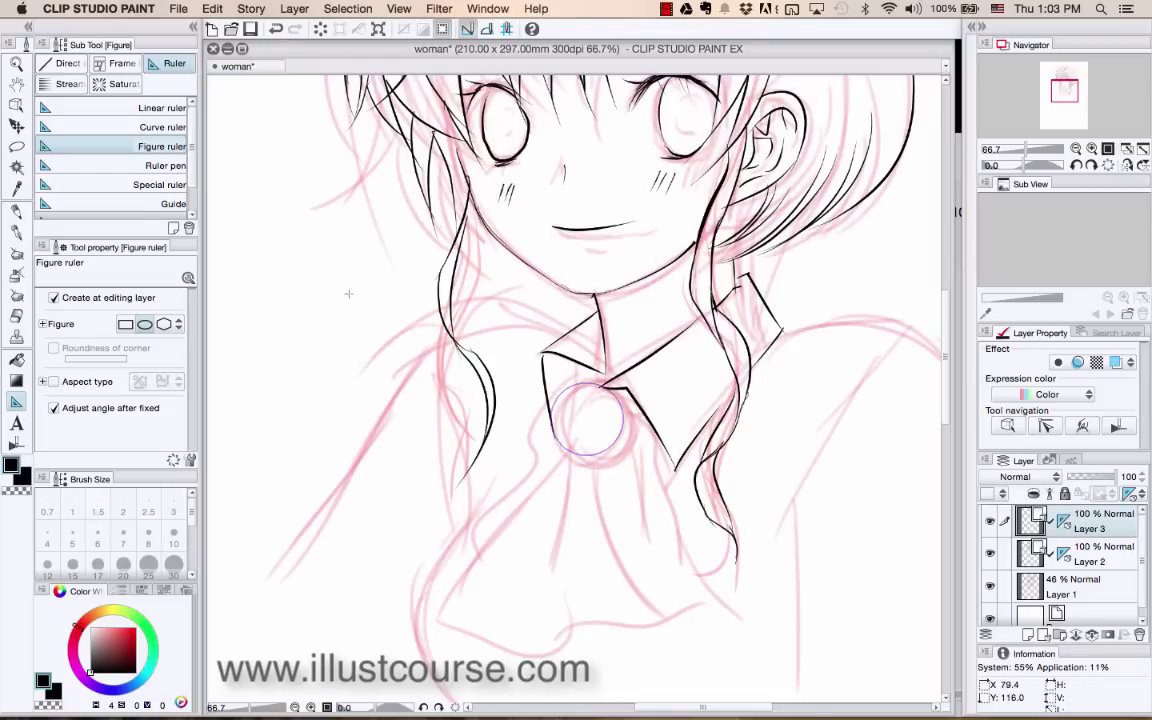
- Ink the brooch's outer circle along the ruler on Layer 3 with the G-pen
left_click(16, 211)
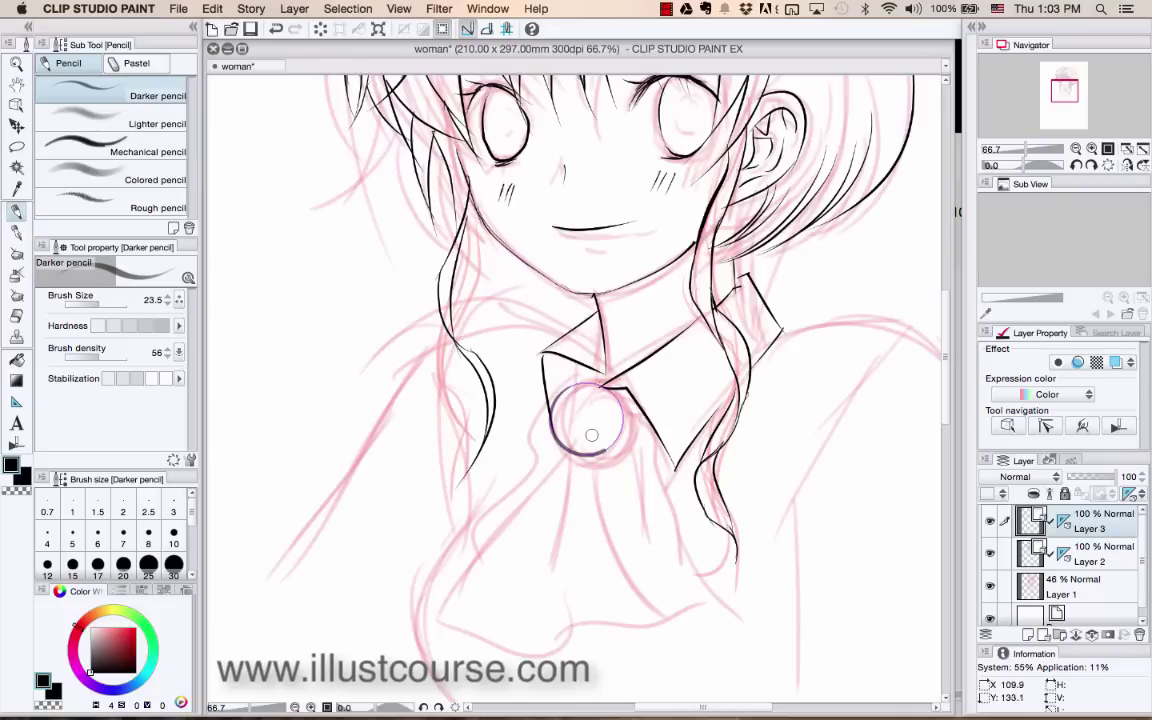
left_click(16, 231)
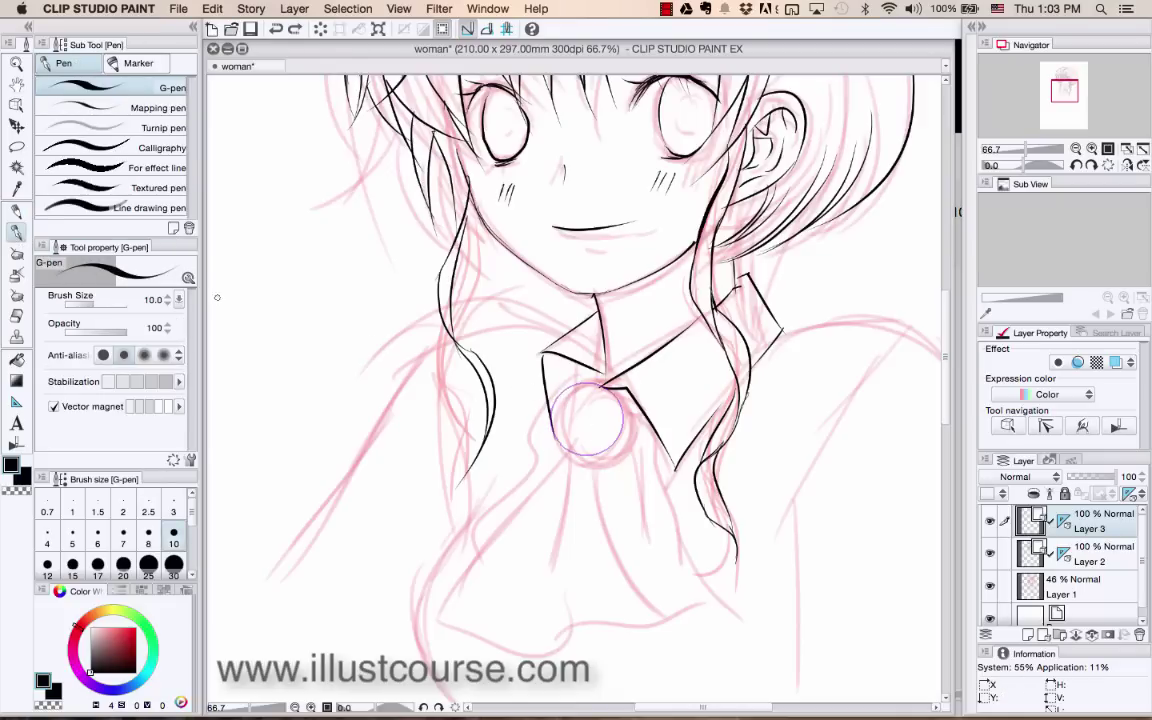
mouse_move(560, 392)
left_mouse_down()
mouse_move(553, 425)
mouse_move(620, 440)
mouse_move(614, 374)
left_mouse_up()
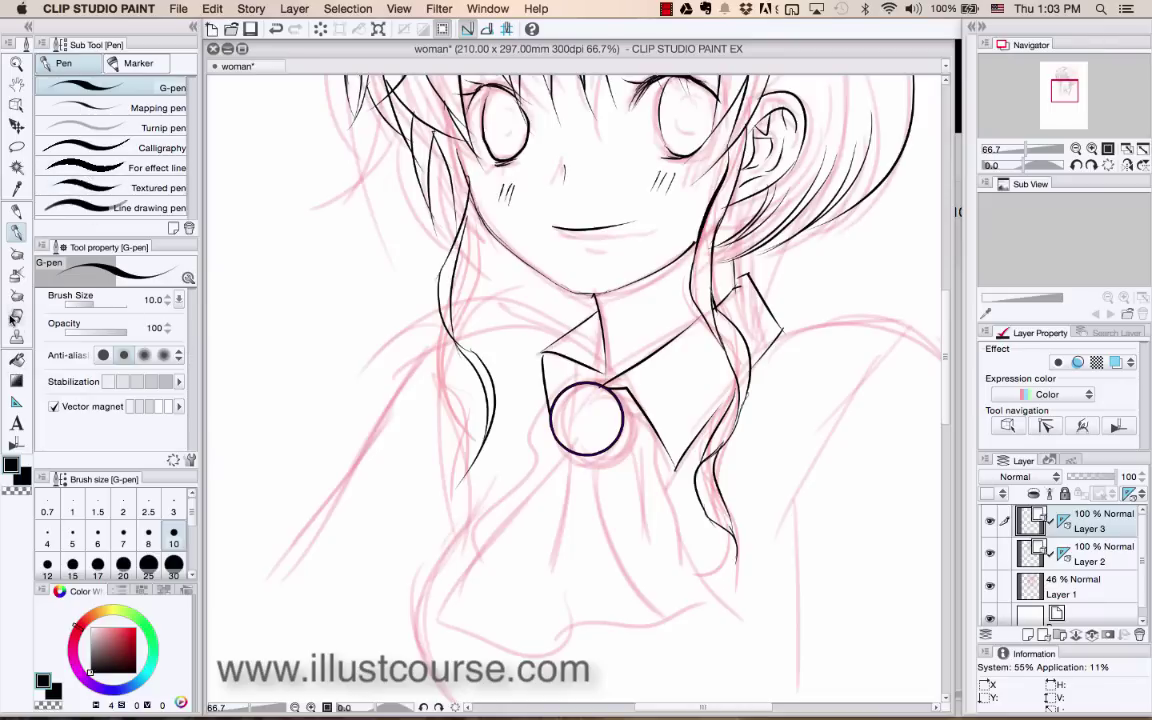
- Place a smaller circular figure ruler inside the inked brooch circle, concentric with it
left_click(16, 401)
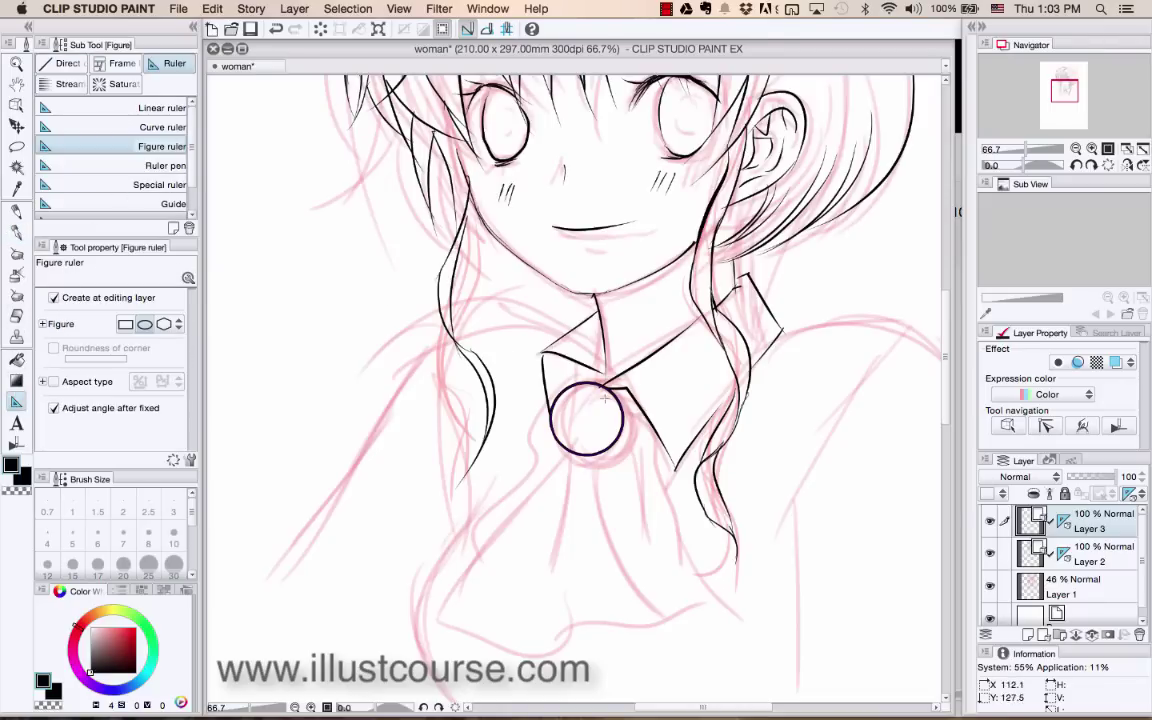
mouse_move(604, 397)
left_mouse_down()
mouse_move(561, 447)
mouse_move(586, 421)
left_mouse_up()
scroll(314, 376, "left", 10)
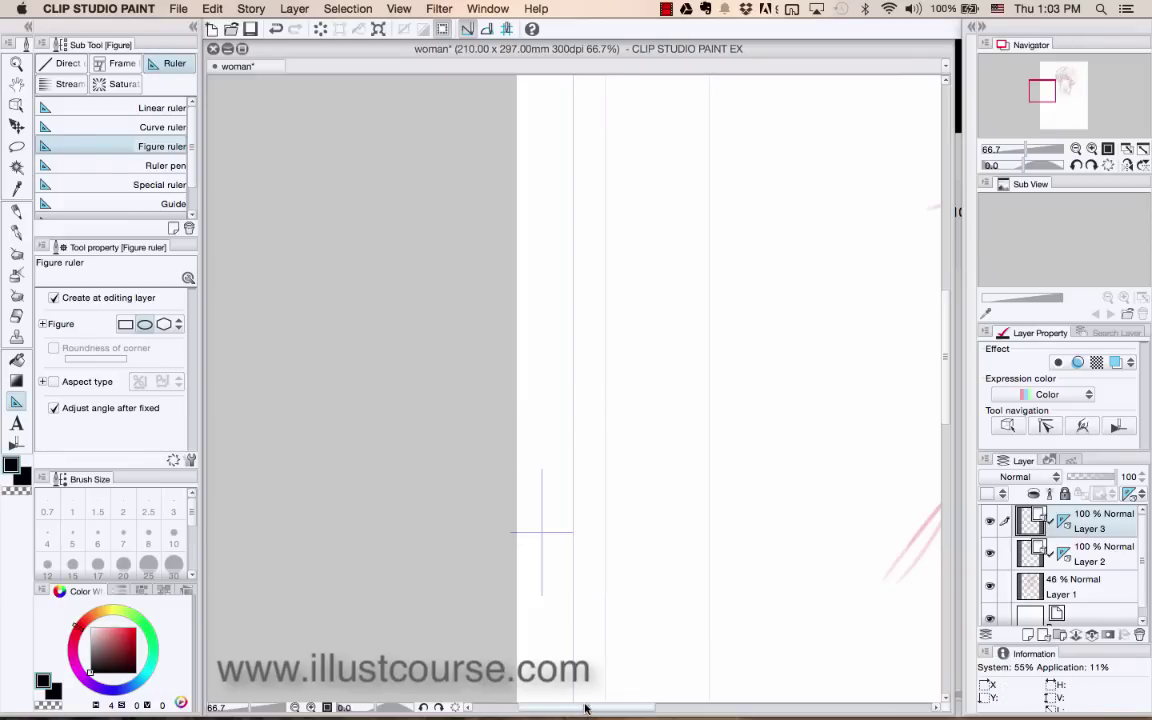
scroll(541, 532, "right", 10)
scroll(695, 688, "right", 5)
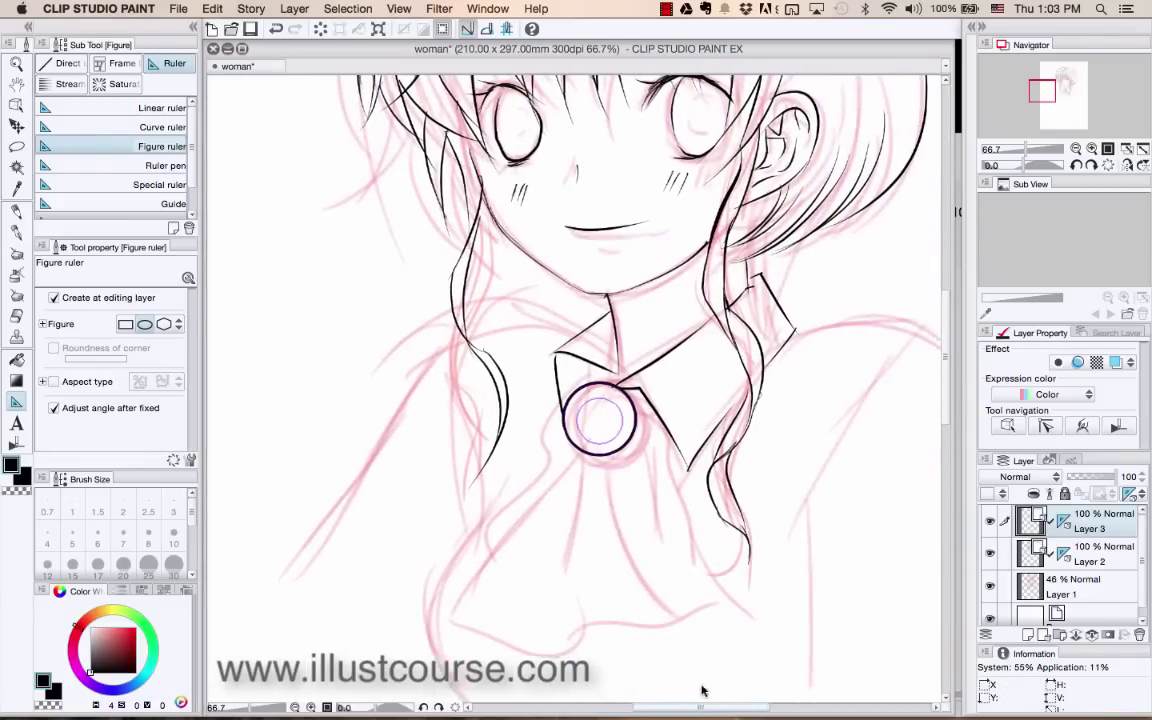
scroll(714, 686, "right", 1)
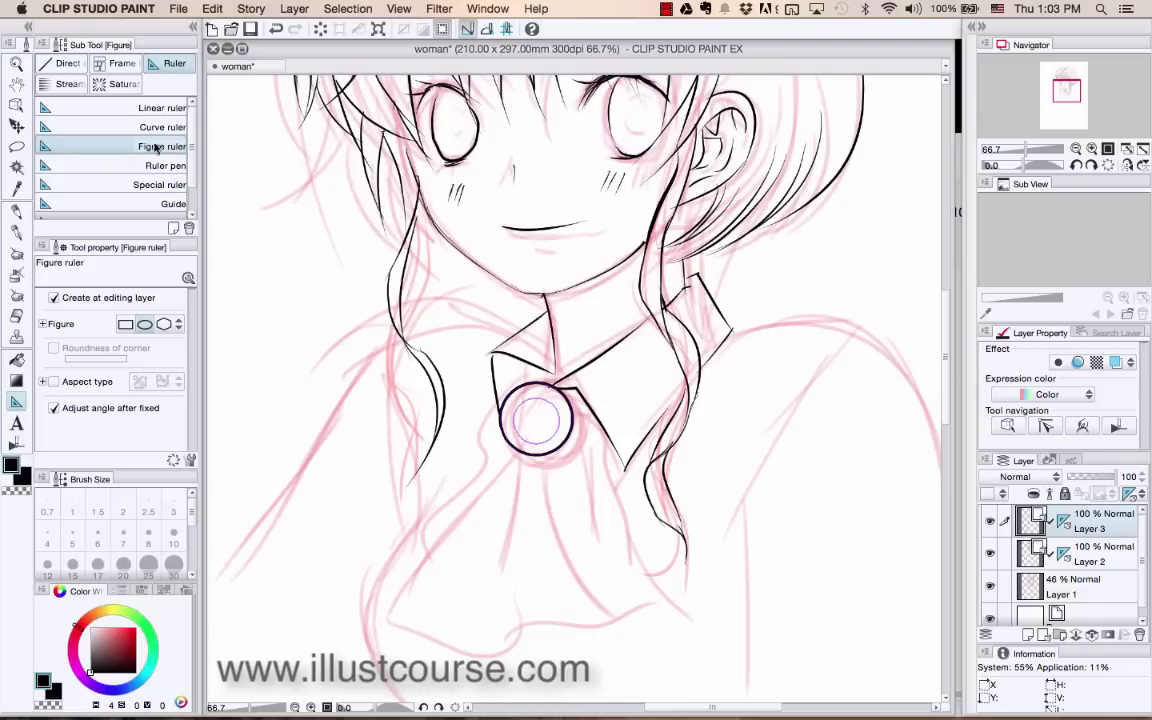
left_click(17, 126)
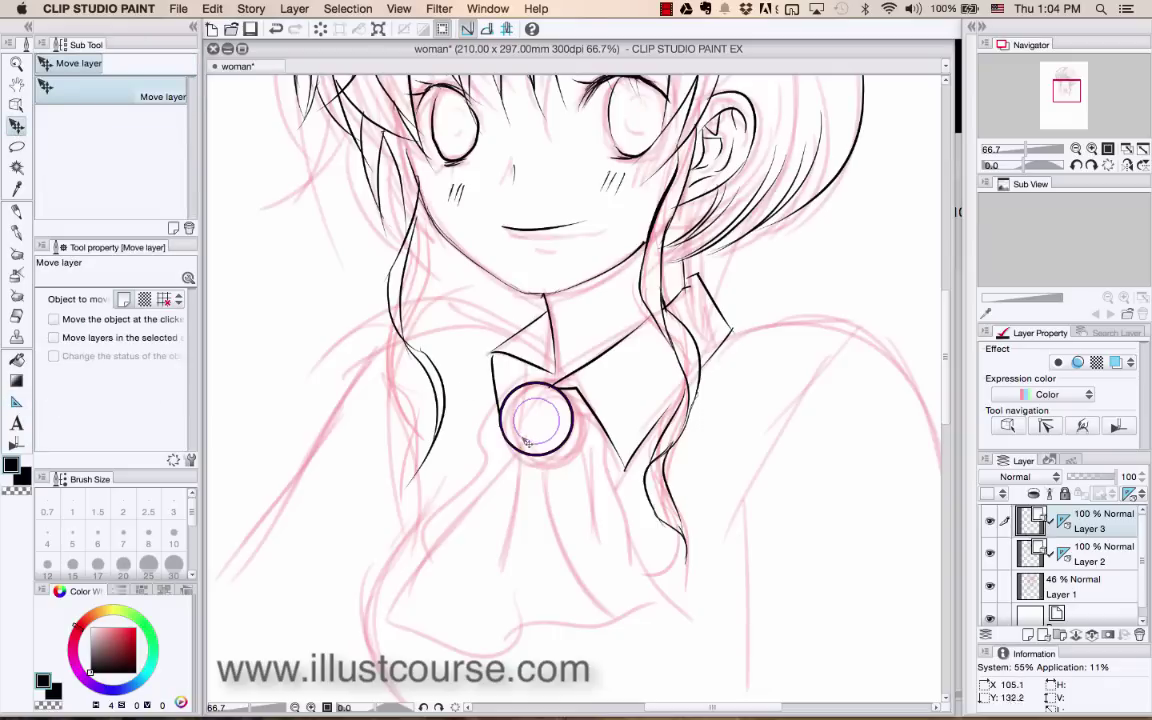
left_click_drag(527, 410, 515, 421)
key("super+z")
- Ink the brooch's inner circle along the ruler with the G-pen and add a new vector layer above Layer 3
left_click(16, 231)
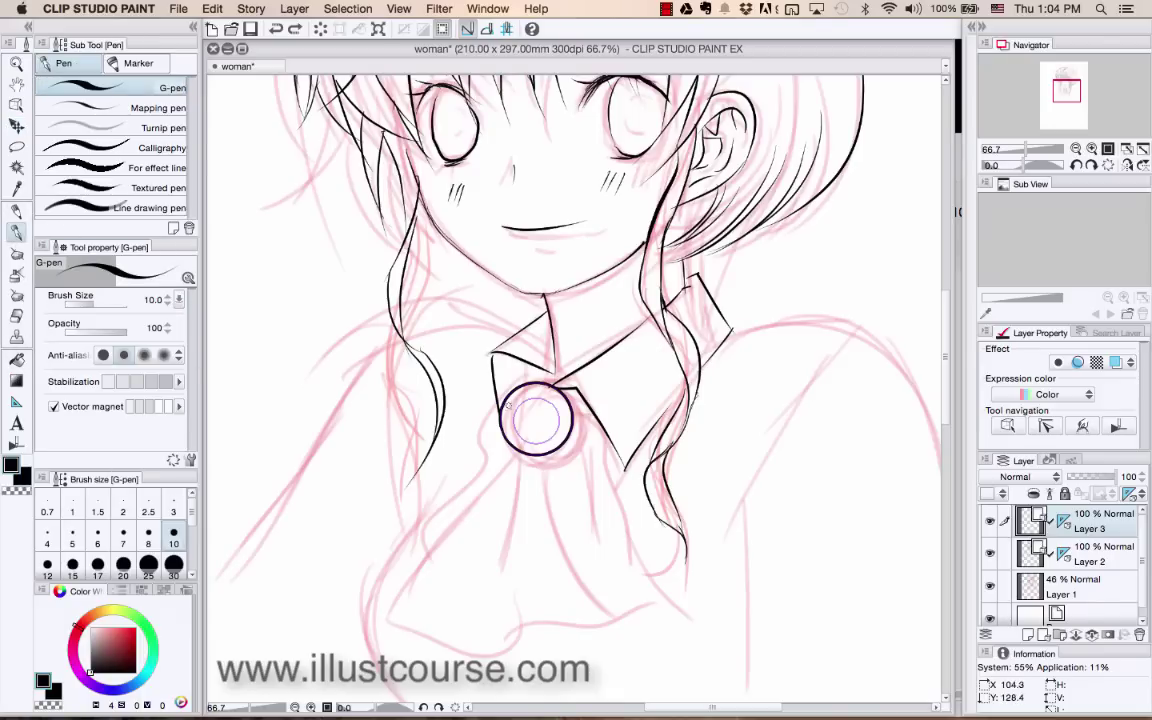
mouse_move(525, 398)
left_mouse_down()
mouse_move(530, 443)
mouse_move(571, 404)
mouse_move(516, 406)
left_mouse_up()
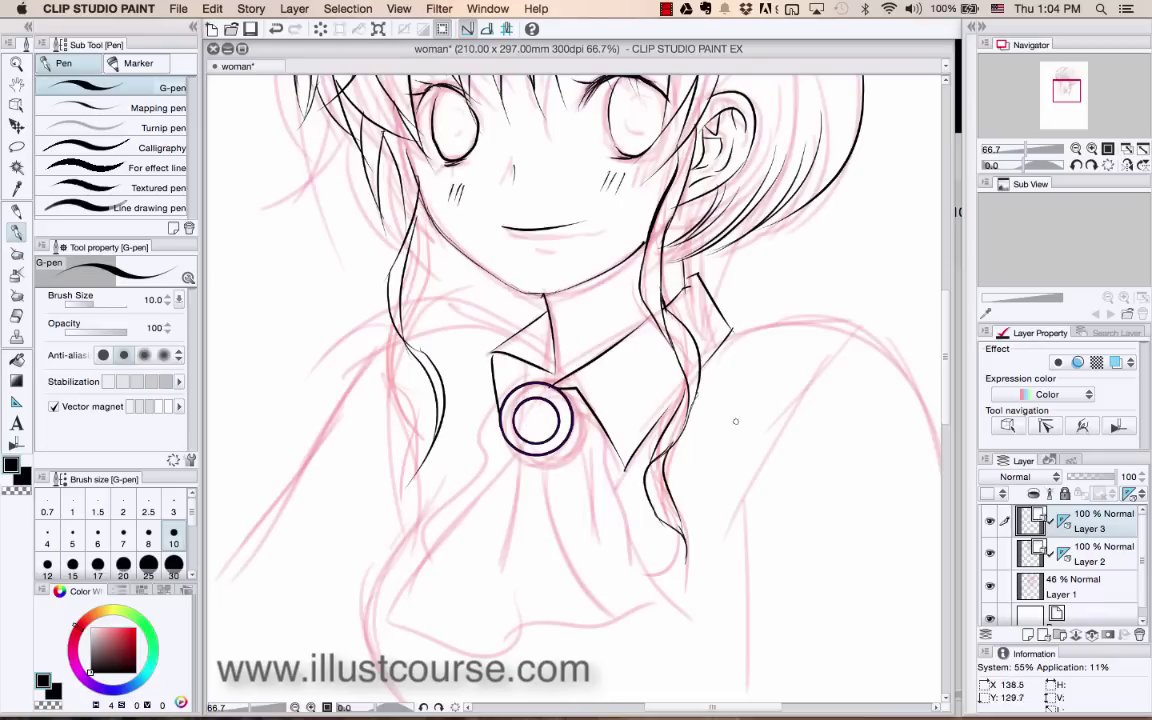
key("super+shift+n")
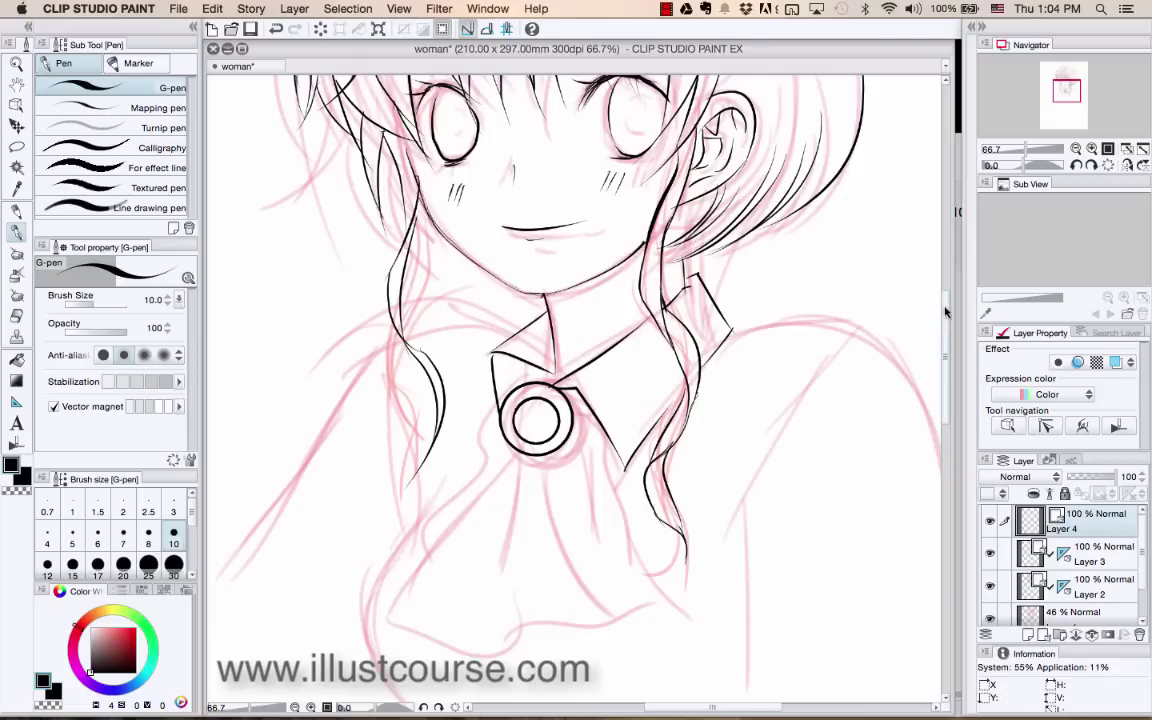
scroll(761, 376, "up", 8)
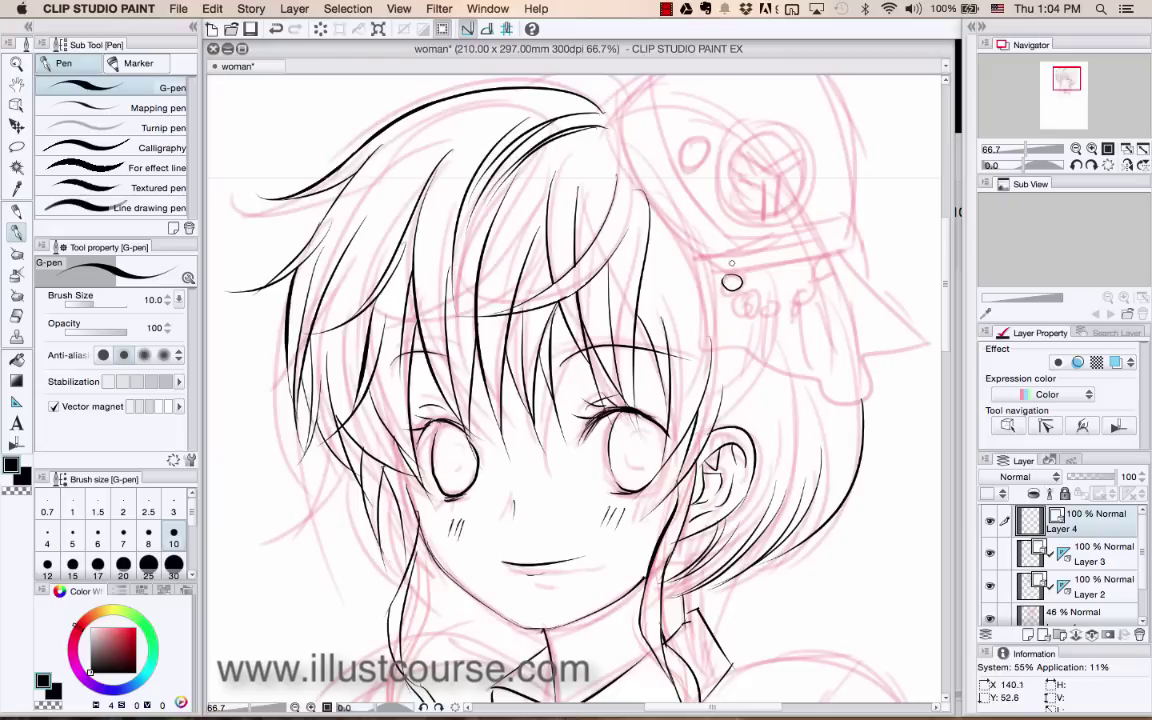
key("super+z")
key("super+z")
key("super+y")
key("super+z")
- Ink curved hair strands along the crown of the head, running from the sketched hat's edge into the existing hair outline
scroll(800, 205, "up", 3)
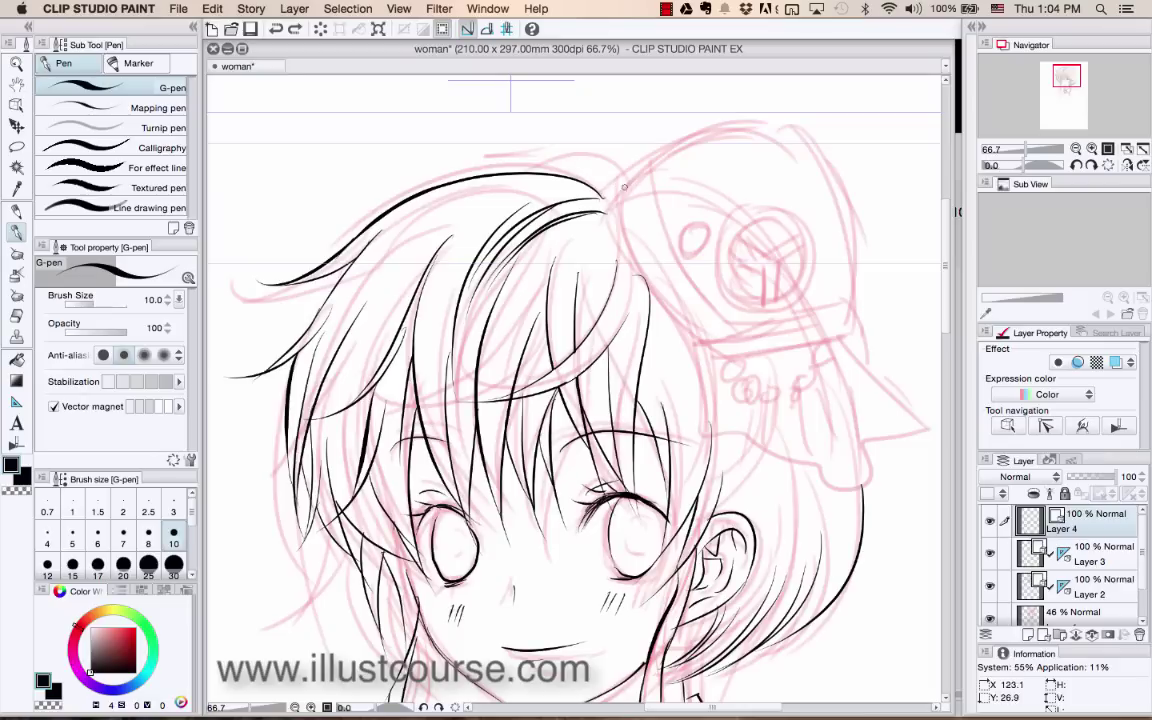
left_click_drag(624, 184, 486, 182)
key("super+z")
mouse_move(625, 182)
left_mouse_down()
mouse_move(536, 160)
mouse_move(497, 172)
left_mouse_up()
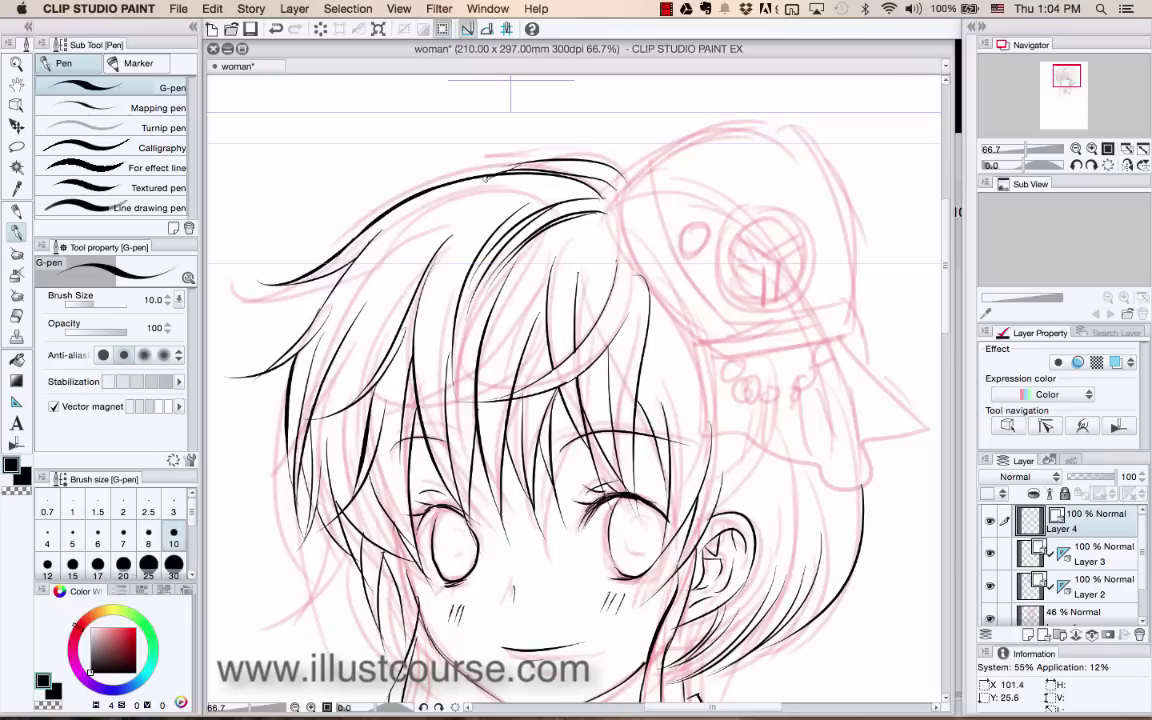
- Ink the small curved pupil lines inside both eyes on Layer 4
scroll(852, 235, "down", 8)
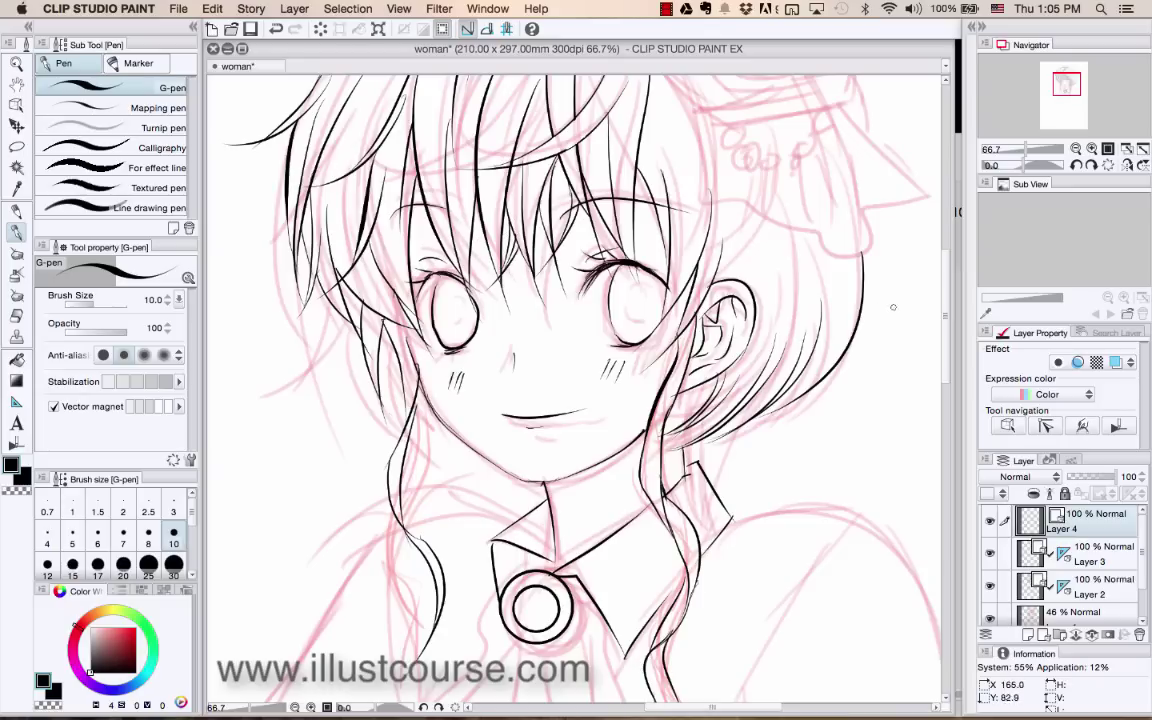
scroll(851, 255, "down", 5)
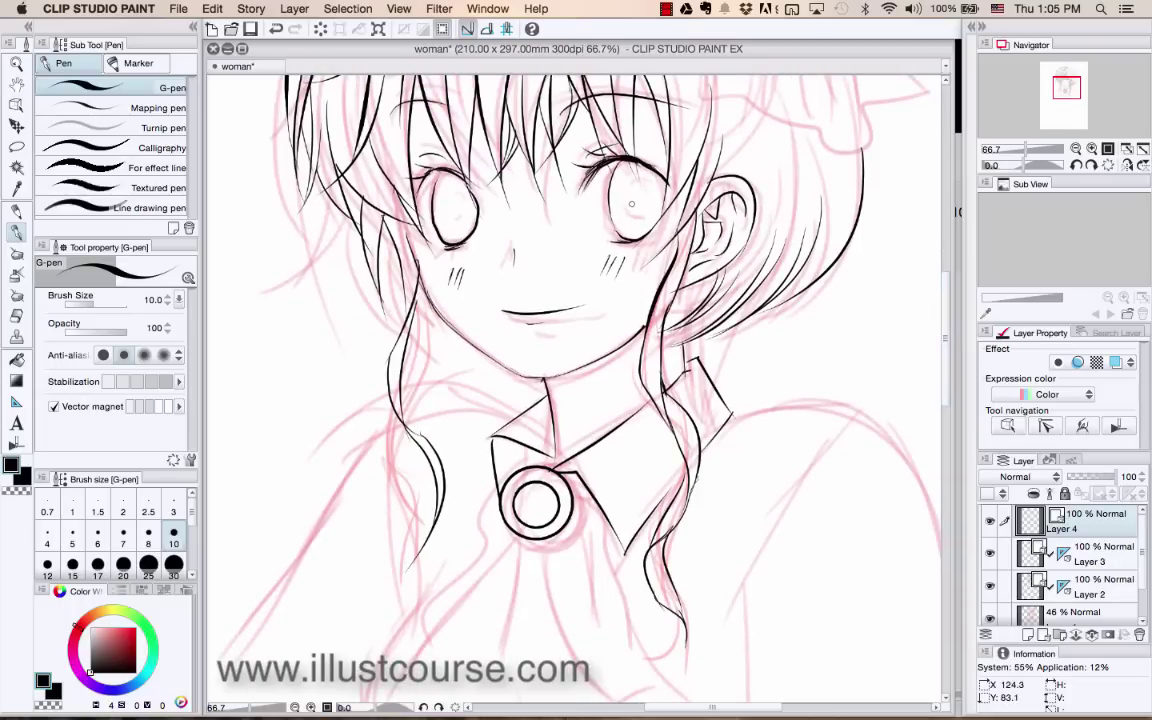
left_click_drag(628, 195, 643, 214)
- Ink a leaf-like star emblem inside the brooch's inner circle
scroll(850, 360, "down", 10)
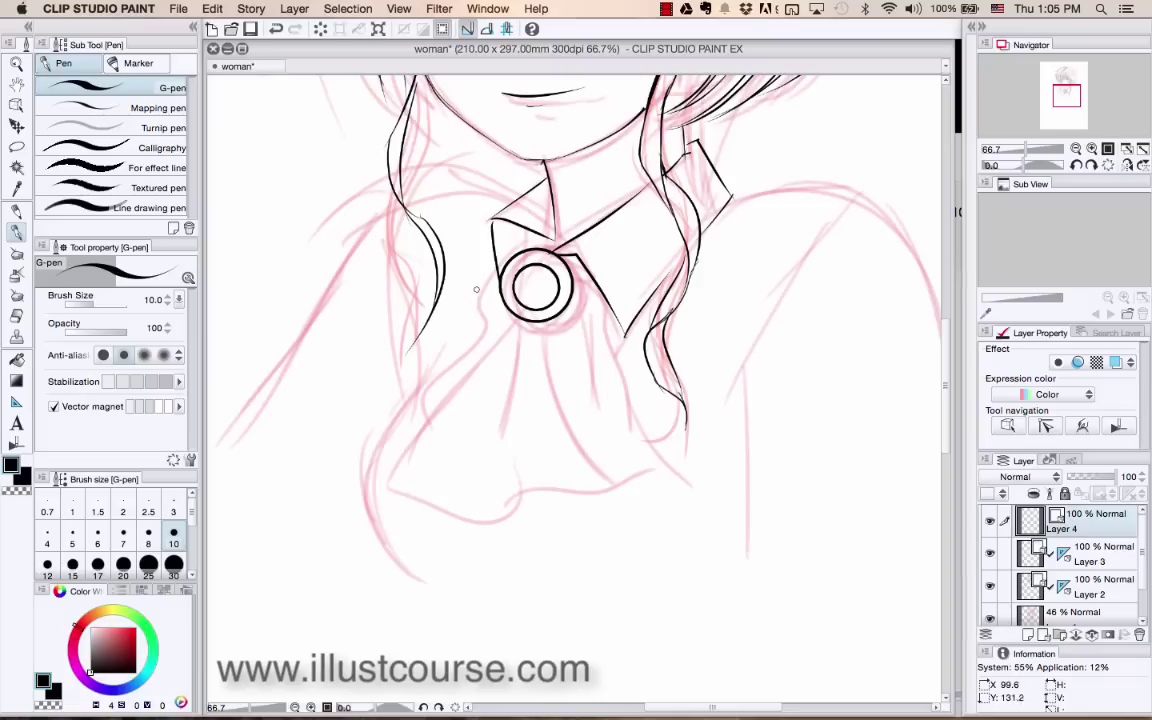
left_click_drag(494, 289, 462, 360)
key("super+z")
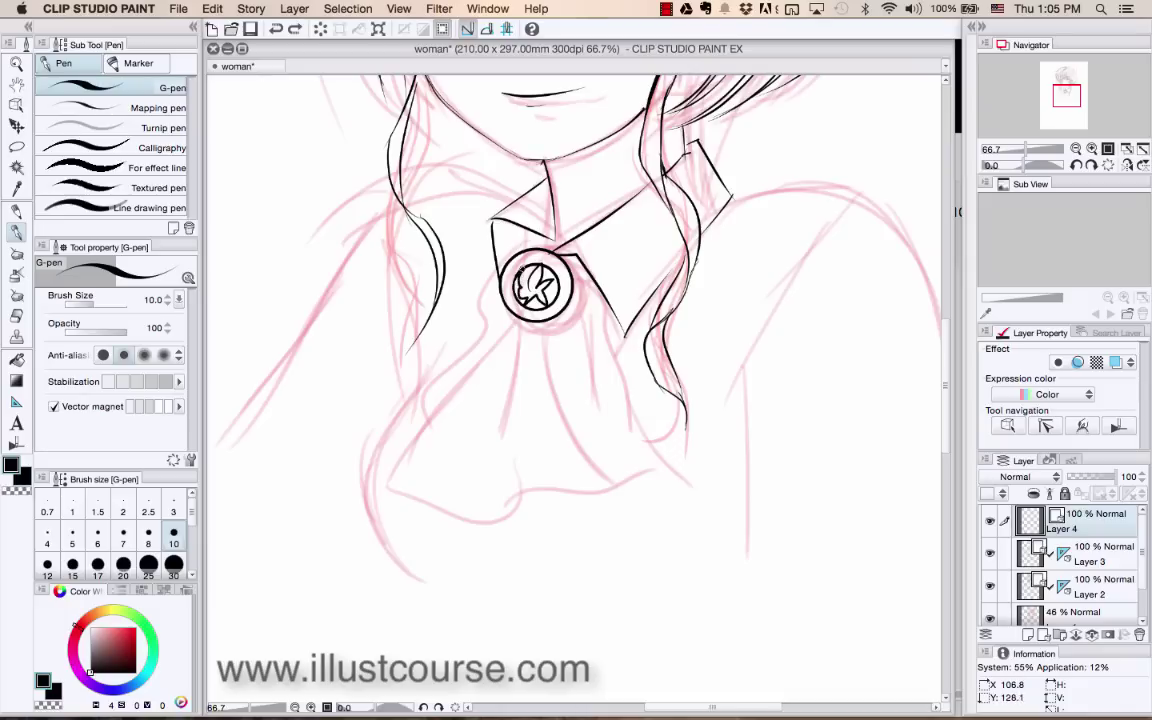
mouse_move(522, 283)
left_mouse_down()
mouse_move(481, 320)
mouse_move(450, 384)
left_mouse_up()
- Ink the cravat's left edge running diagonally down from the brooch
left_click_drag(496, 331, 412, 437)
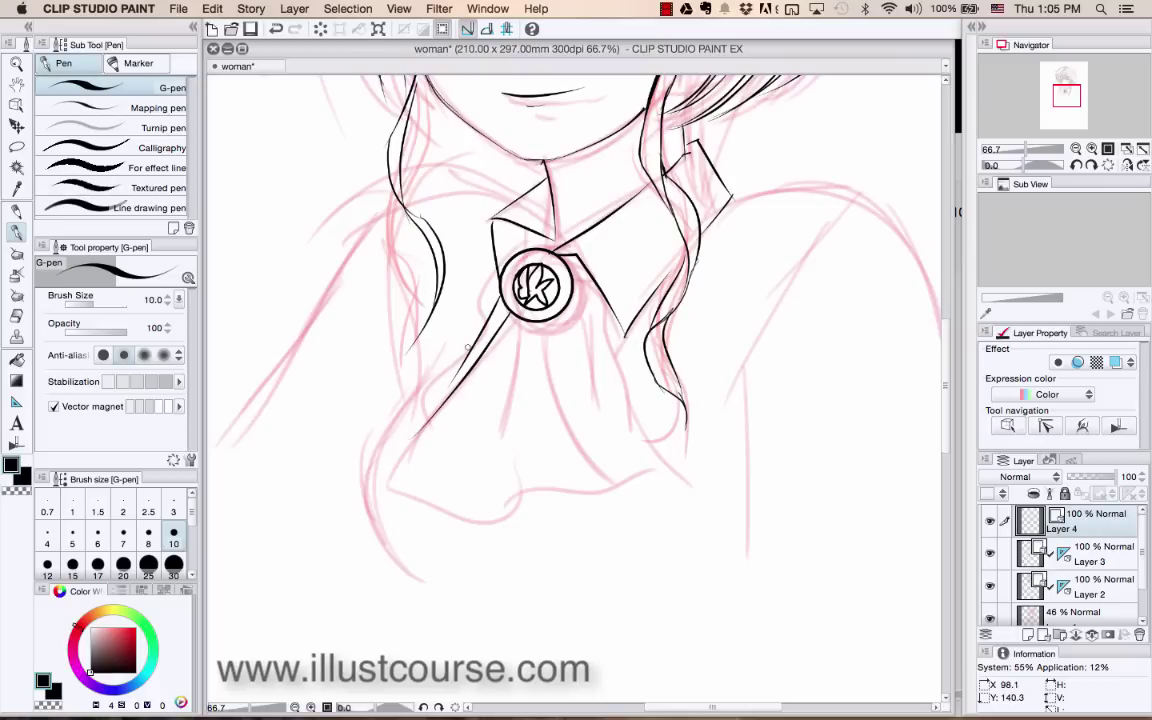
left_click_drag(457, 383, 418, 423)
key("super+z")
left_click_drag(458, 386, 415, 436)
key("super+z")
- Ink the cravat's rounded lower-left corner and the wavy hem with small folded ends
mouse_move(443, 386)
left_mouse_down()
mouse_move(396, 455)
mouse_move(421, 489)
mouse_move(498, 488)
mouse_move(482, 468)
mouse_move(545, 476)
left_mouse_up()
key("super+z")
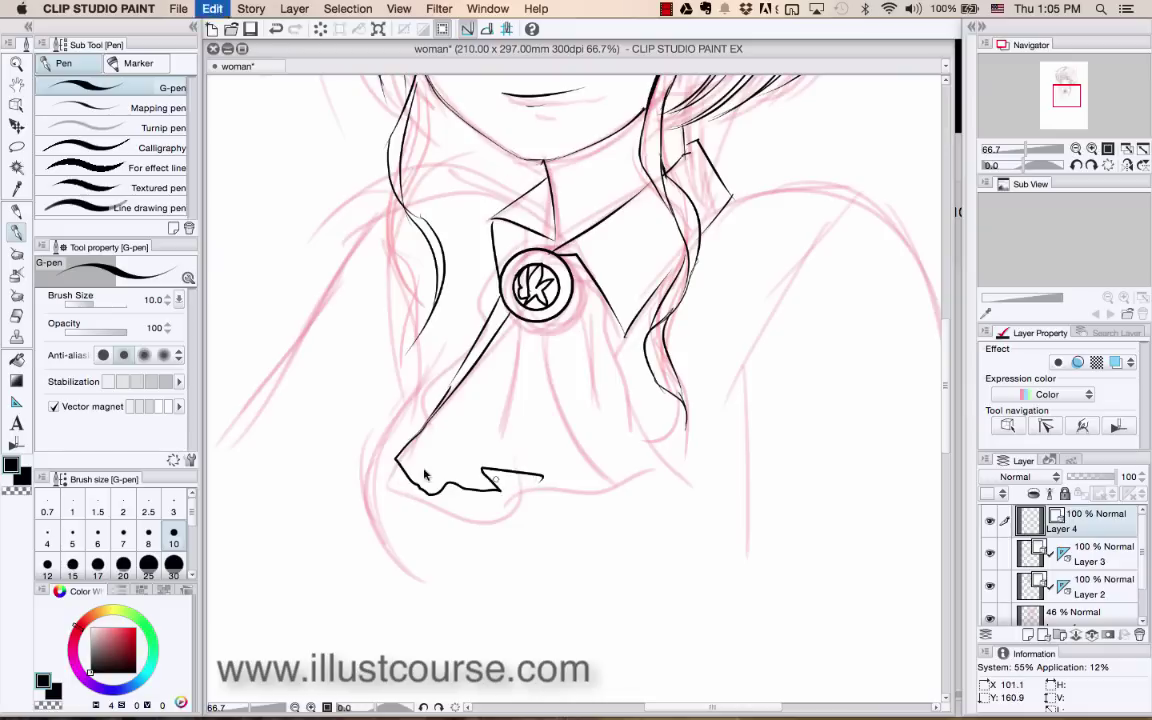
mouse_move(415, 437)
left_mouse_down()
mouse_move(392, 469)
mouse_move(465, 524)
mouse_move(493, 505)
left_mouse_up()
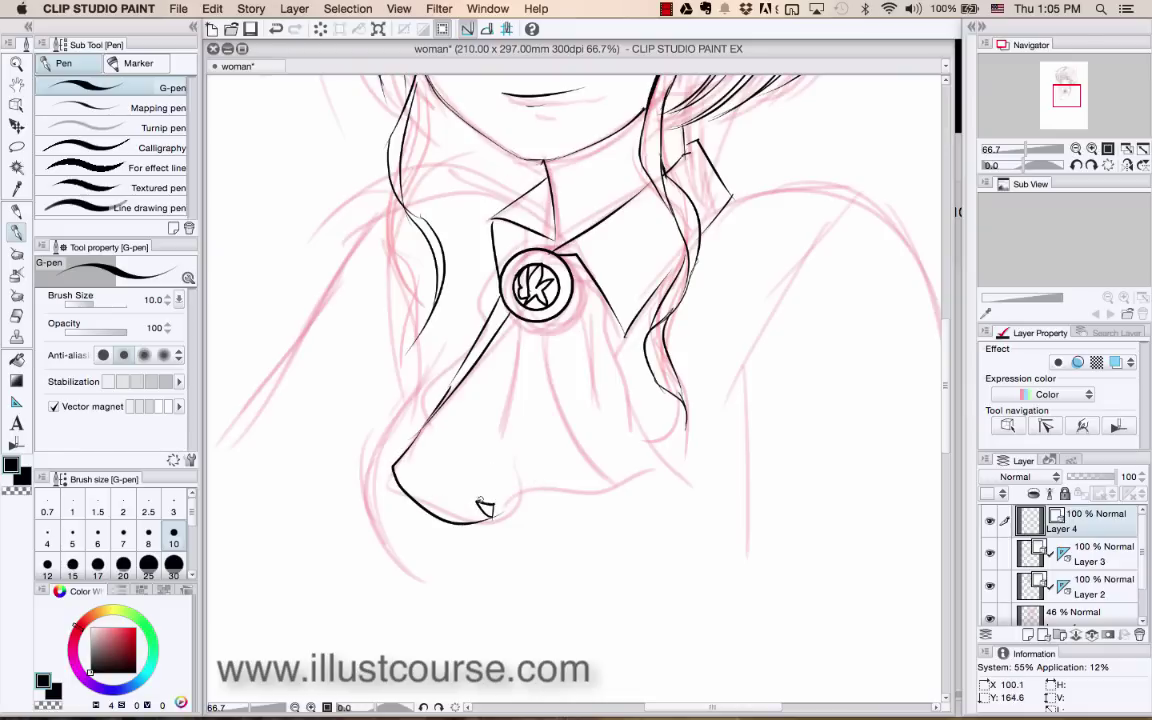
left_click_drag(490, 510, 600, 484)
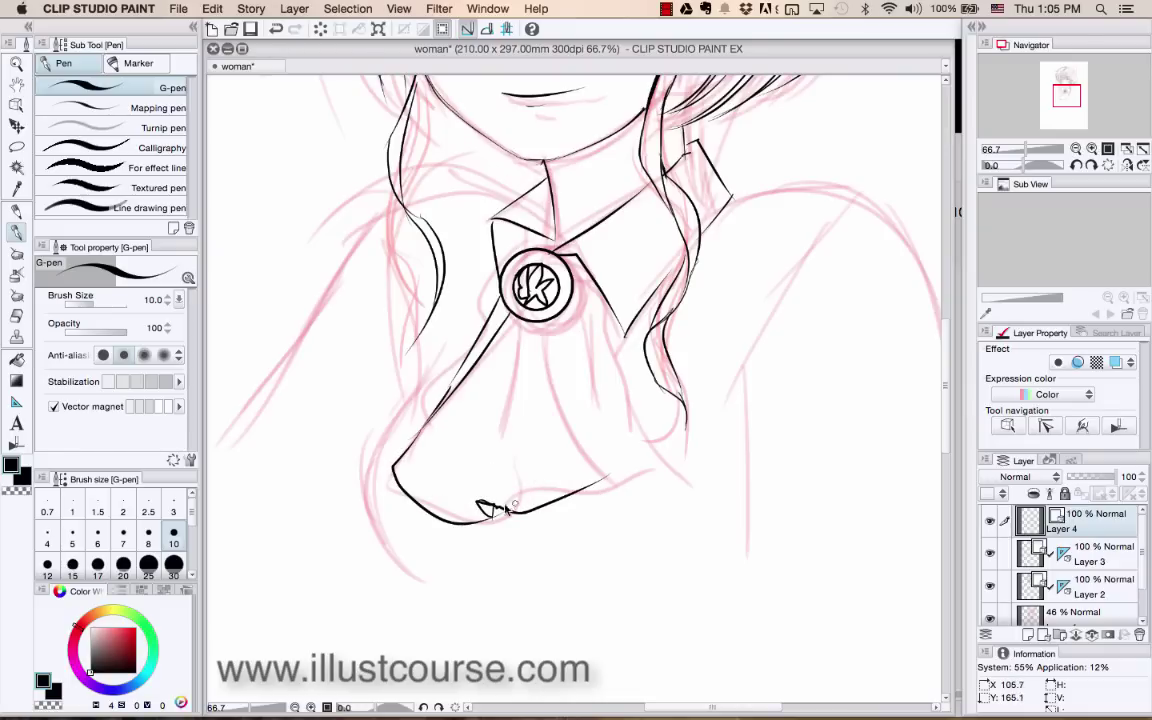
key("super+z")
mouse_move(492, 508)
left_mouse_down()
mouse_move(547, 511)
mouse_move(603, 504)
left_mouse_up()
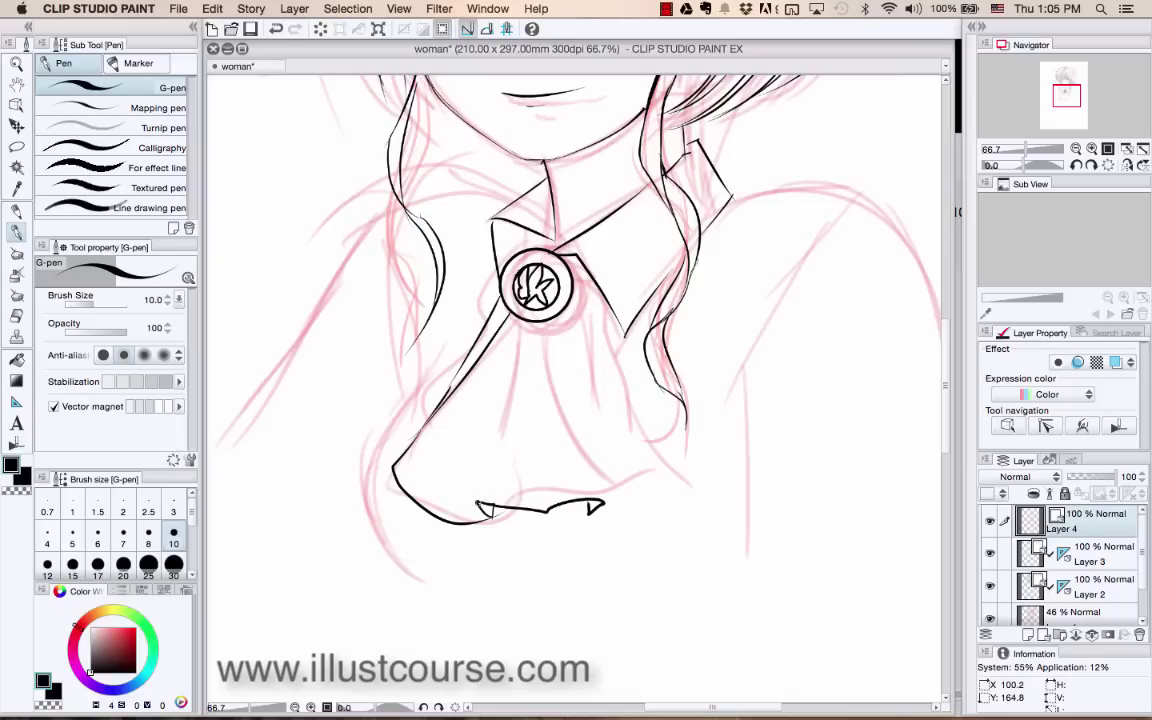
- Ink two fold lines from the brooch down the cravat and refine the small fold in the right part of the hem
mouse_move(481, 506)
left_mouse_down()
mouse_move(496, 363)
mouse_move(488, 504)
left_mouse_up()
key("super+z")
mouse_move(540, 323)
left_mouse_down()
mouse_move(583, 478)
mouse_move(639, 471)
left_mouse_up()
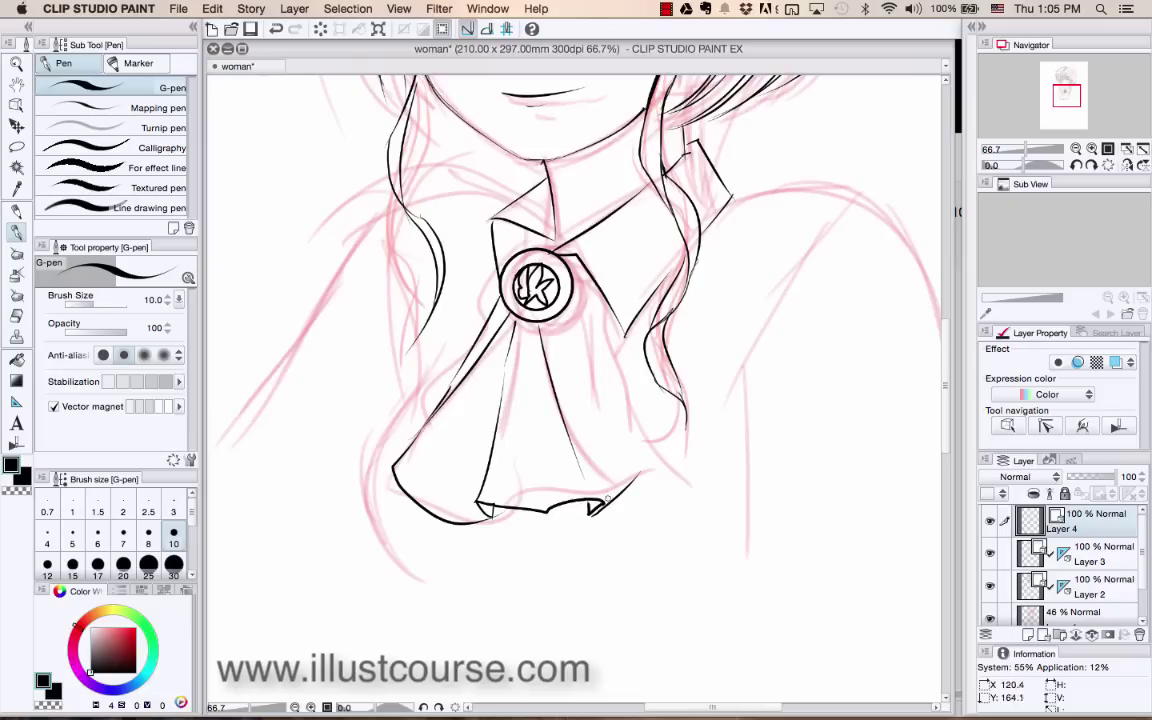
key("super+z")
mouse_move(590, 518)
left_mouse_down()
mouse_move(642, 475)
mouse_move(598, 508)
left_mouse_up()
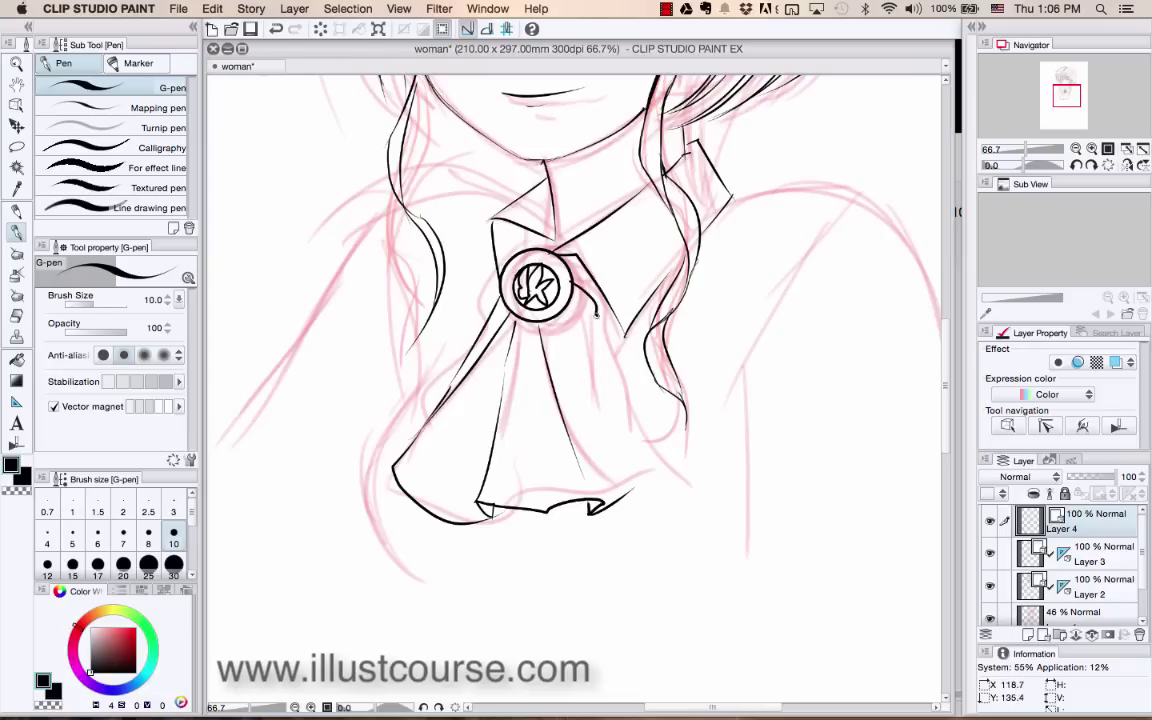
- Ink the cravat's right edge down from the brooch and extend the hem up to cross it at the lower-right corner
left_click_drag(572, 287, 731, 527)
key("super+z")
left_click_drag(590, 300, 706, 524)
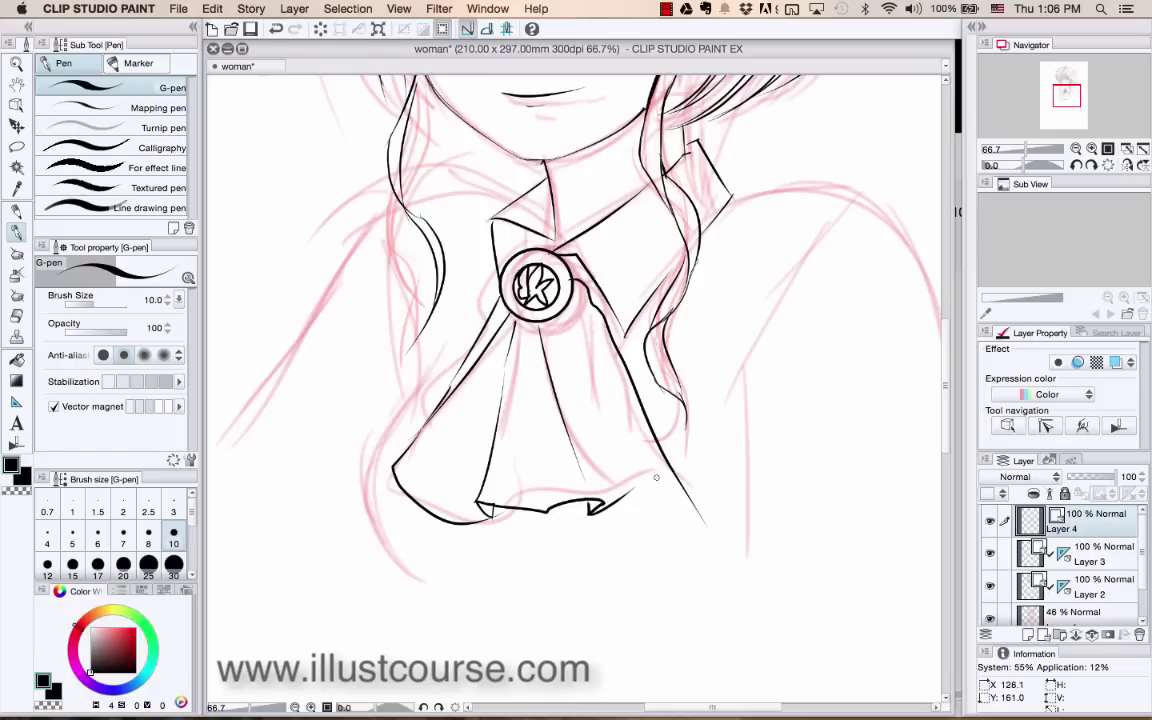
left_click_drag(688, 465, 611, 515)
key("super+z")
left_click_drag(699, 462, 604, 512)
key("super+z")
left_click_drag(700, 456, 604, 510)
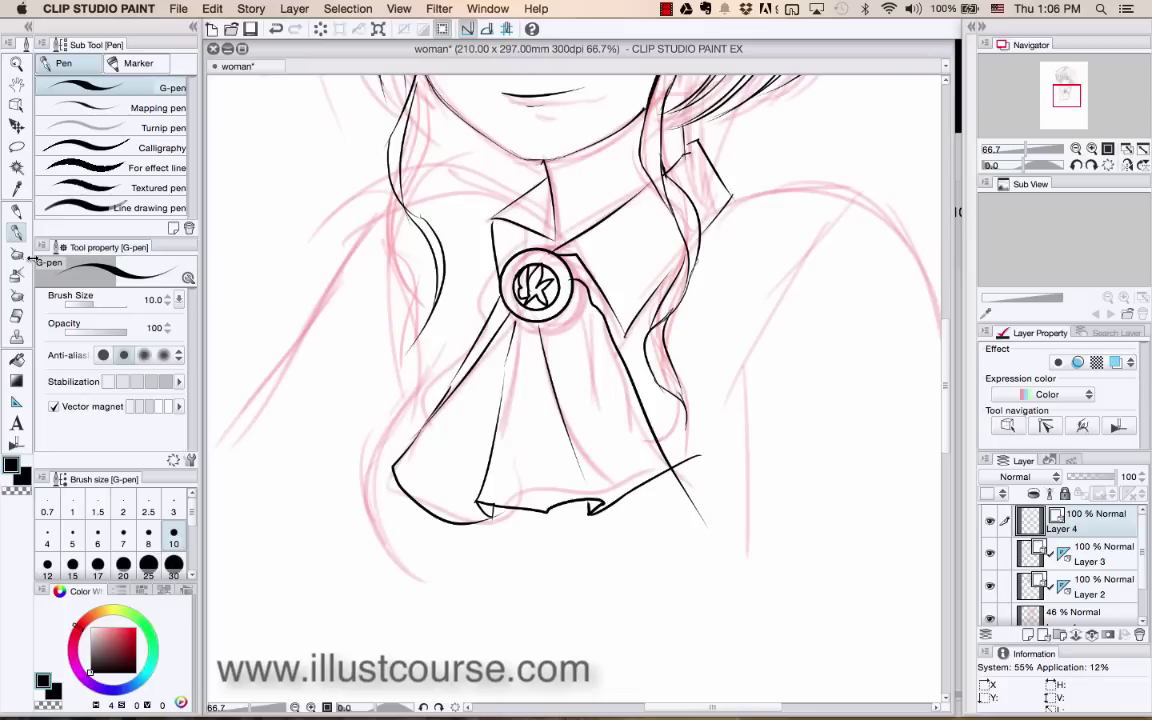
- Trim the two overshooting line ends at the cravat's lower-right corner with the Vector eraser
left_click(17, 314)
left_click(136, 171)
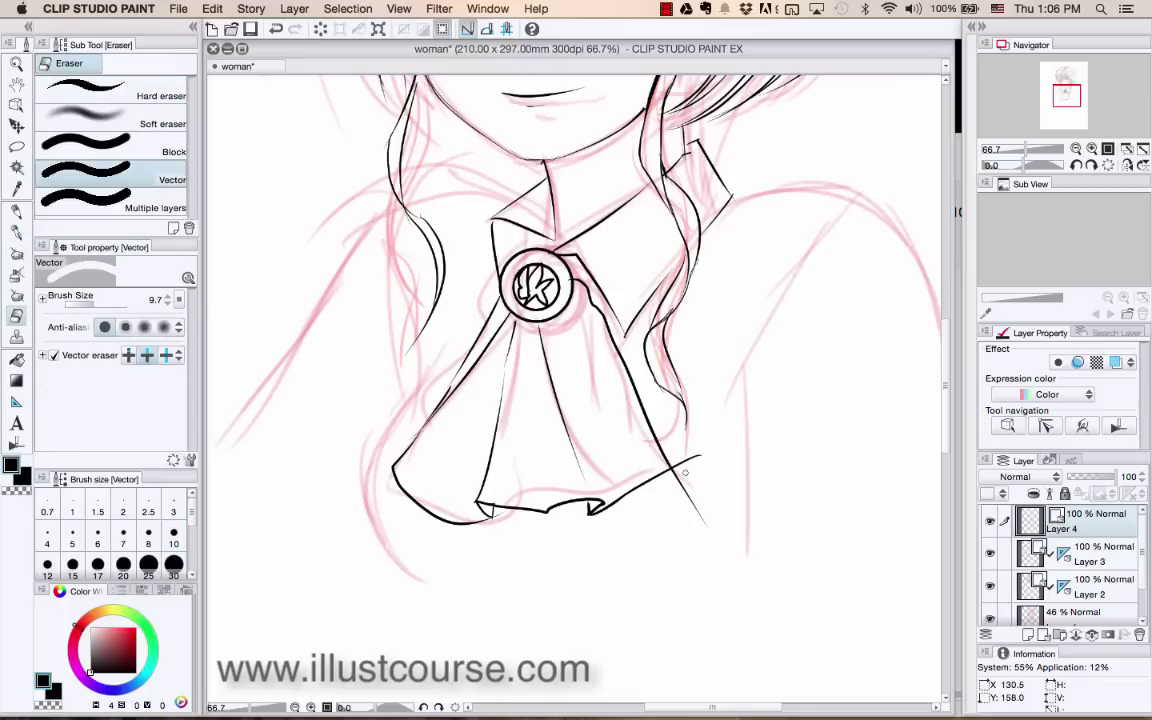
left_click(690, 461)
left_click(684, 479)
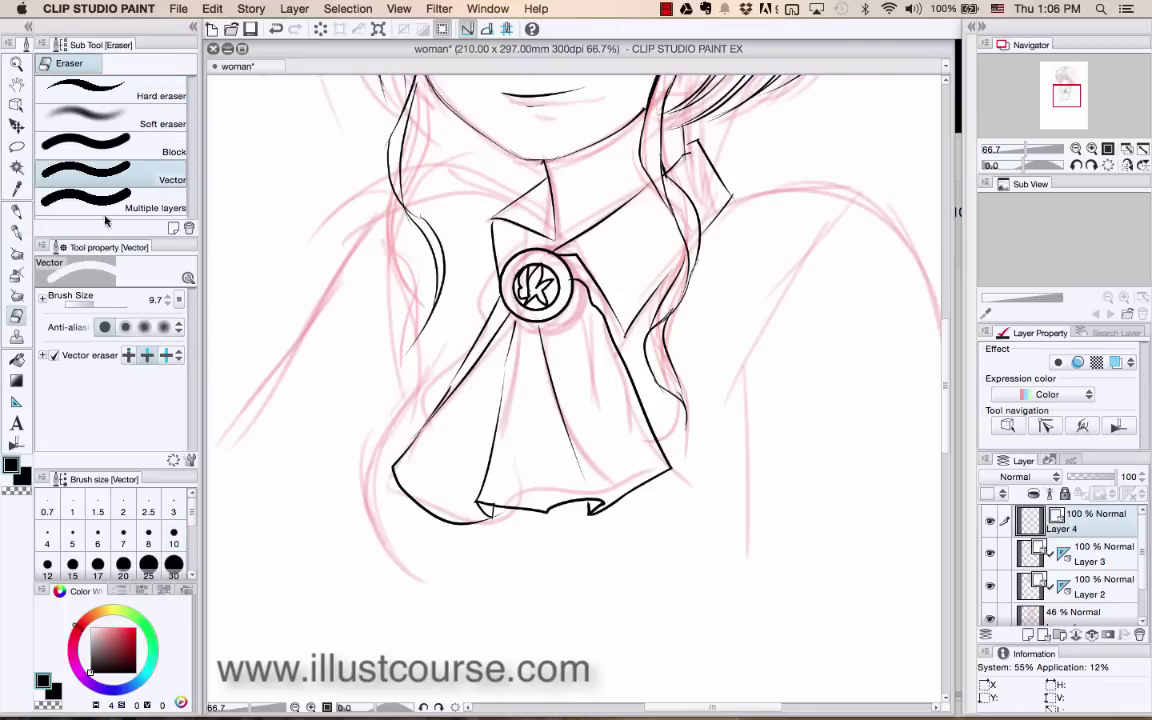
- Ink the shoulders, arms and chest contours on both sides of the cravat with the G-pen
left_click(16, 211)
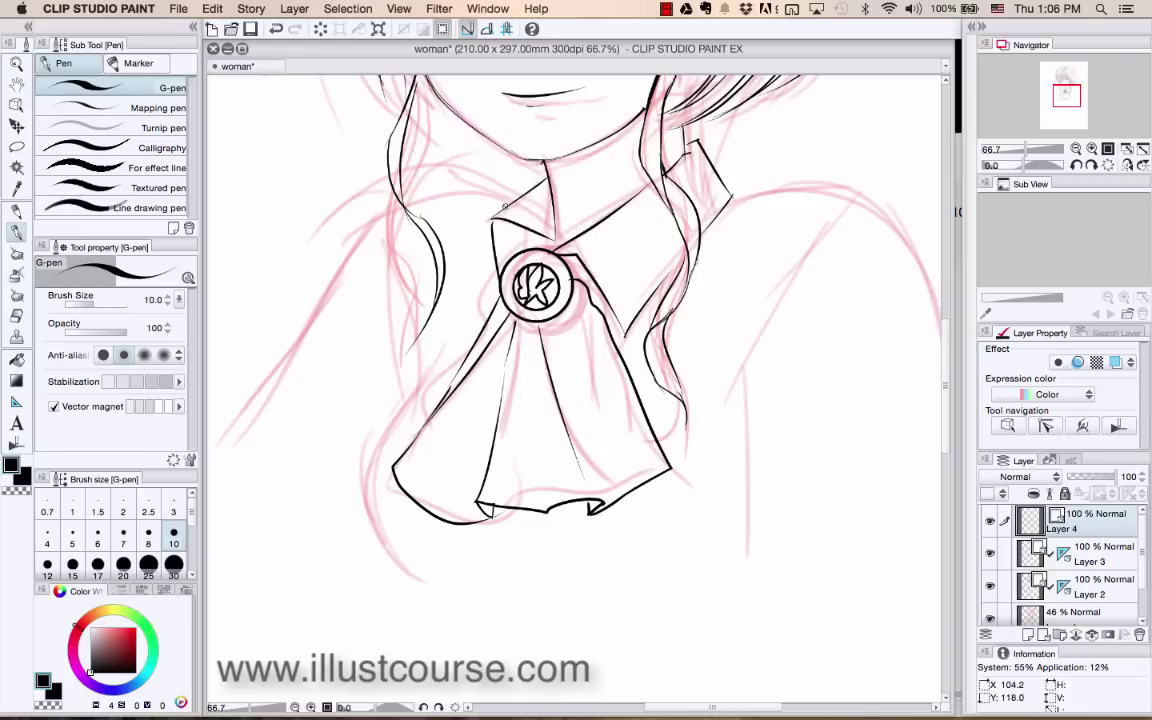
mouse_move(505, 207)
left_mouse_down()
mouse_move(383, 215)
mouse_move(264, 412)
left_mouse_up()
mouse_move(405, 275)
left_mouse_down()
mouse_move(375, 463)
mouse_move(404, 491)
mouse_move(387, 529)
mouse_move(378, 506)
mouse_move(417, 550)
left_mouse_up()
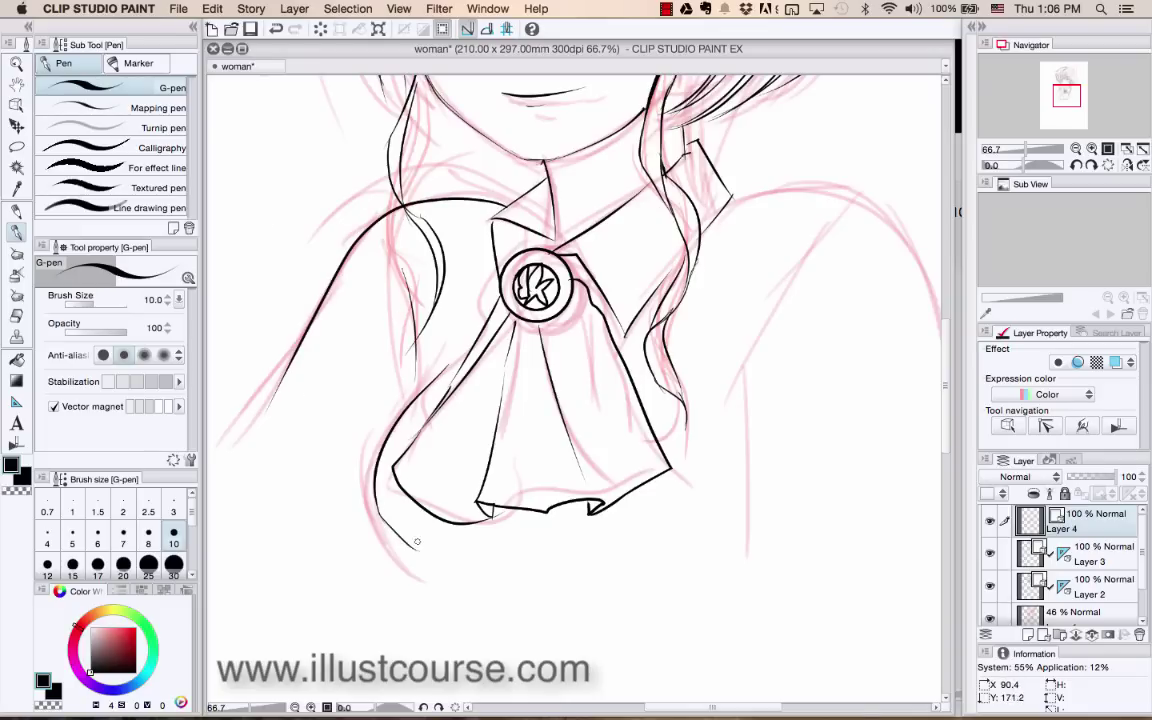
mouse_move(730, 197)
left_mouse_down()
mouse_move(845, 177)
mouse_move(742, 348)
mouse_move(757, 505)
left_mouse_up()
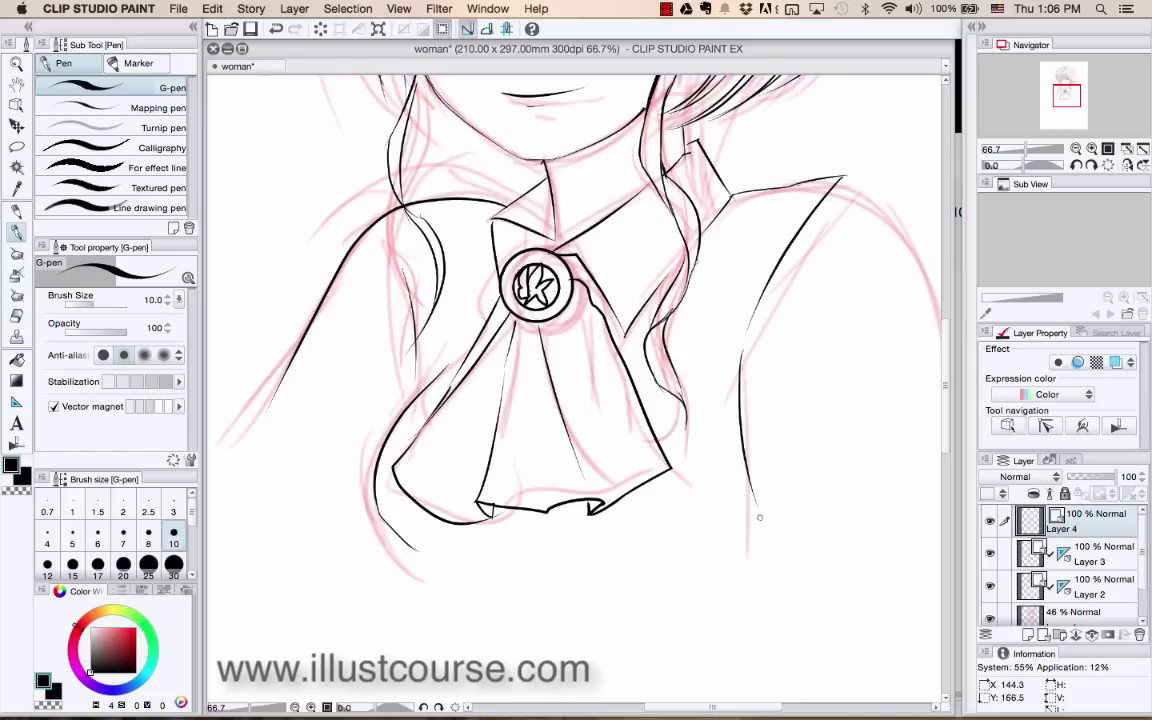
left_click_drag(713, 708, 729, 714)
left_click_drag(681, 178, 790, 432)
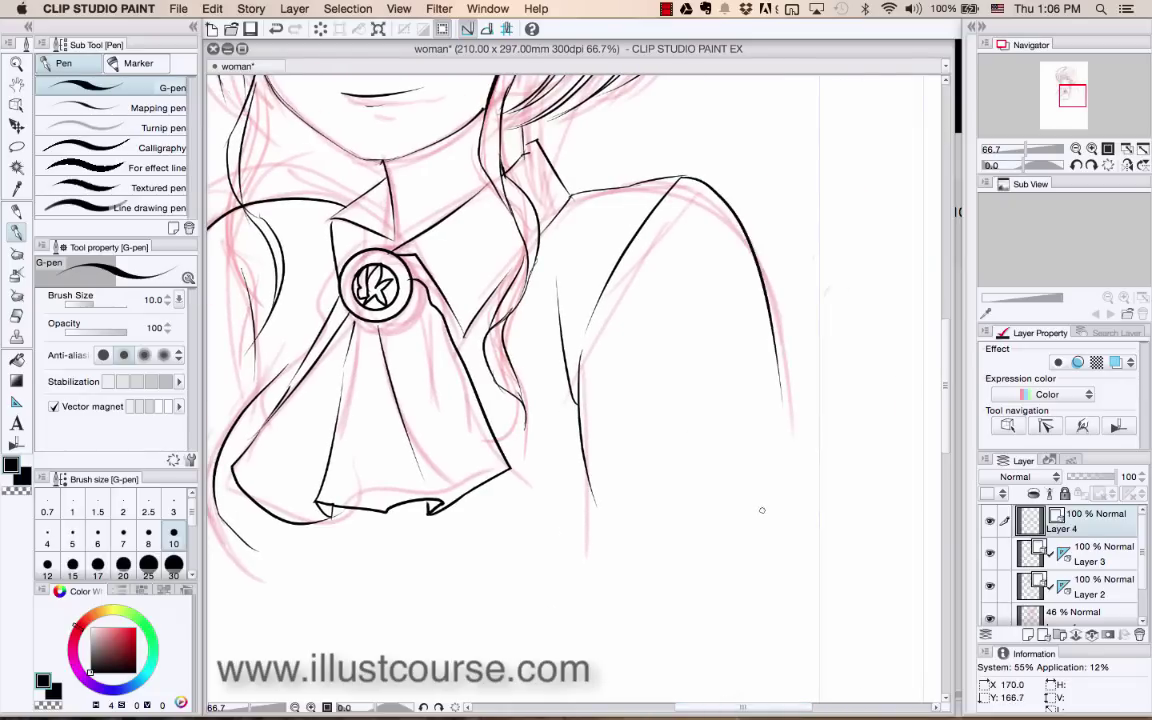
- Hide the red sketch on Layer 1 to leave only the line art showing
left_click(989, 615)
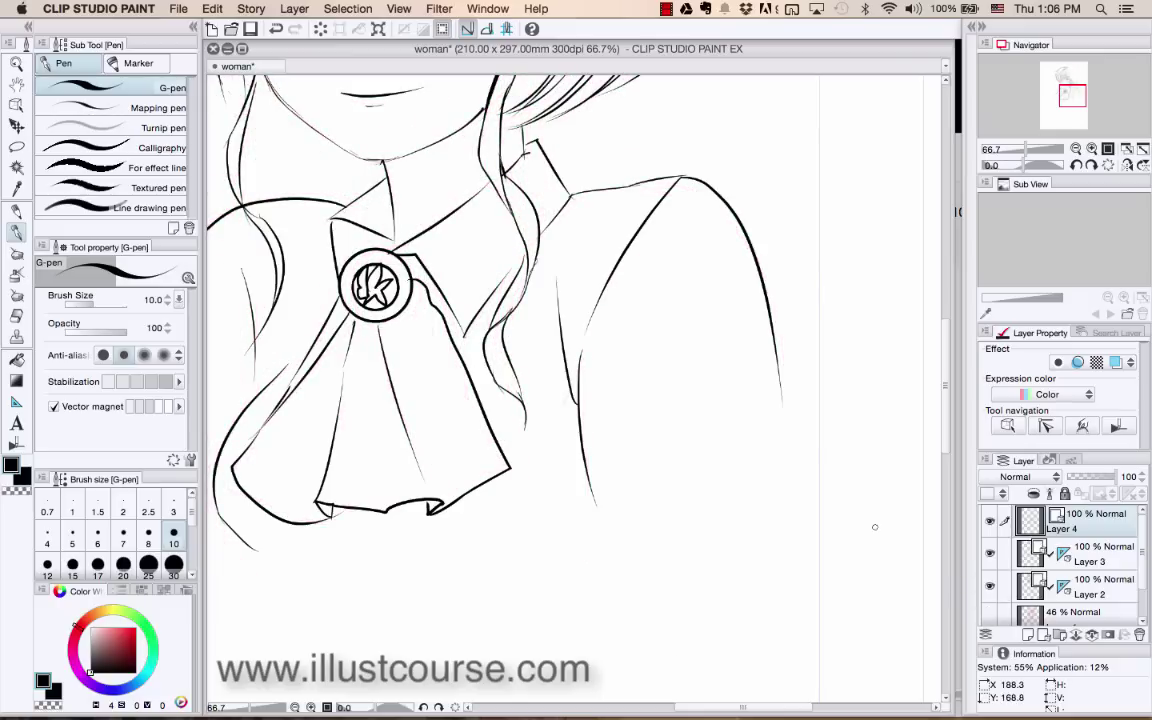
scroll(875, 527, "down", 1)
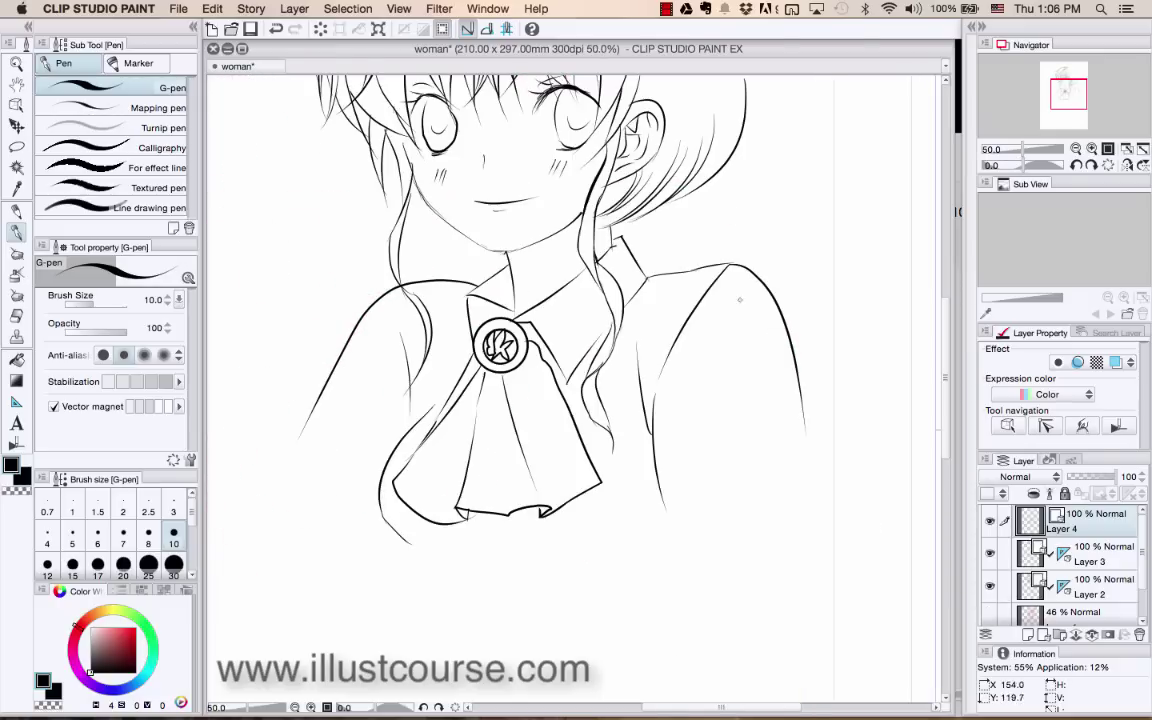
scroll(948, 330, "up", 5)
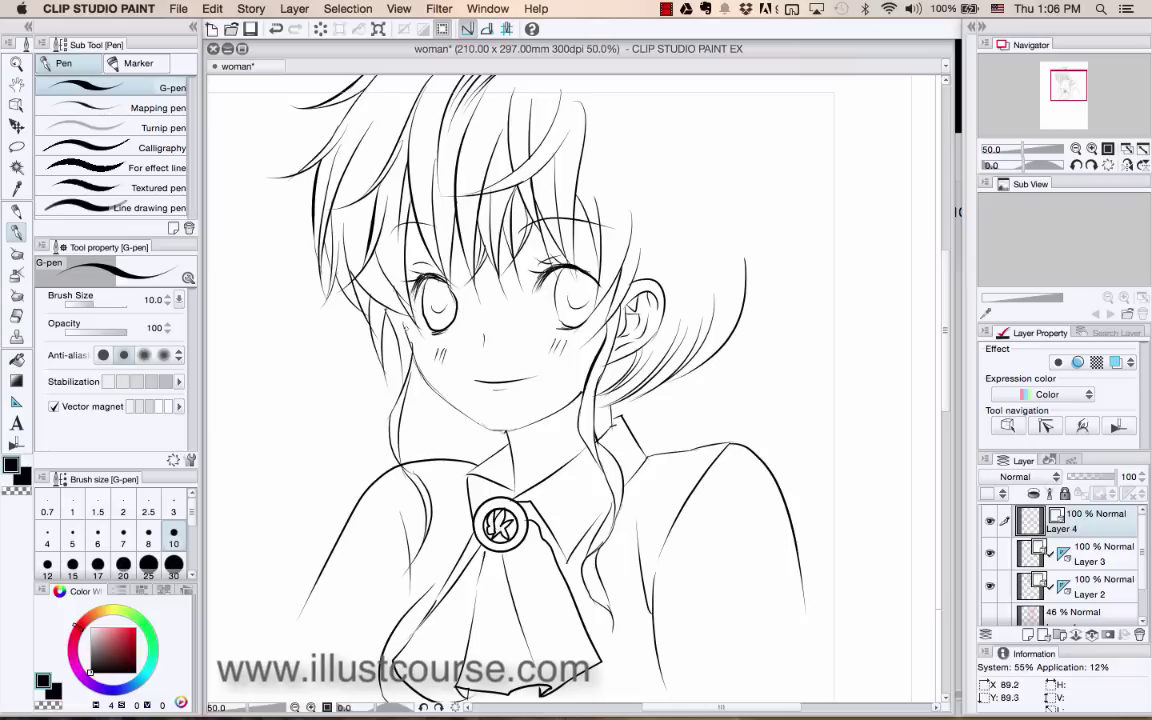
- Touch up the line under the right-hand eye and add short hair strands beside the left cheek
left_click_drag(357, 281, 410, 337)
key("super+z")
key("super+z")
left_click_drag(564, 329, 569, 326)
left_click_drag(398, 345, 385, 381)
key("super+z")
left_click_drag(376, 325, 362, 354)
left_click(785, 682)
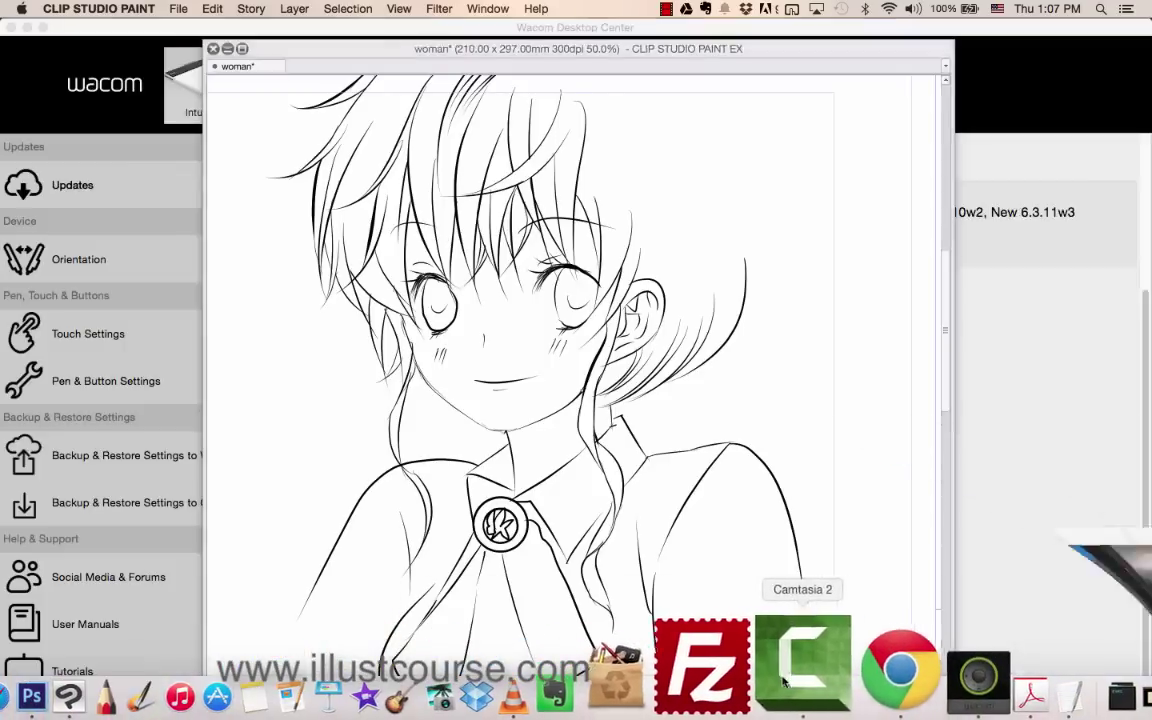